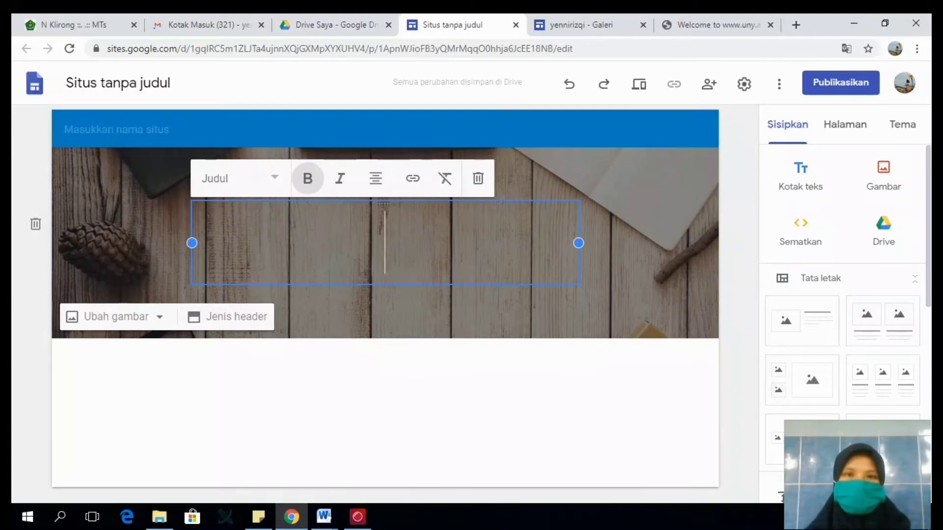
- Enter "Blog Berbagi" as the first line of the page title in the header
type("bLOG")
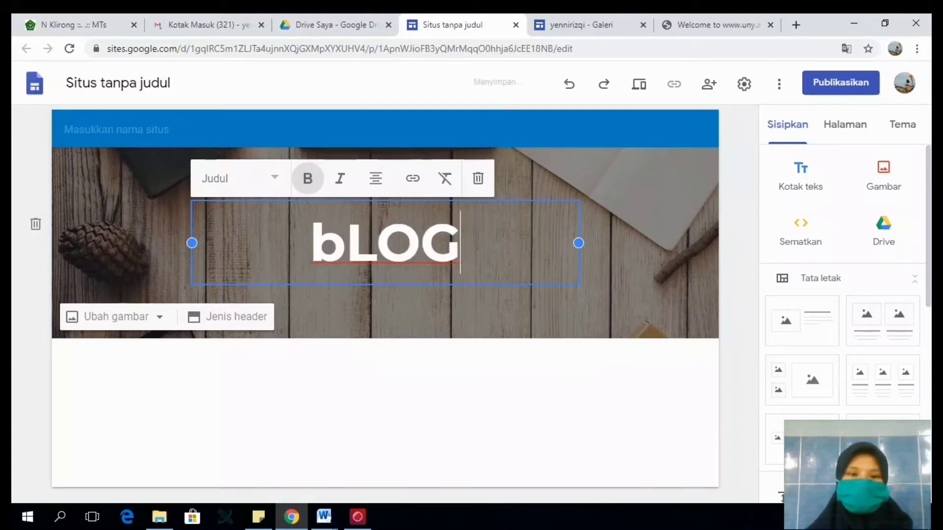
key("BackSpace")
key("BackSpace")
key("BackSpace")
key("BackSpace")
type("Blog ")
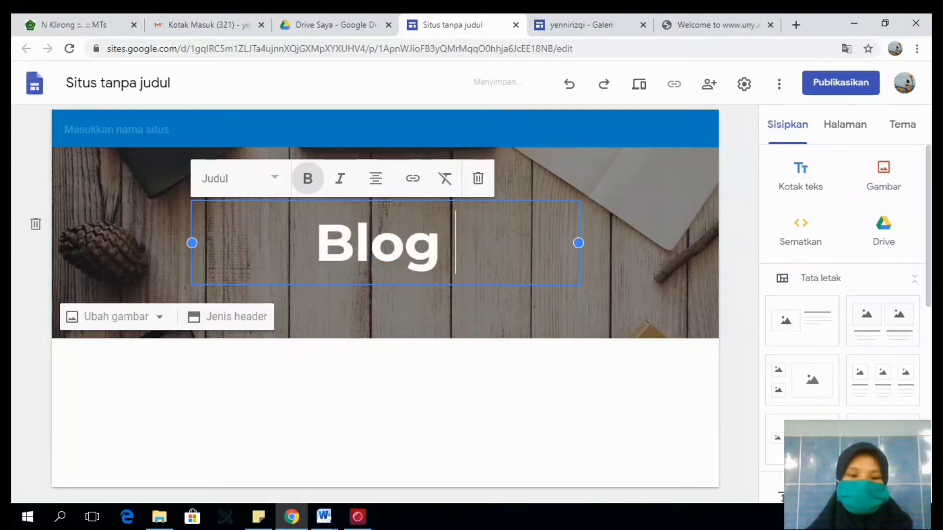
type("Berbagi")
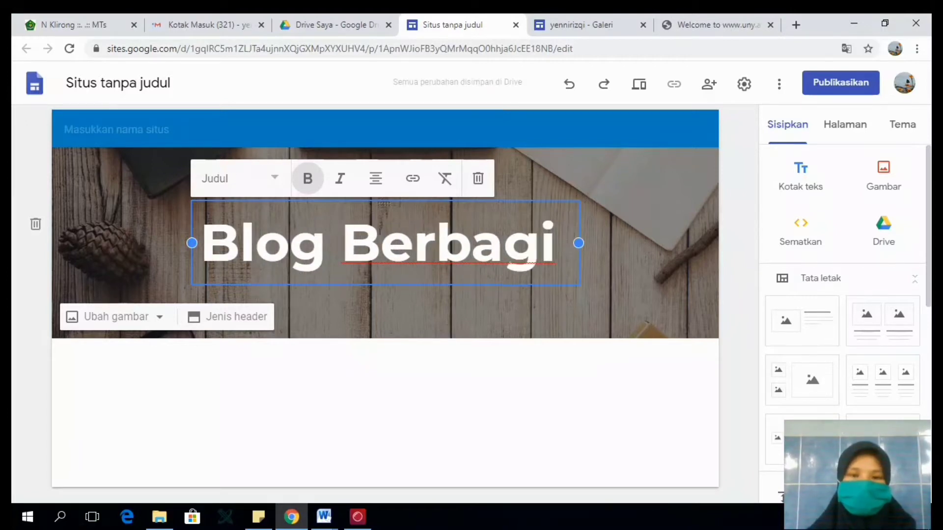
- Add a second line reading "Ilmu IPA" to the header title
key("Return")
key("BackSpace")
key("Return")
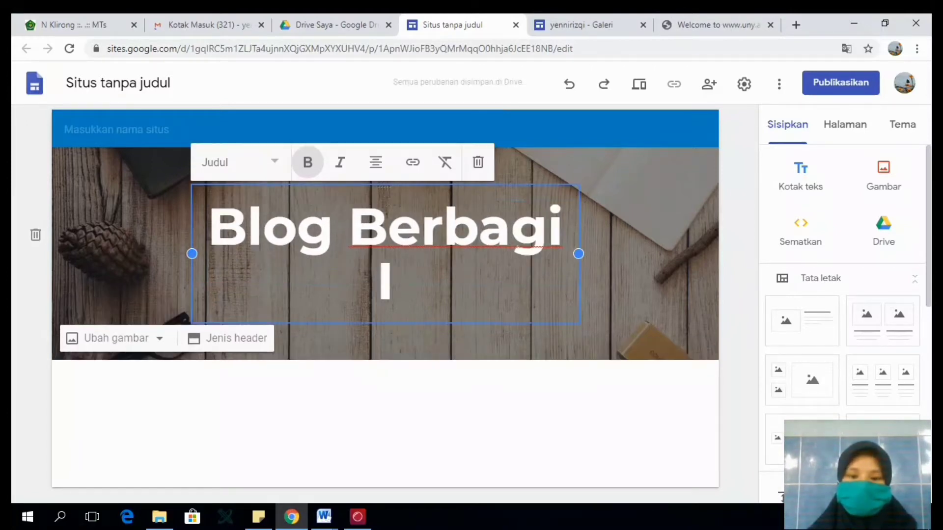
type("IL")
key("BackSpace")
type("lmu")
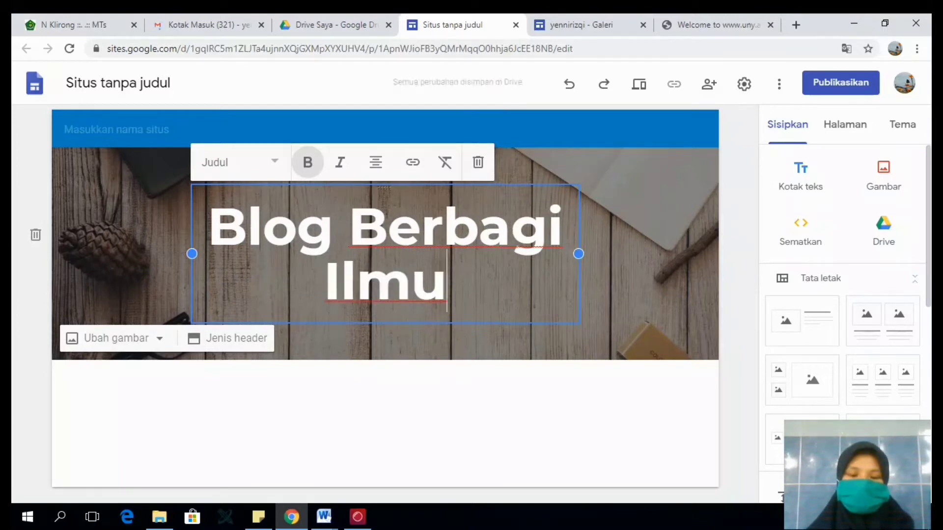
type(" ipa")
key("BackSpace")
key("BackSpace")
key("BackSpace")
type("ipa")
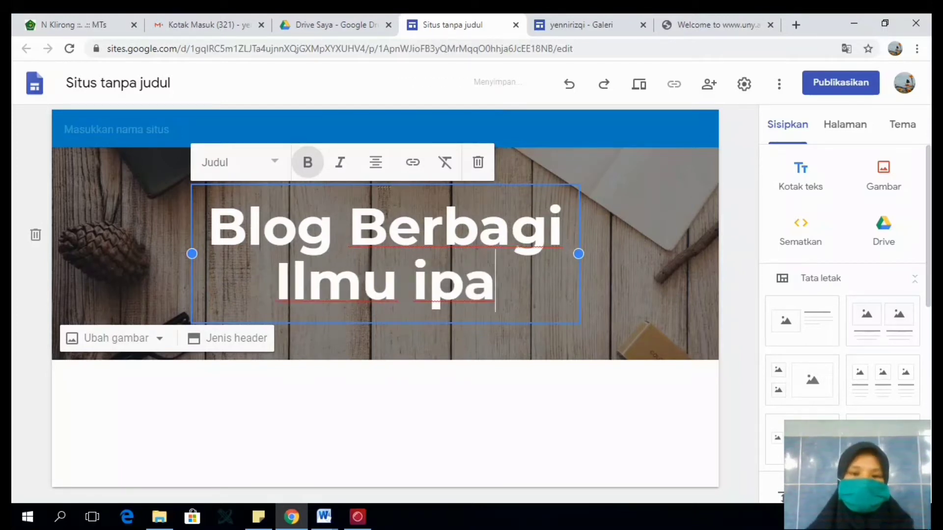
key("BackSpace")
key("BackSpace")
key("BackSpace")
type("i")
key("BackSpace")
type("IPA")
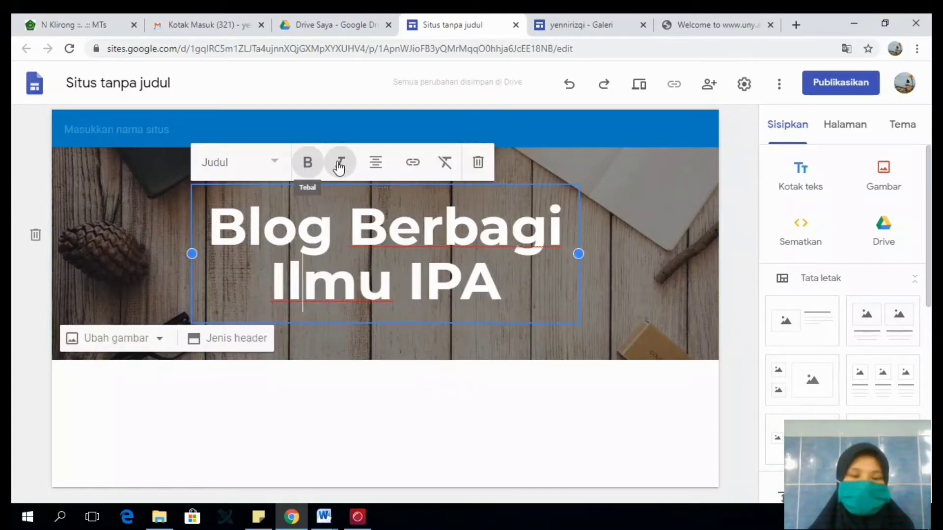
- Try italics and the smaller Judul text style on the whole title, and restore the large Judul style
key("ctrl+a")
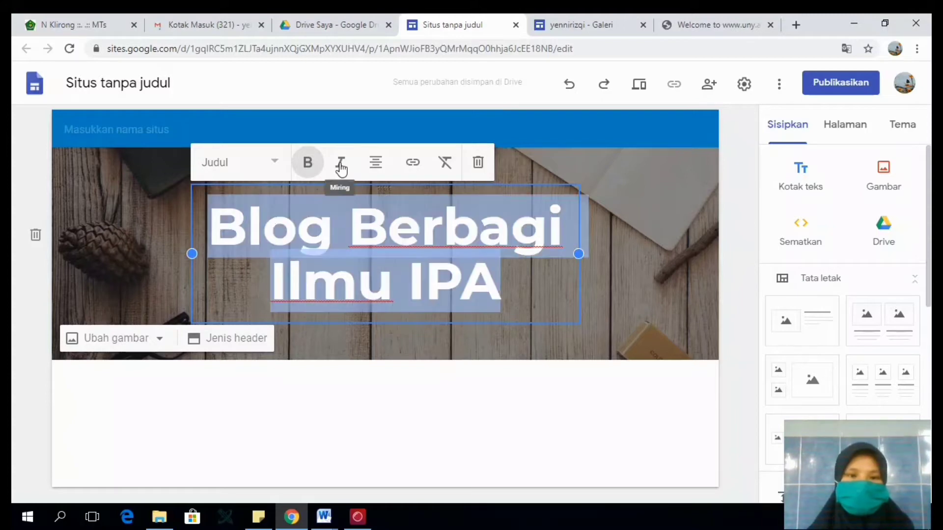
left_click(341, 167)
left_click(341, 167)
left_click(275, 166)
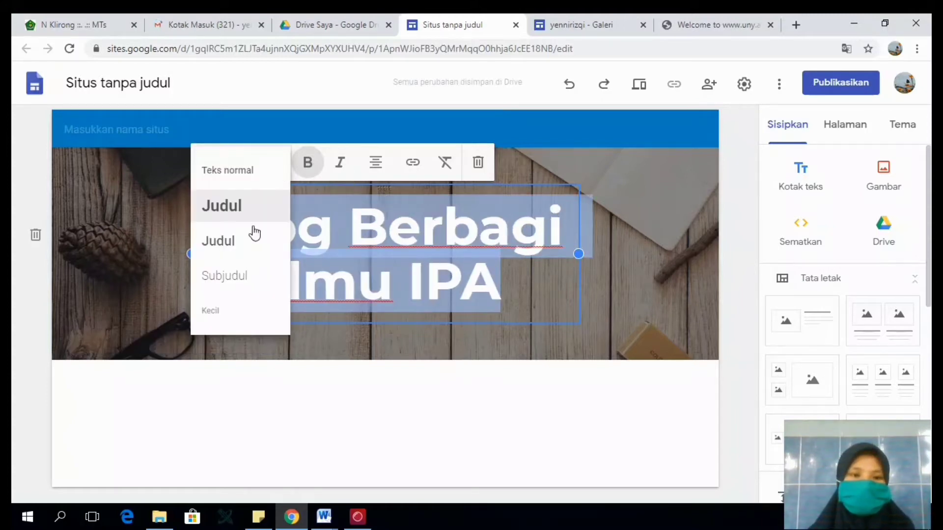
left_click(255, 234)
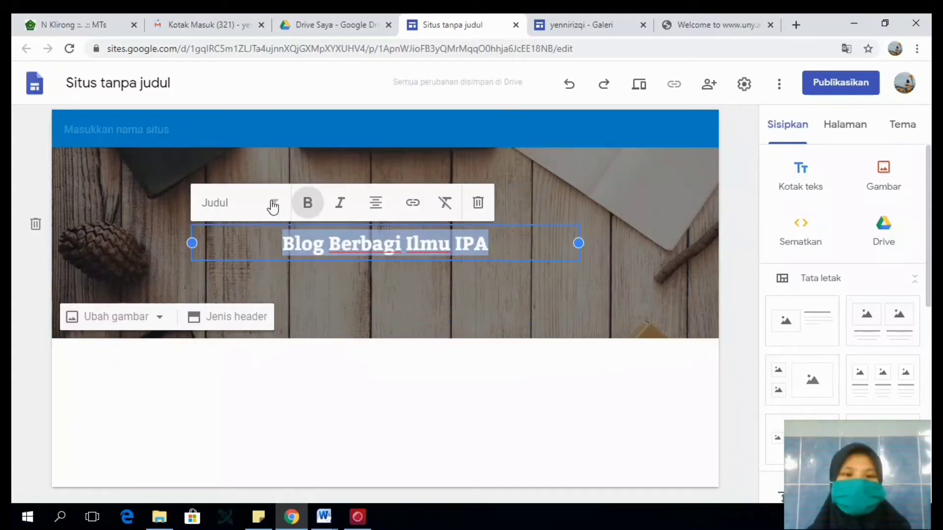
left_click(273, 206)
left_click(249, 253)
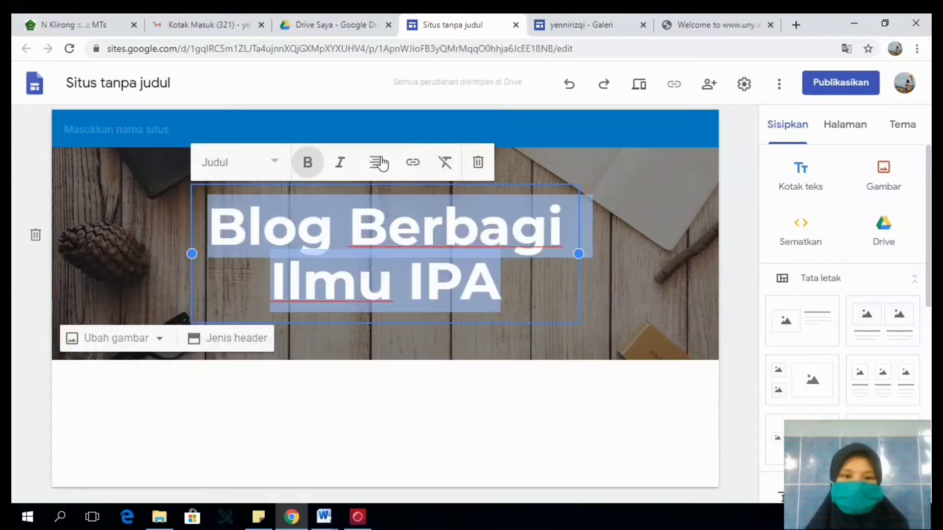
- Clear the formatting of the whole header title and centre its text again
left_click(381, 162)
left_click(443, 221)
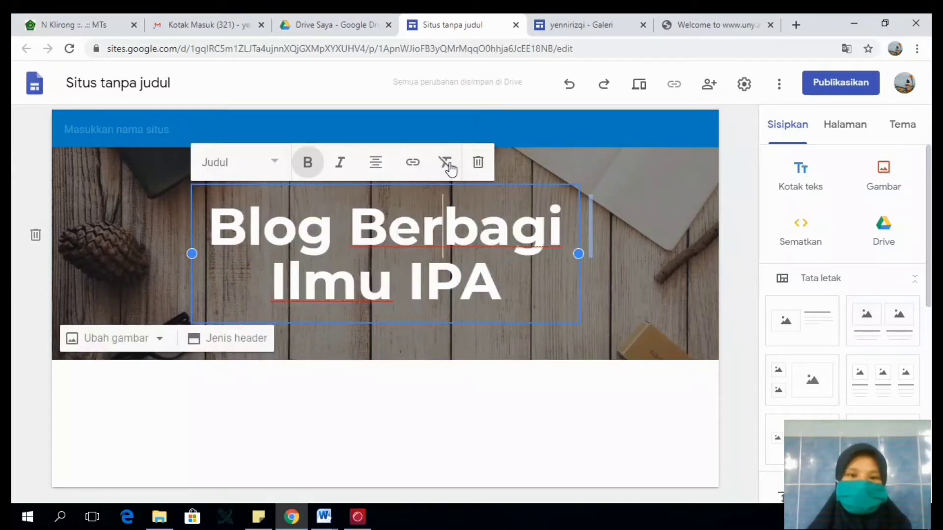
triple_click(414, 281)
left_click(449, 166)
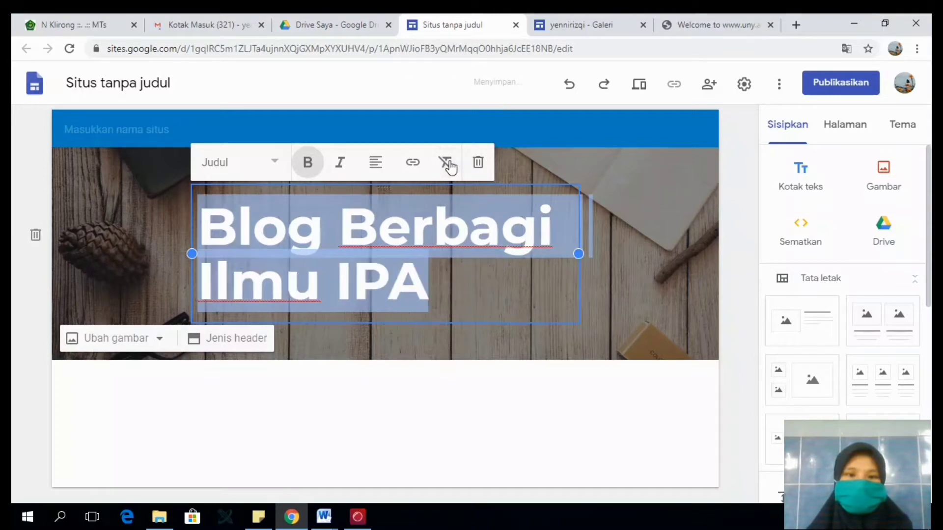
left_click(389, 167)
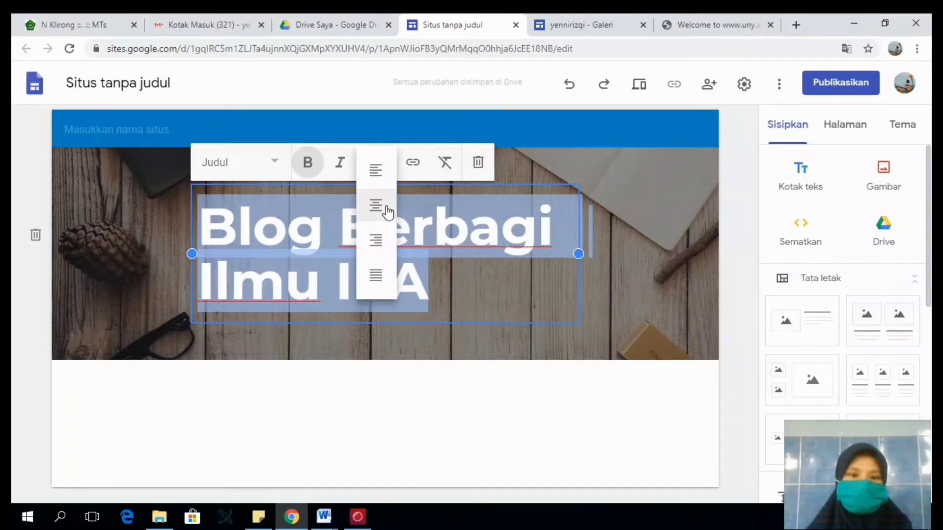
left_click(383, 209)
- Look through the header image sources Galeri, Dengan URL, Telusuri, Album Anda and Google Drive without choosing an image
left_click(169, 319)
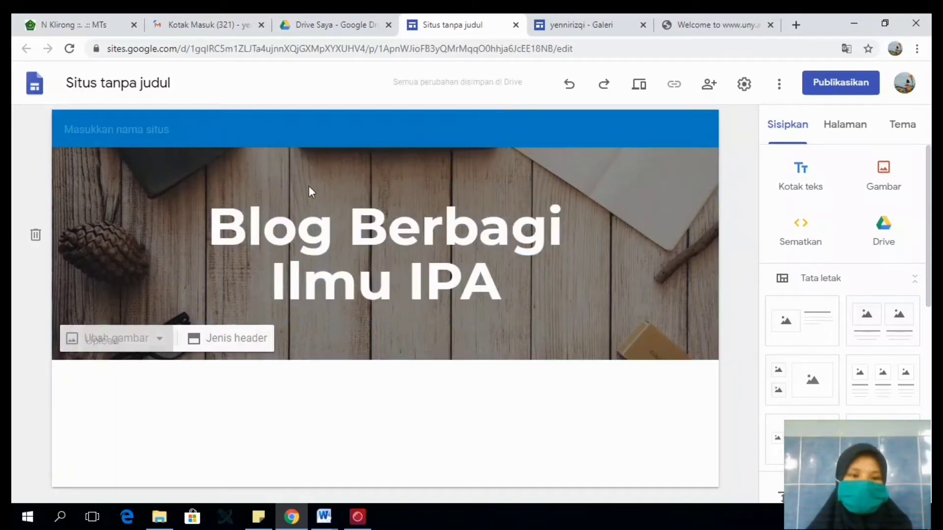
left_click(120, 340)
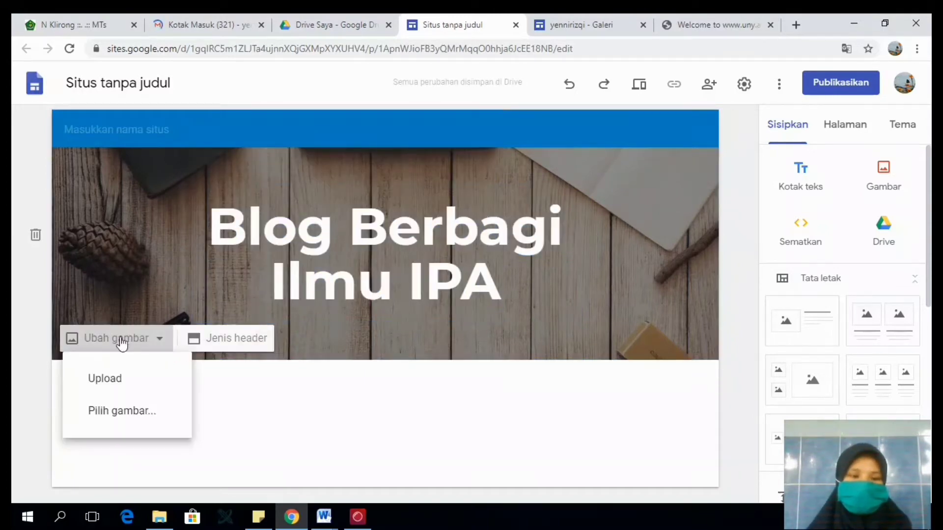
left_click(126, 420)
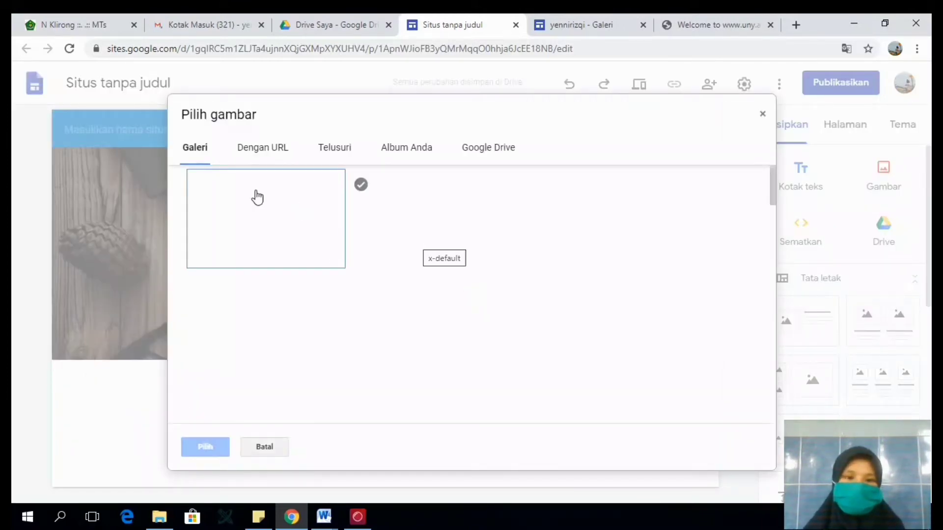
left_click(288, 157)
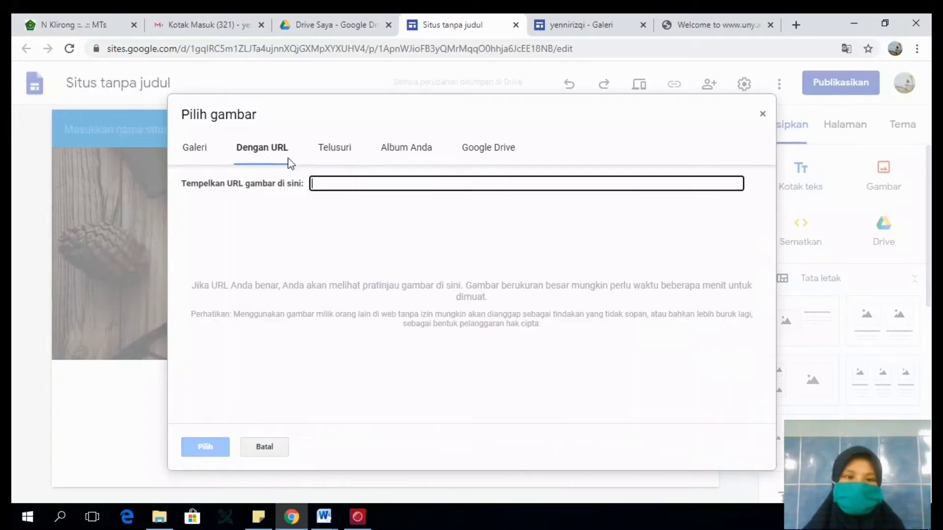
left_click(331, 154)
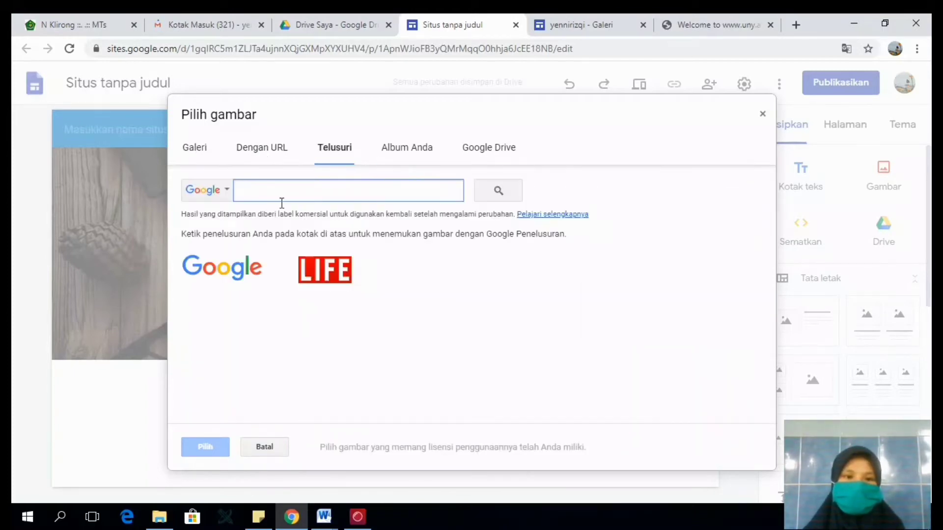
left_click(408, 148)
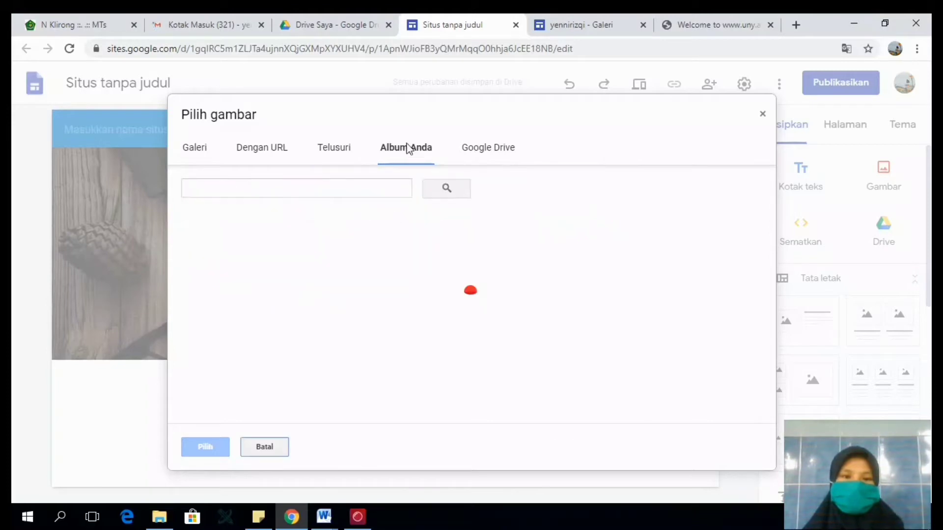
left_click(483, 148)
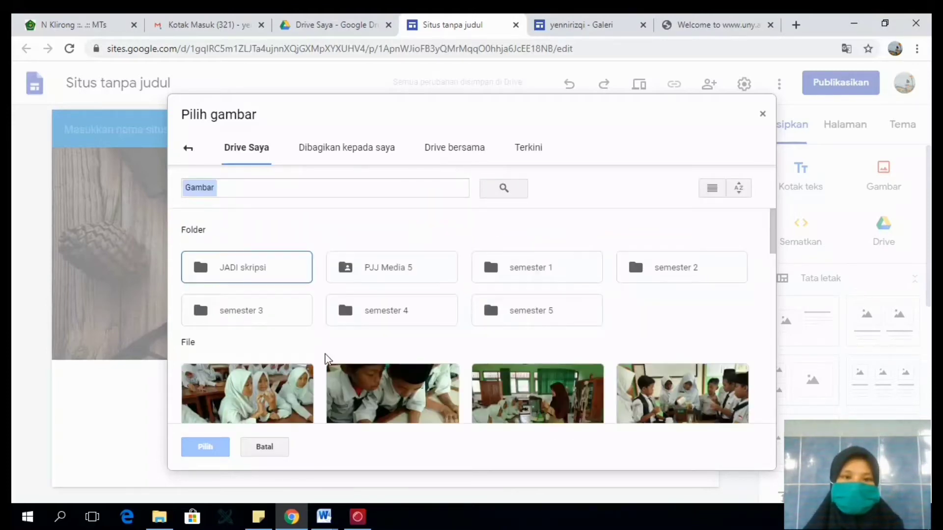
left_click(186, 156)
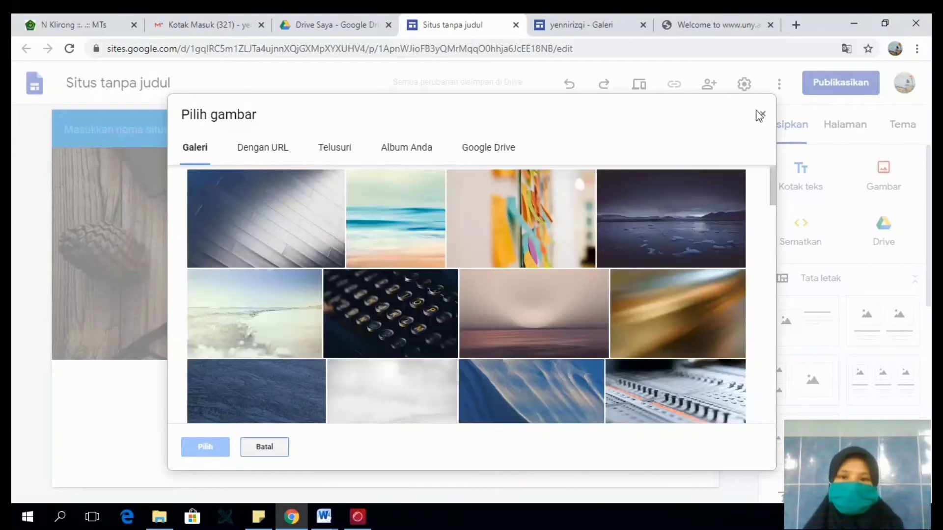
left_click(761, 116)
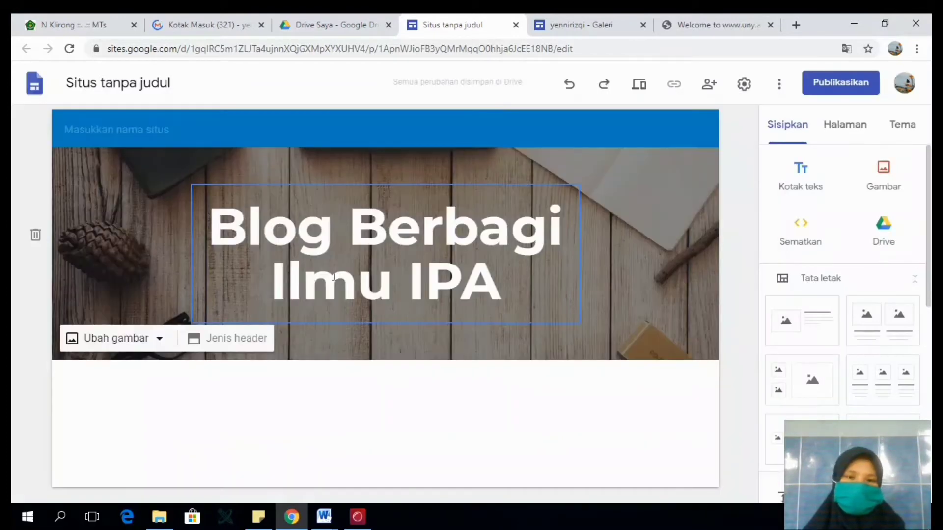
- Try the Khusus judul, Spanduk besar and Sampul header types, and return the header to Spanduk
left_click(212, 340)
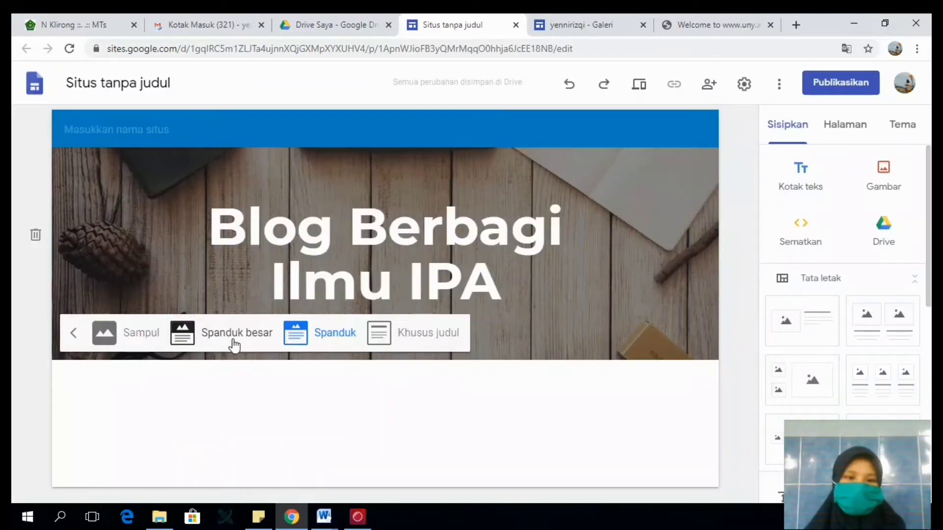
left_click(402, 339)
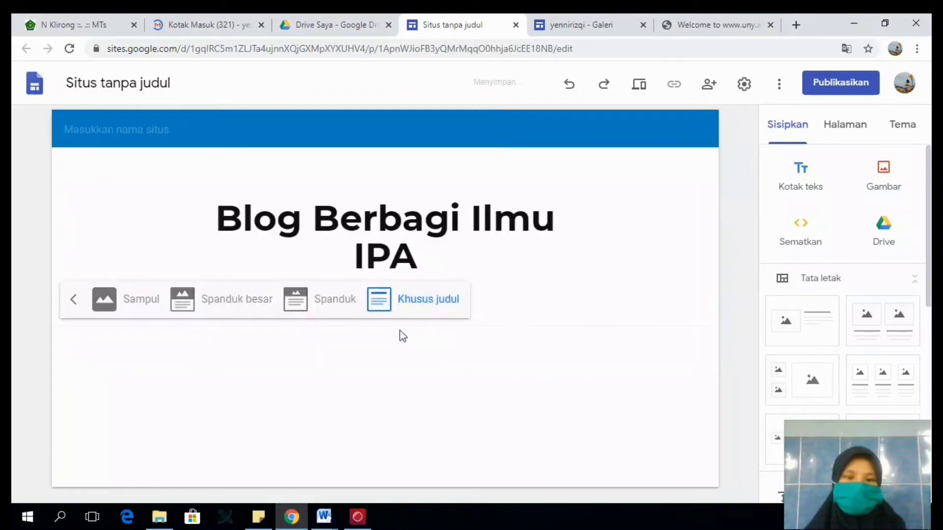
left_click(228, 304)
left_click(139, 369)
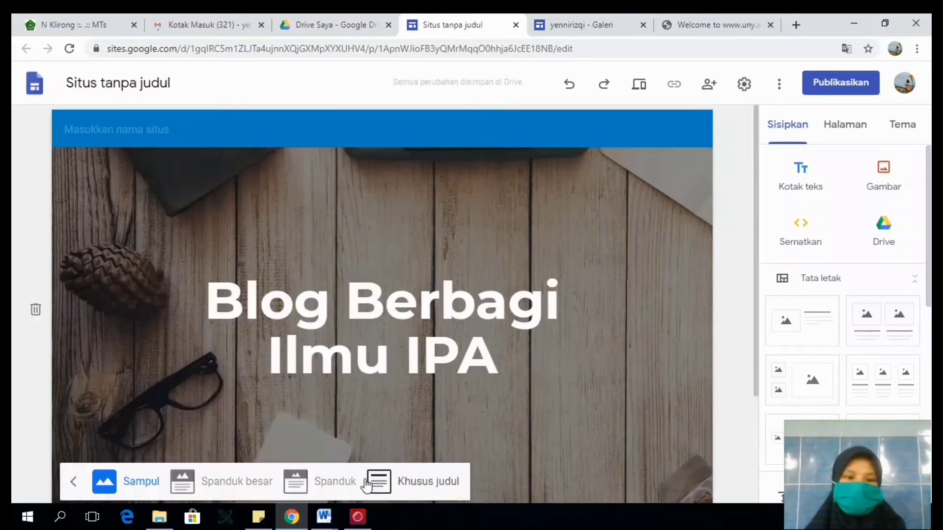
left_click(335, 481)
left_click(114, 234)
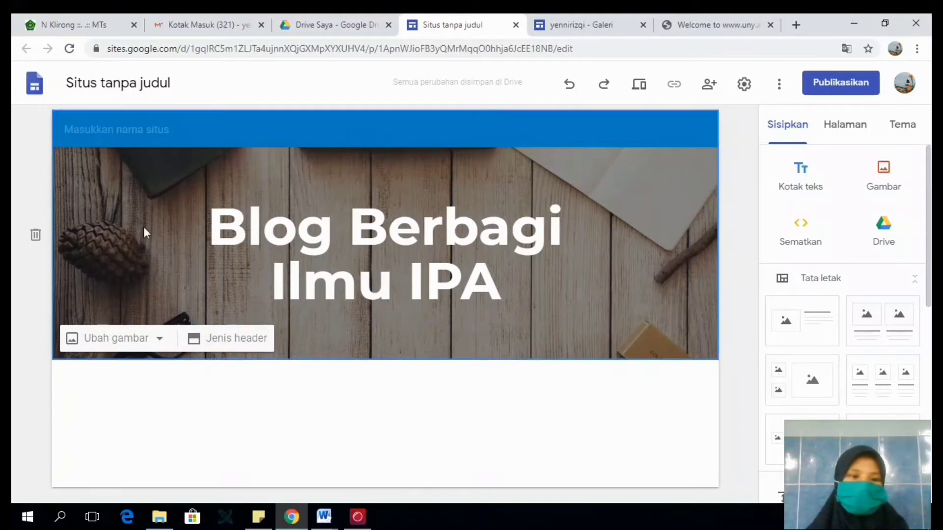
- Enter "IPA ku" as the site name above the header
left_click(152, 131)
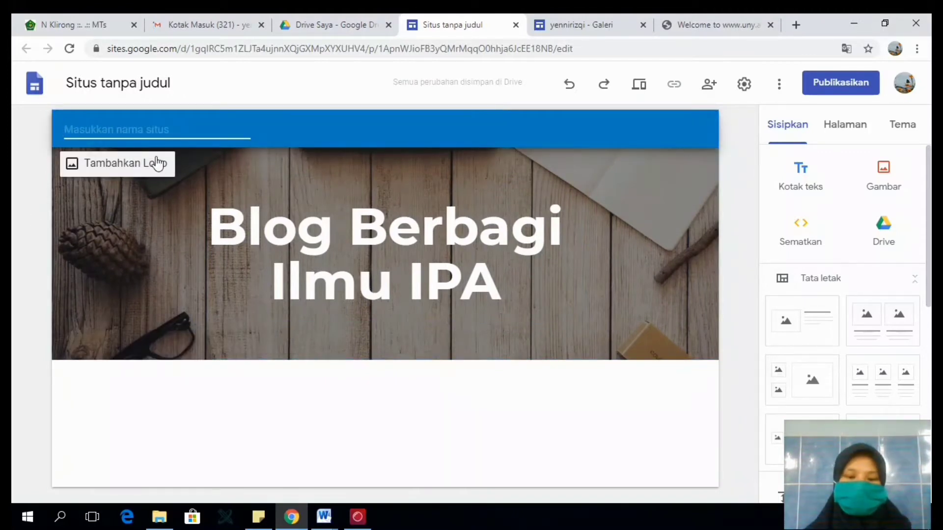
type("Y")
key("BackSpace")
type("IPA ku")
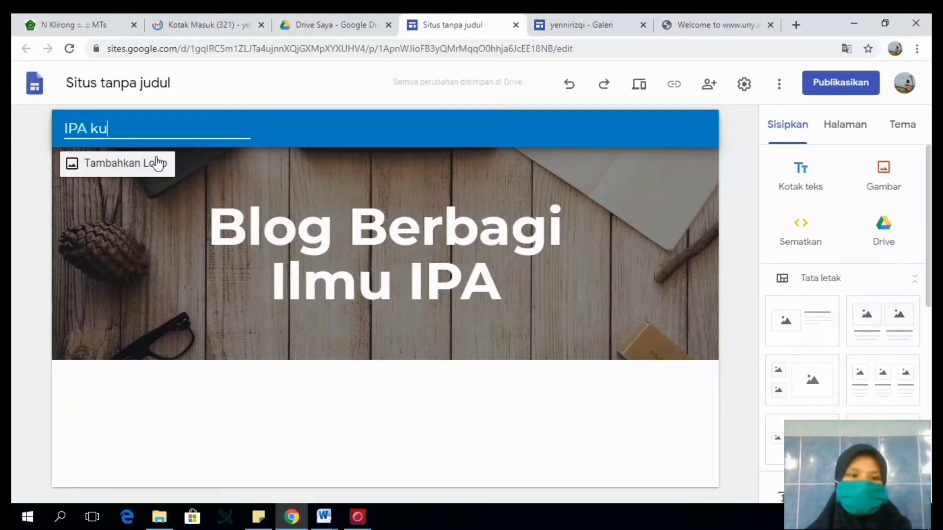
- Upload the "cor virus" image from the Downloads folder as the site logo and close the settings
left_click(130, 169)
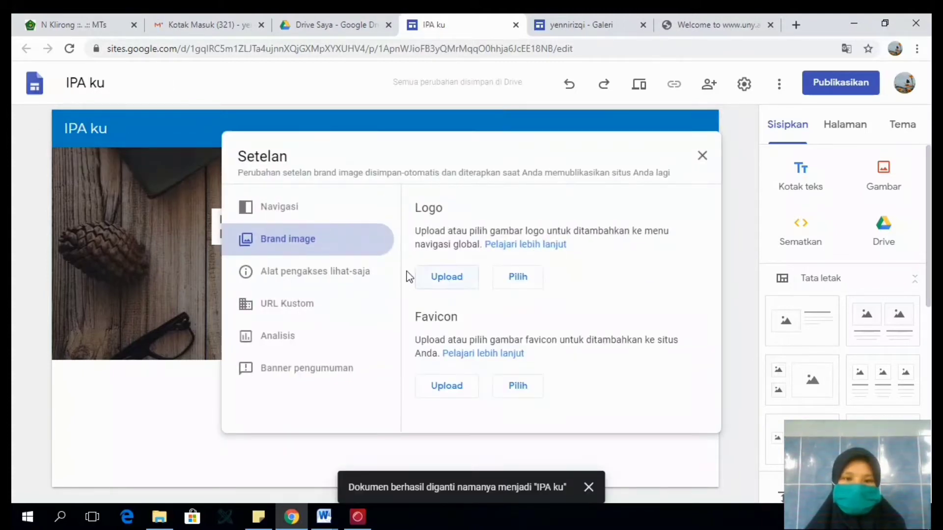
left_click(294, 213)
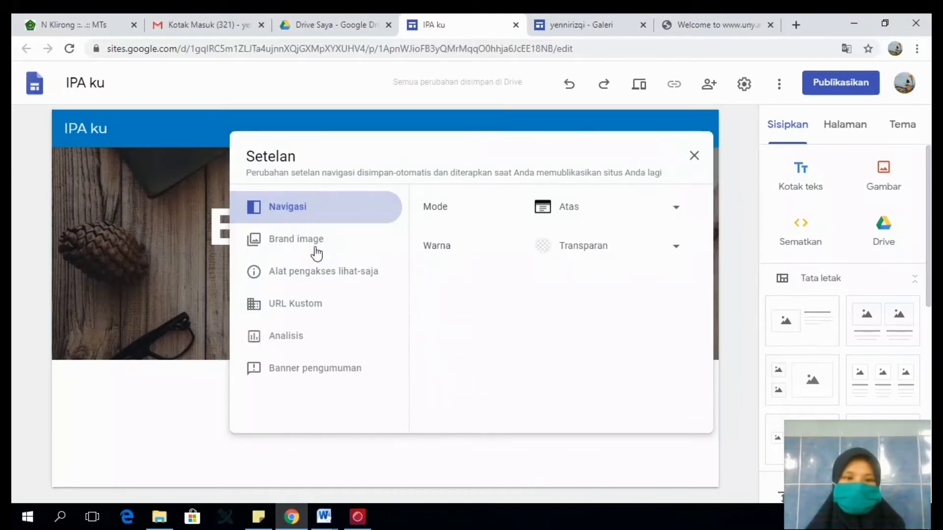
left_click(315, 251)
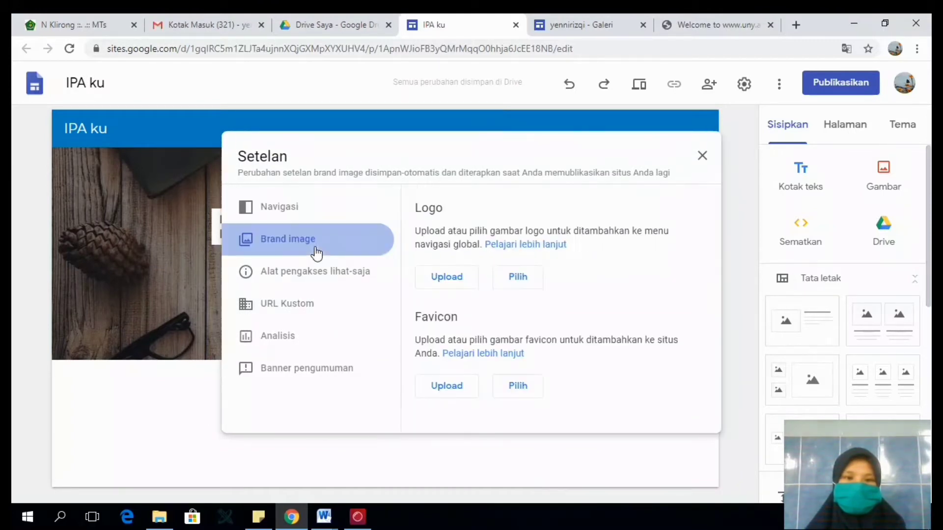
left_click(464, 280)
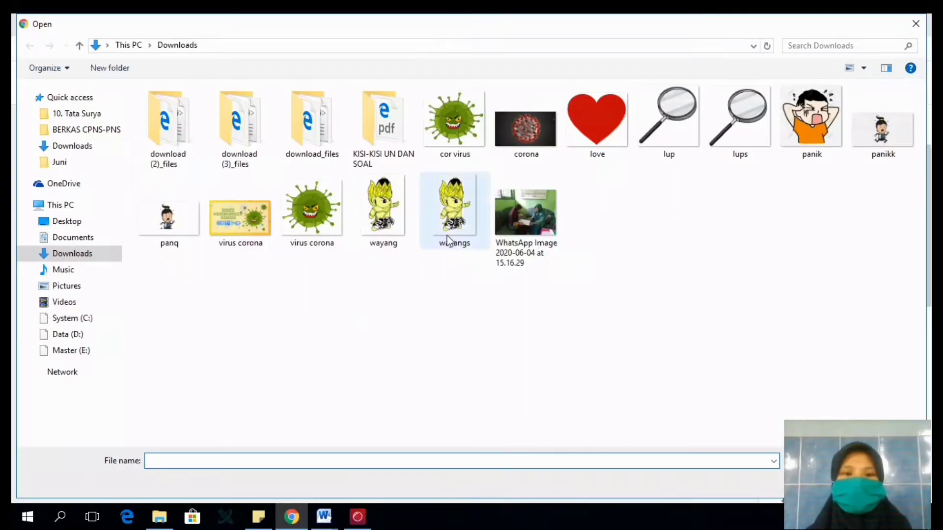
double_click(449, 135)
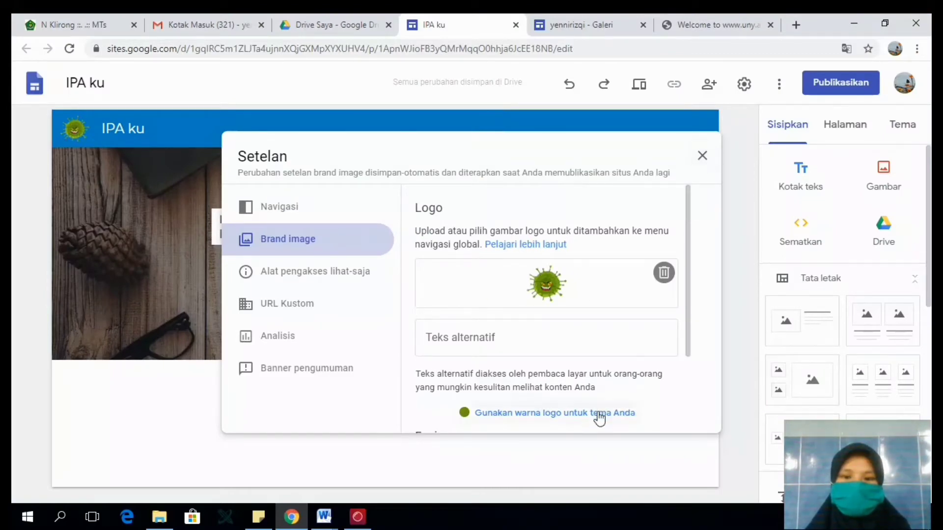
left_click(705, 156)
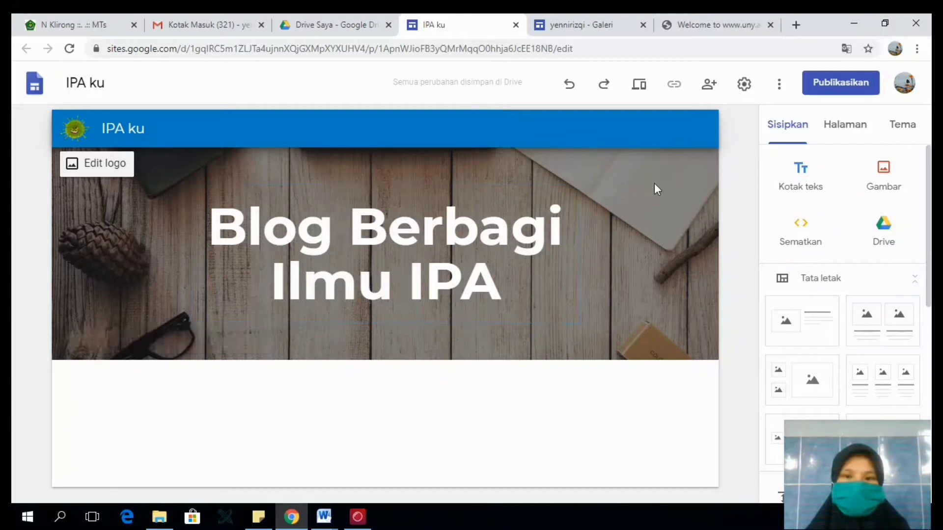
- Add a text box below the header reading "Web log (blog) ini digunakan sebagai wadah saling berbagi informasi dan pengalaman dalam belajar IPA"
left_click(845, 128)
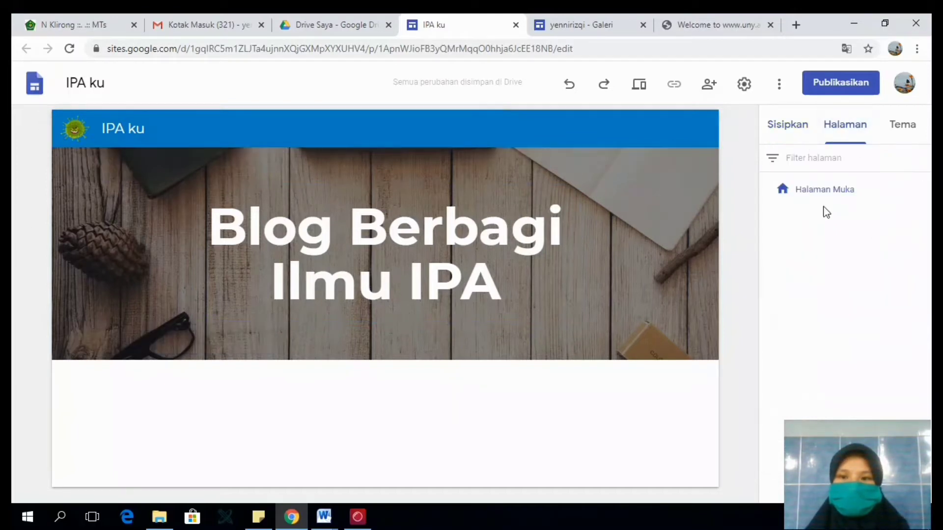
left_click(798, 129)
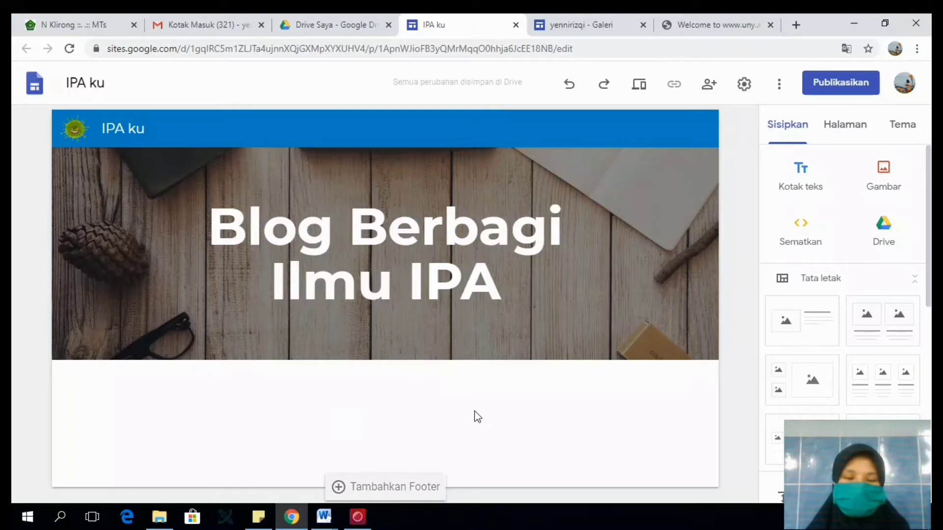
left_click(804, 184)
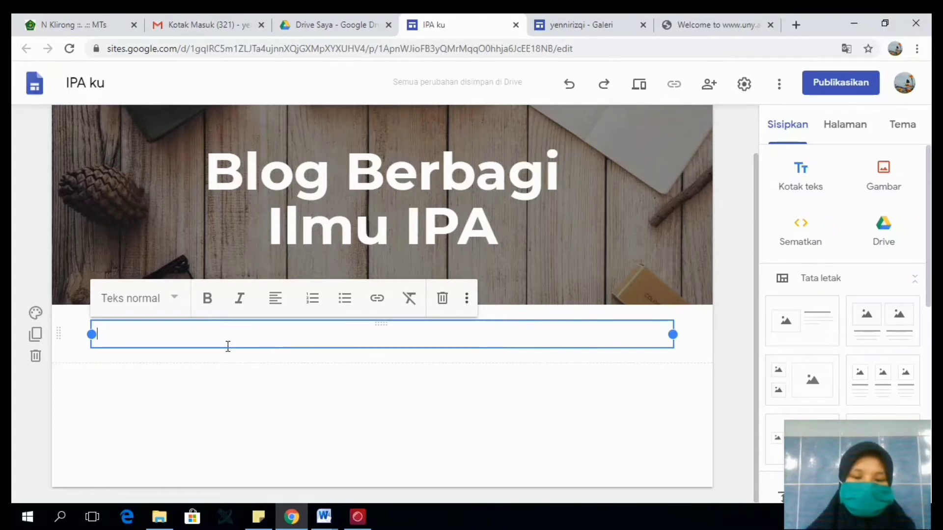
type("v")
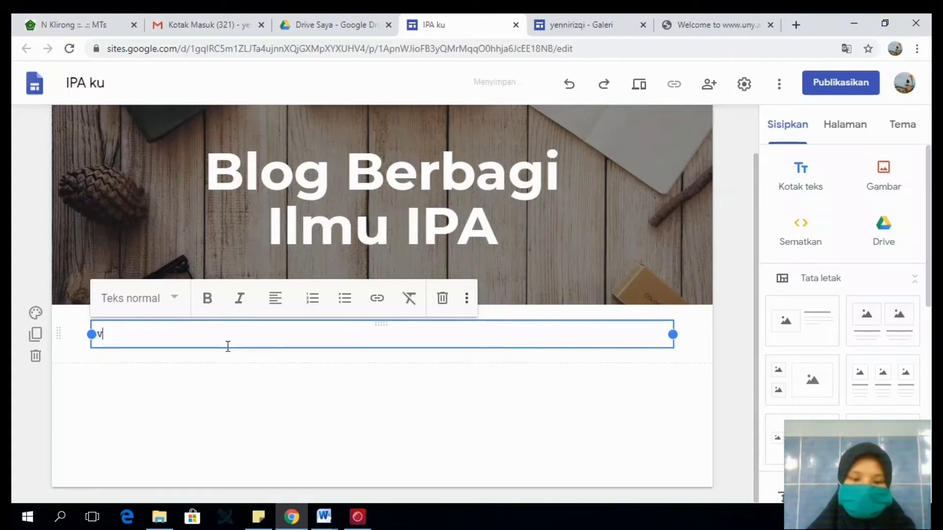
key("BackSpace")
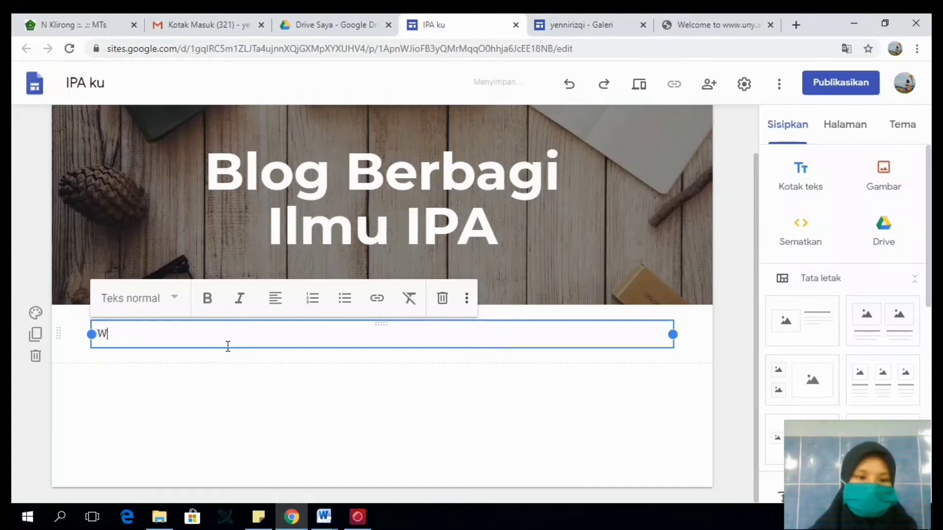
type("Web log")
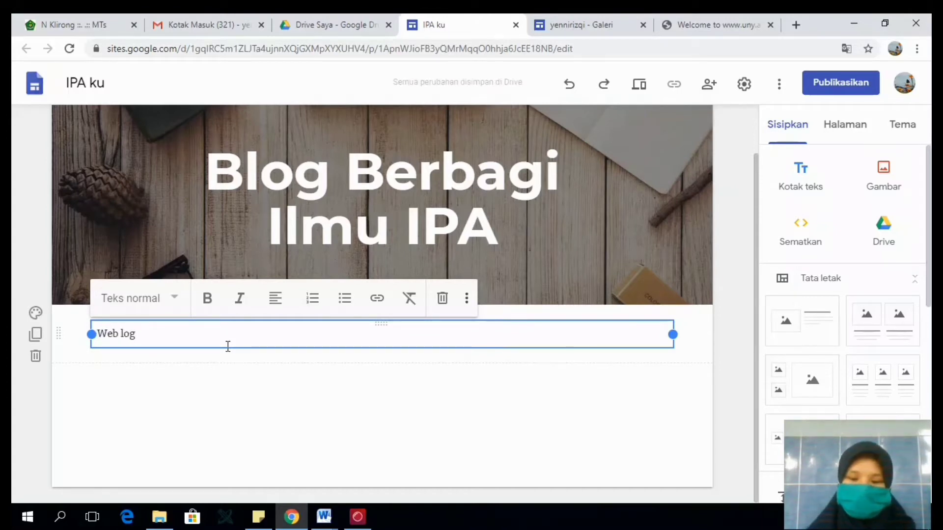
type(" (blog) ini di")
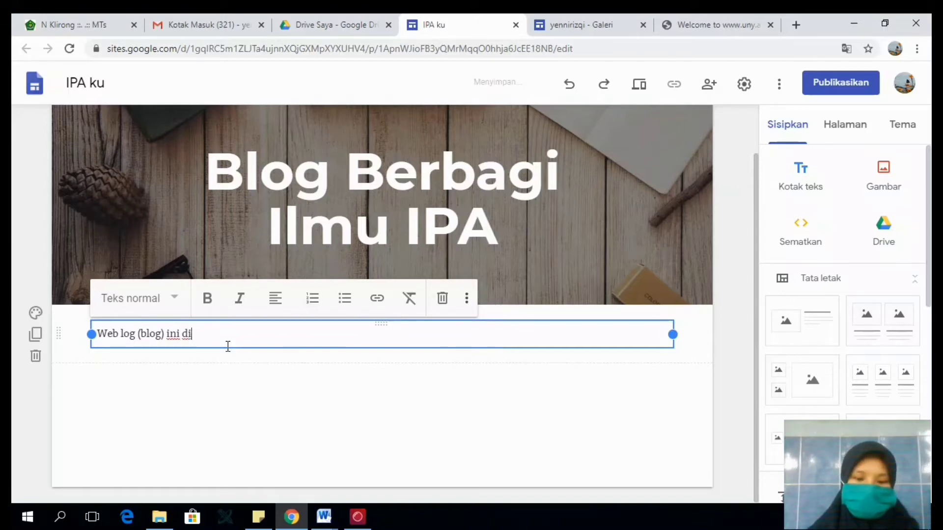
type("gunakan sebagai wadah saling berbagi in")
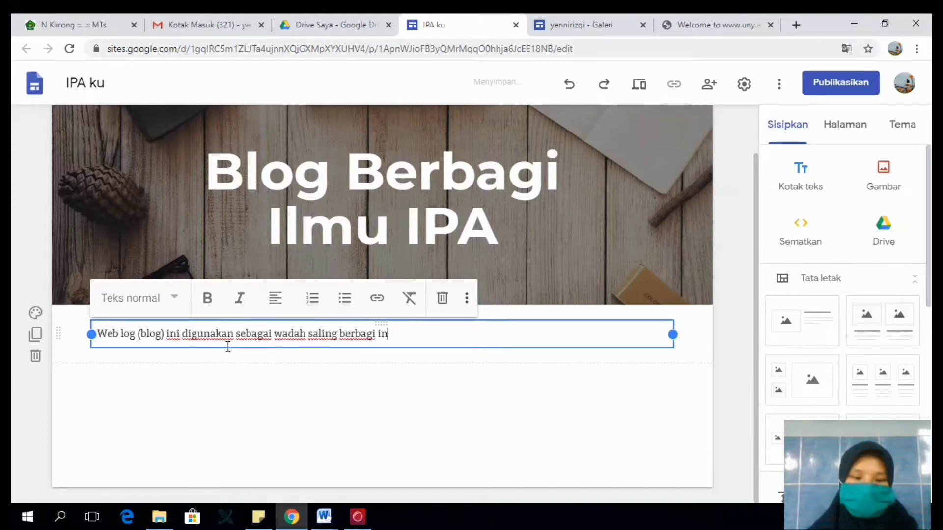
type("formasi dan pengama")
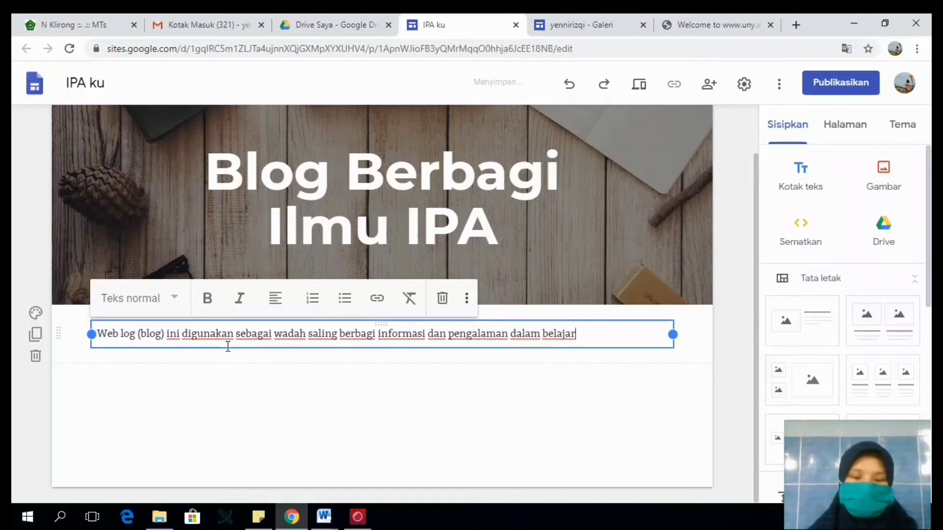
left_click(164, 387)
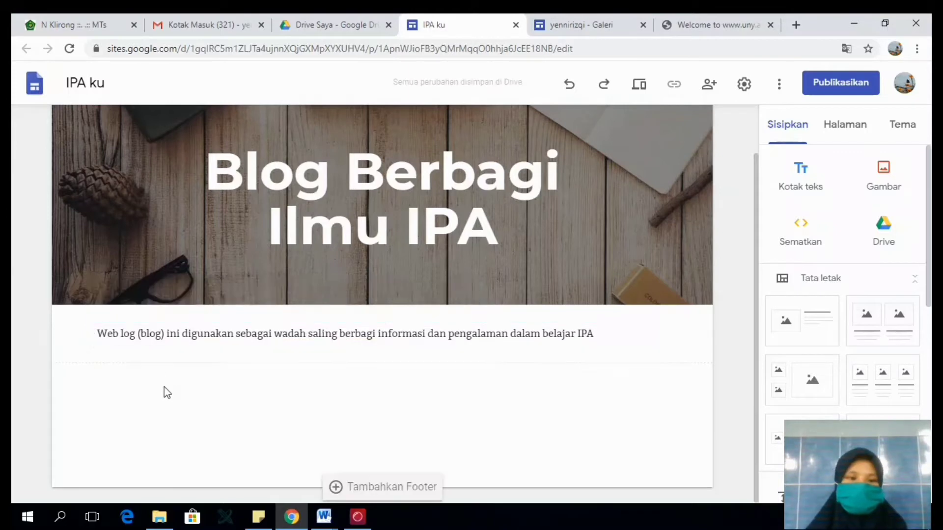
- Try the Penekanan 1 background on the blog description section and set the section's background to Penekanan 2
left_click(42, 316)
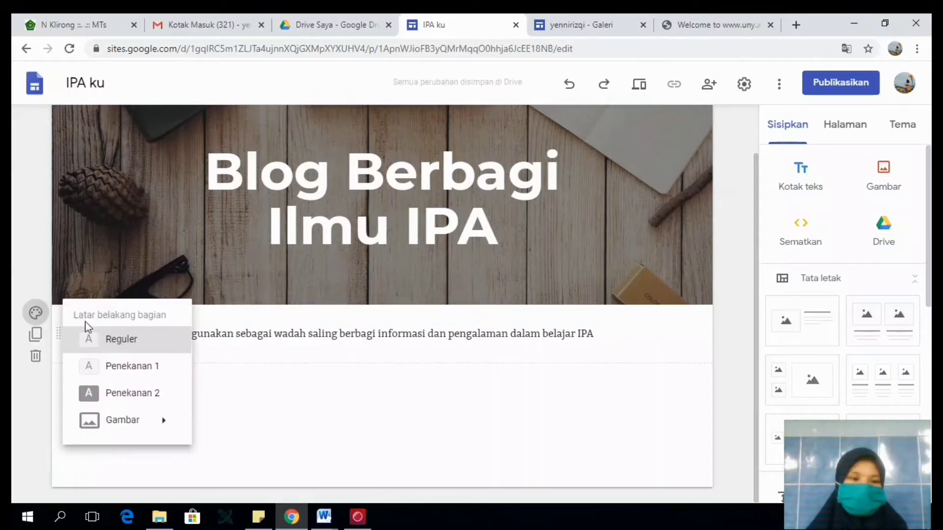
left_click(120, 367)
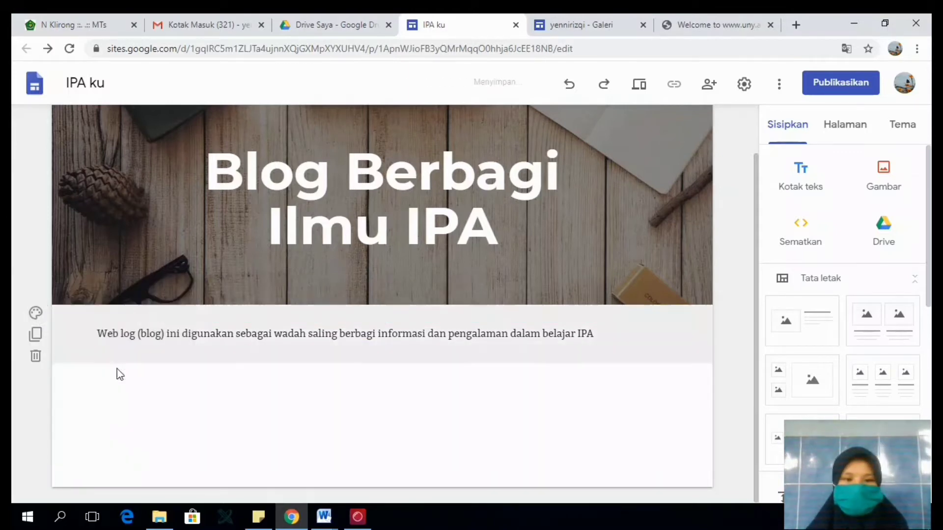
left_click(35, 313)
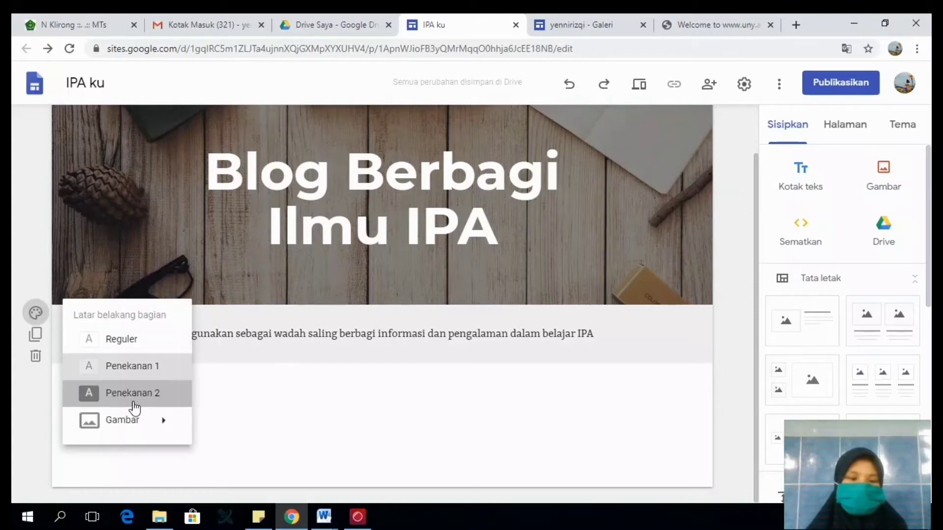
left_click(148, 393)
left_click(37, 316)
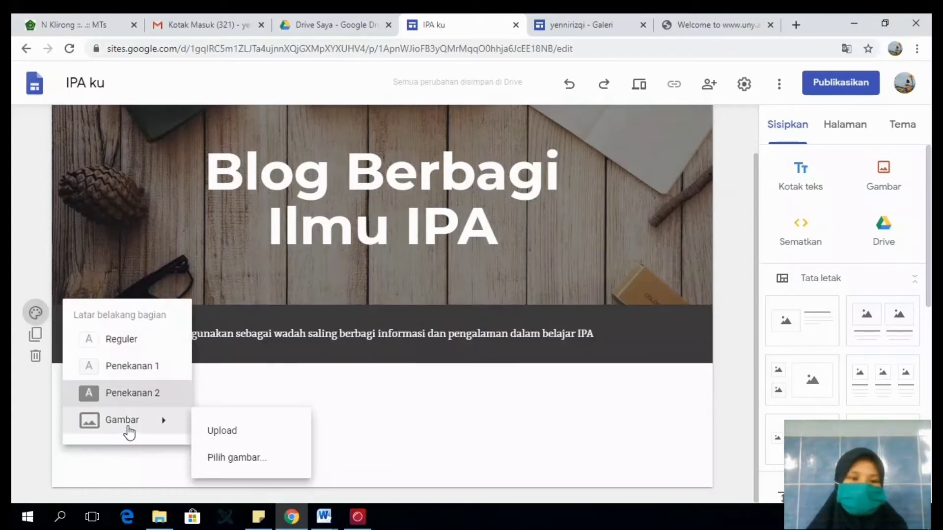
left_click(231, 427)
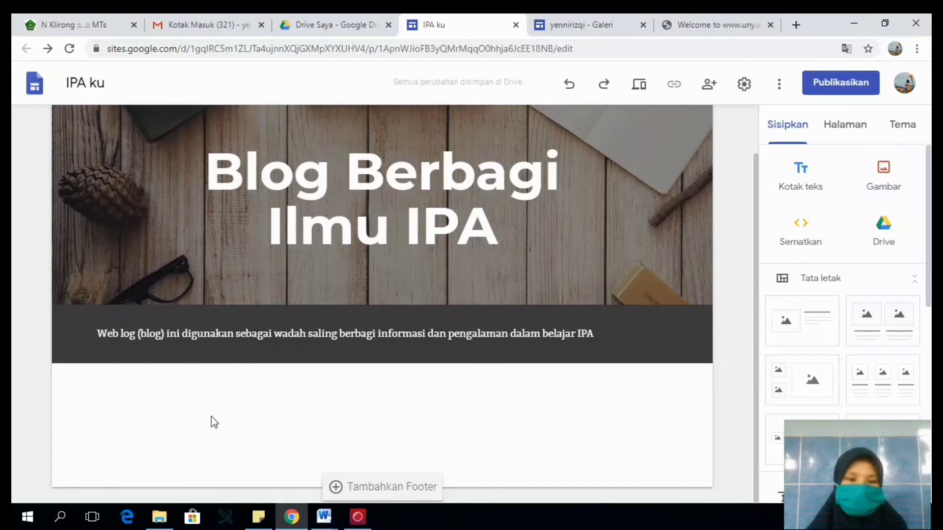
left_click(810, 185)
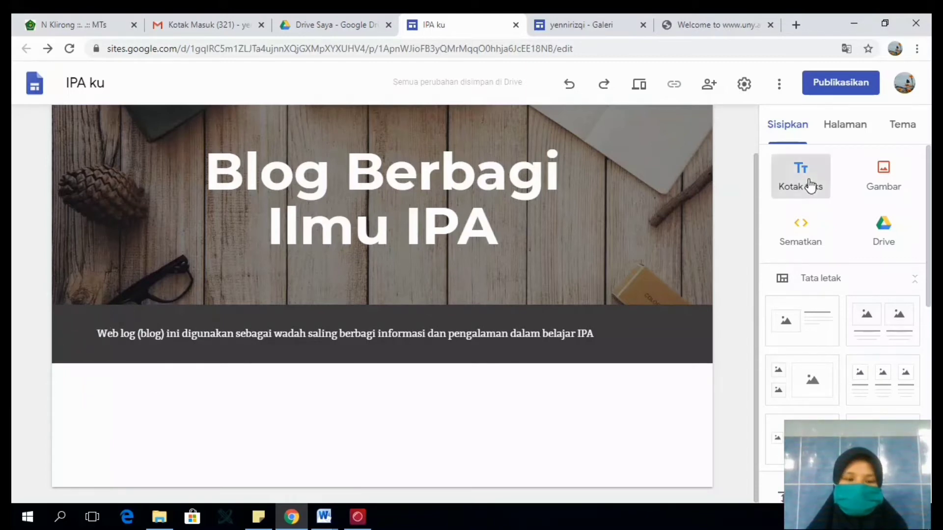
left_click(393, 390)
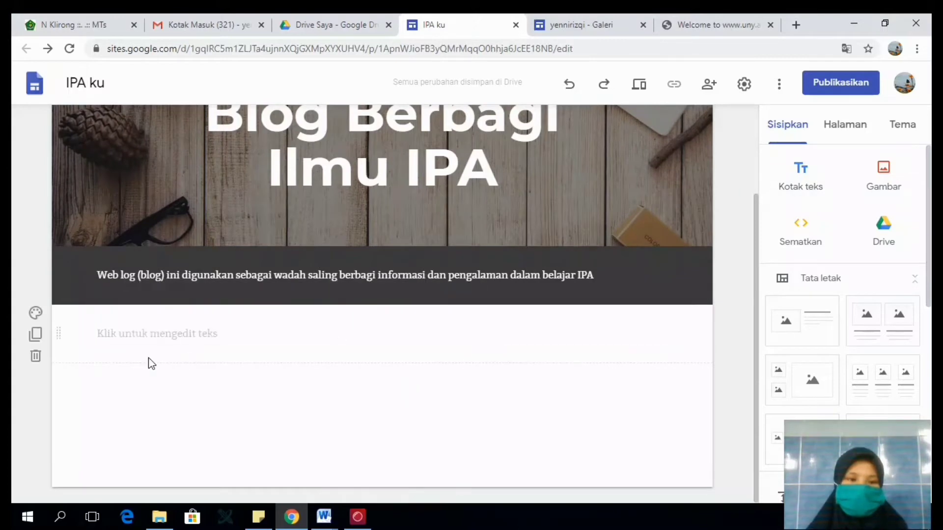
left_click(35, 357)
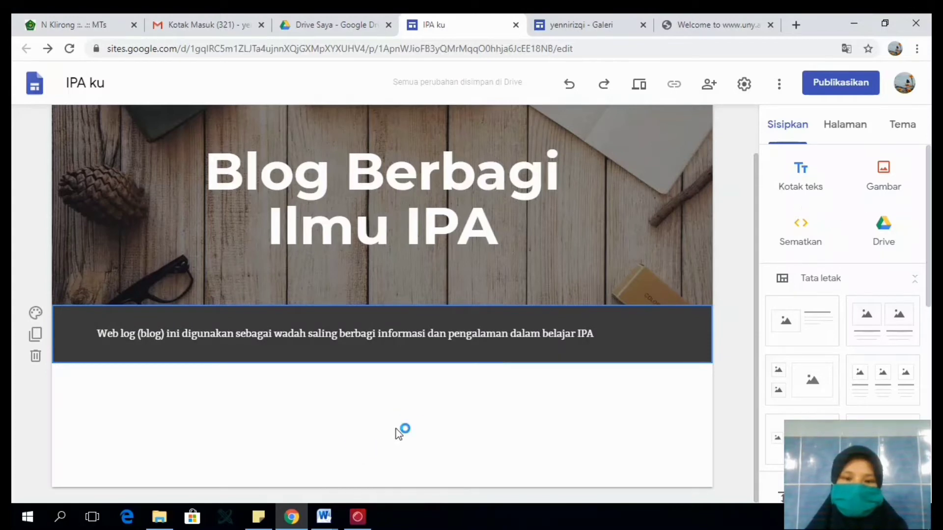
- Start inserting an image in the empty area below the description and search Google images for "Laboratorium biologi"
double_click(337, 437)
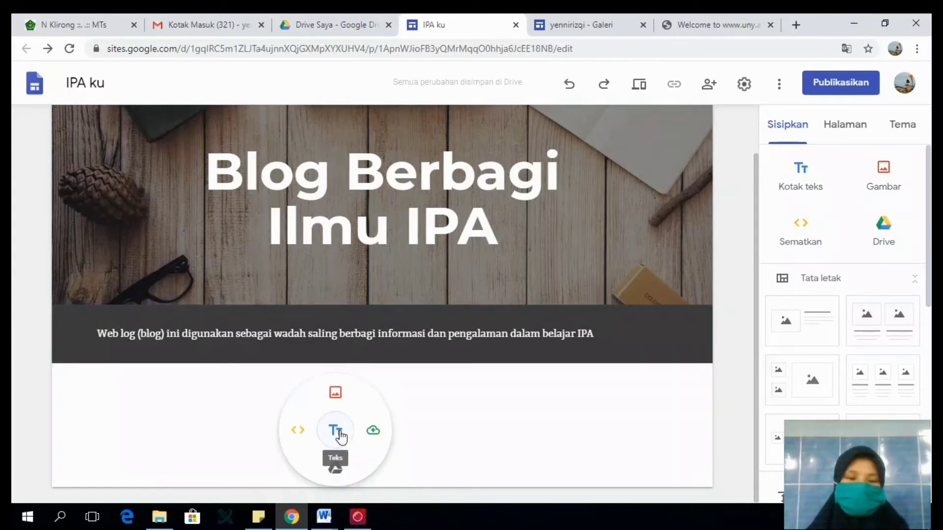
left_click(485, 417)
double_click(486, 416)
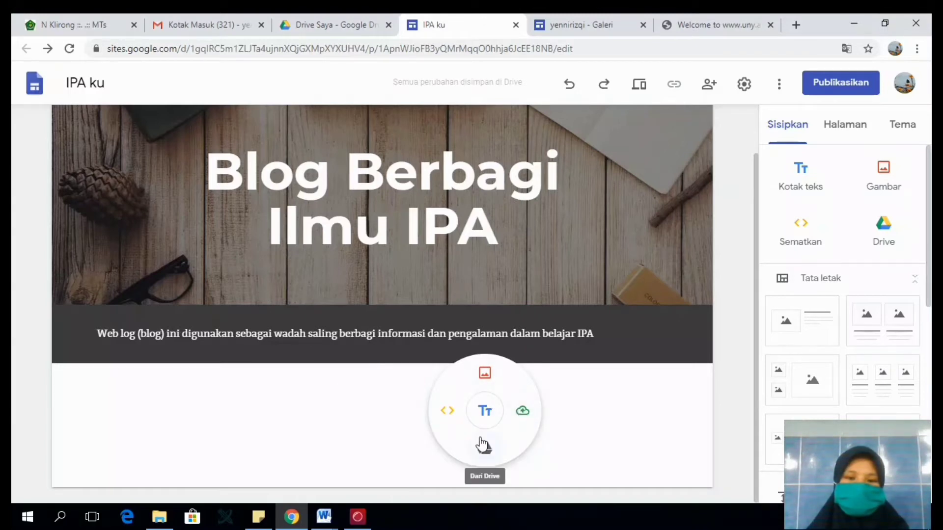
left_click(491, 377)
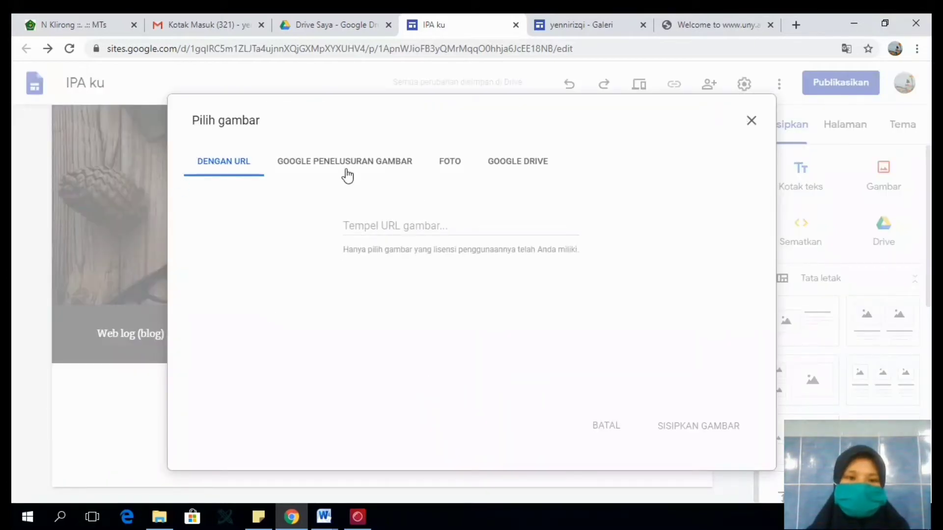
left_click(346, 169)
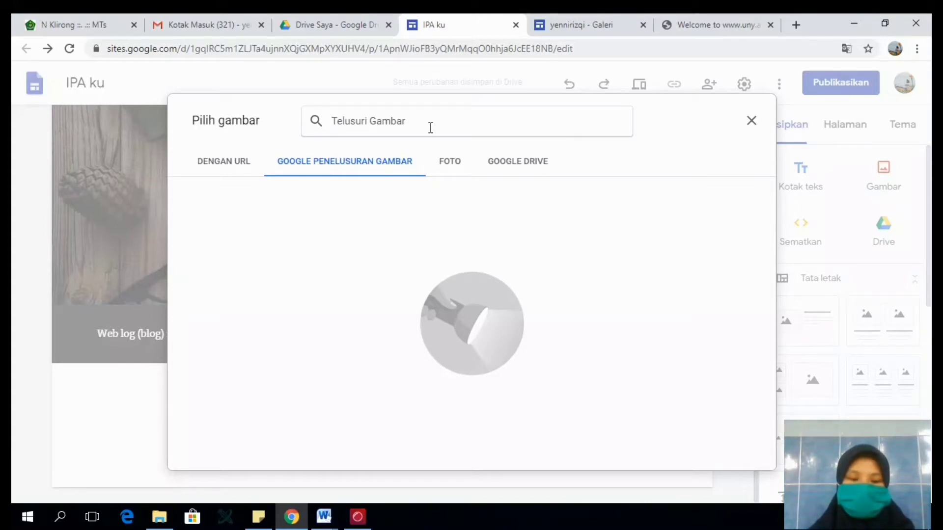
type("La")
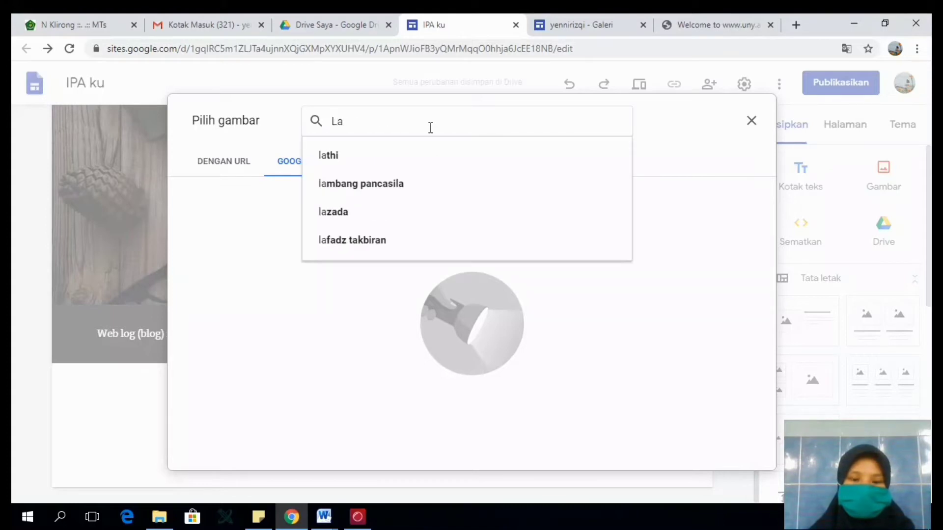
type("boratorium")
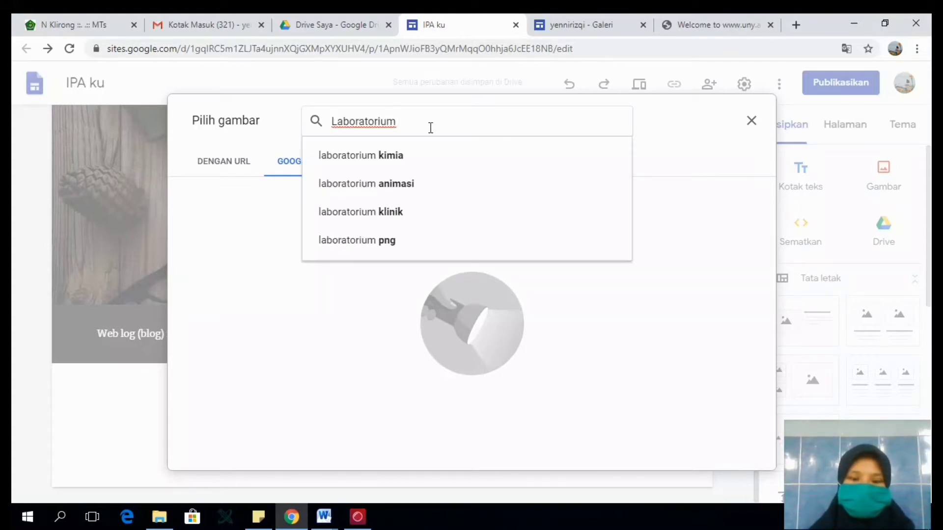
type(" biologi")
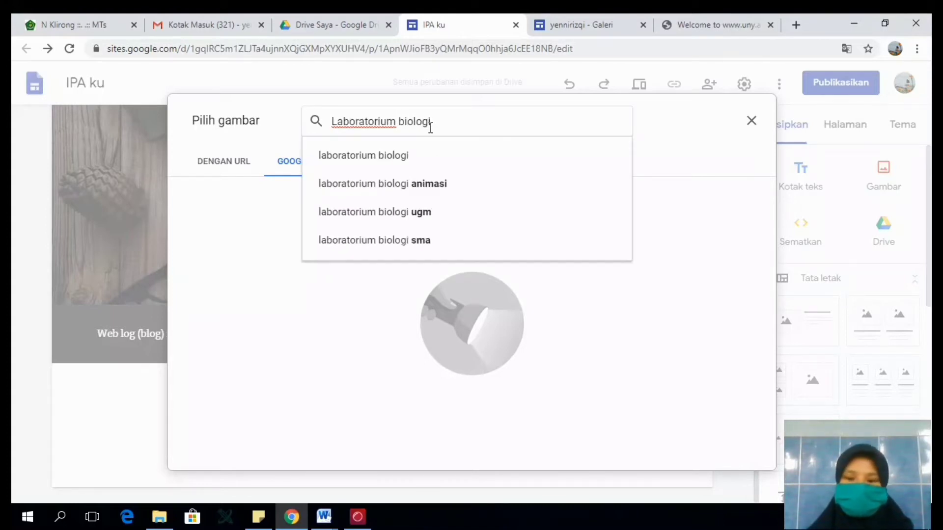
key("Return")
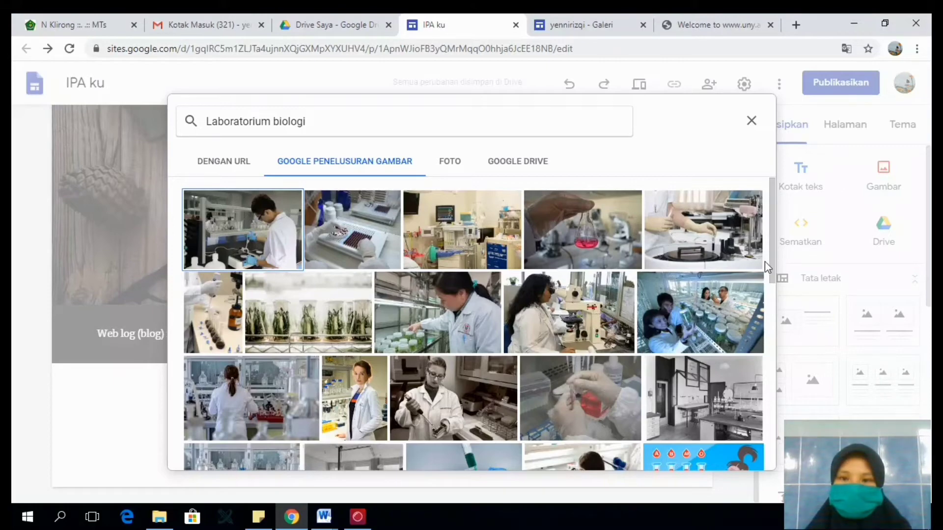
- Insert the picture of a hand holding a flask of red liquid and enlarge it to about half the content width
left_click(772, 368)
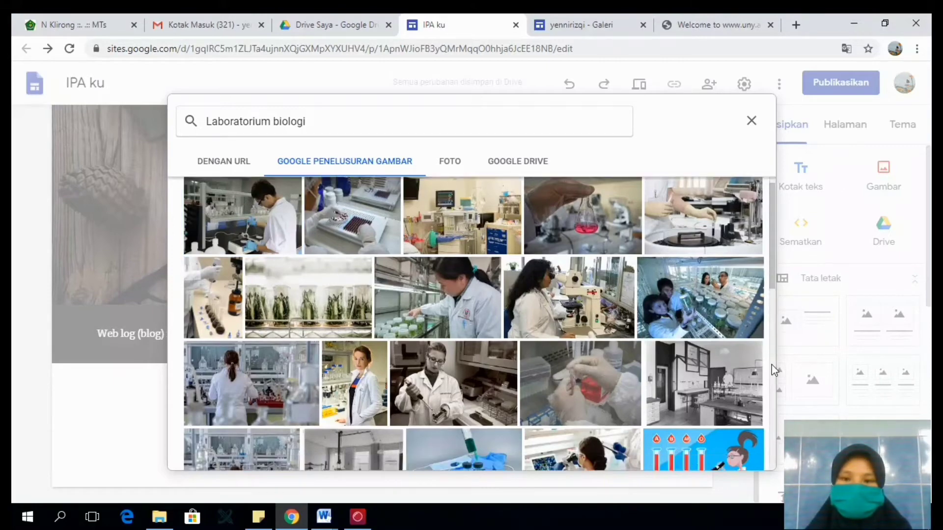
left_click_drag(773, 366, 772, 210)
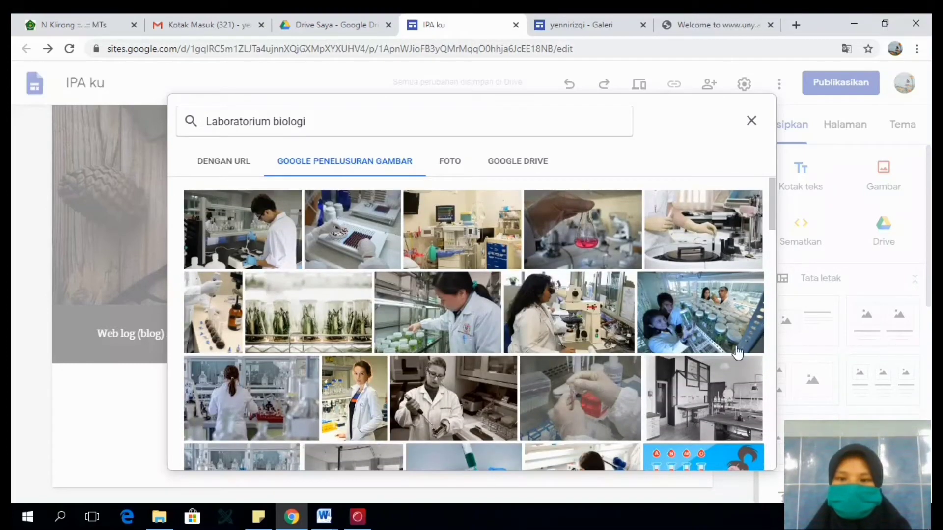
left_click(592, 234)
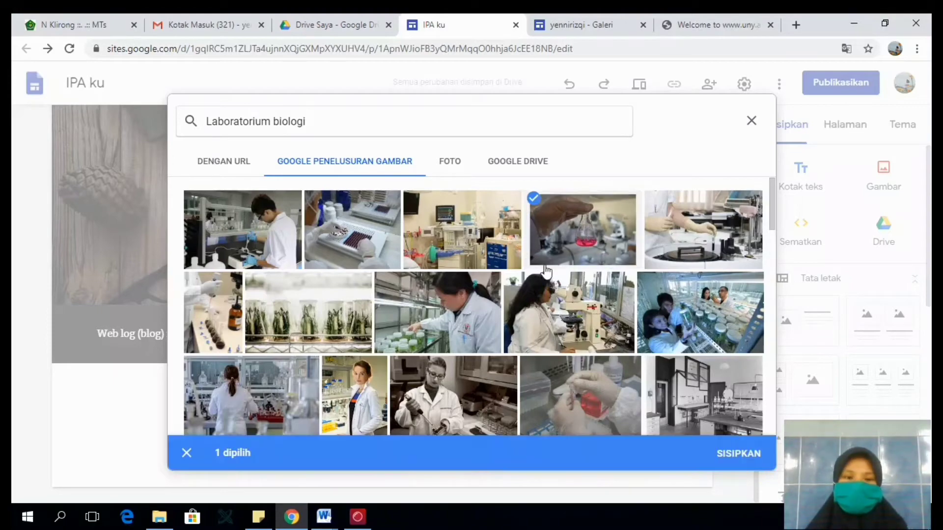
left_click(740, 455)
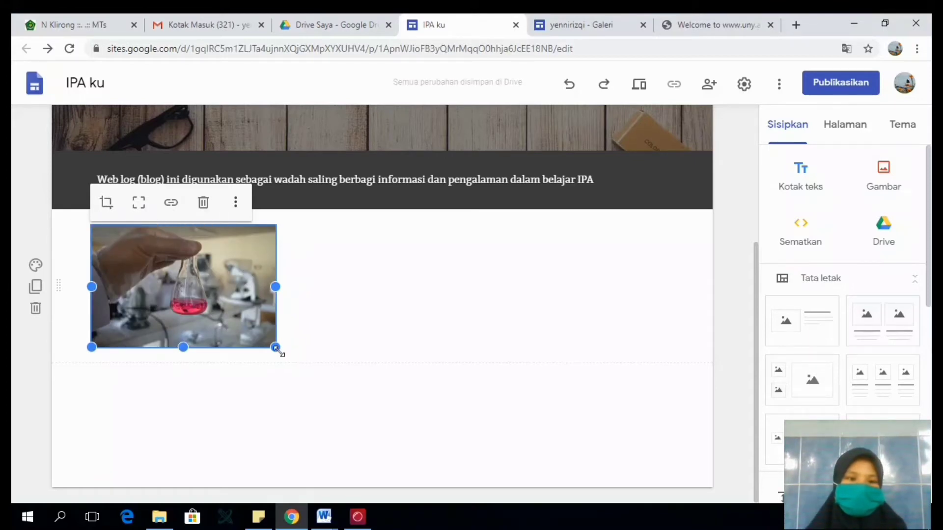
left_click_drag(284, 356, 365, 377)
left_click(485, 332)
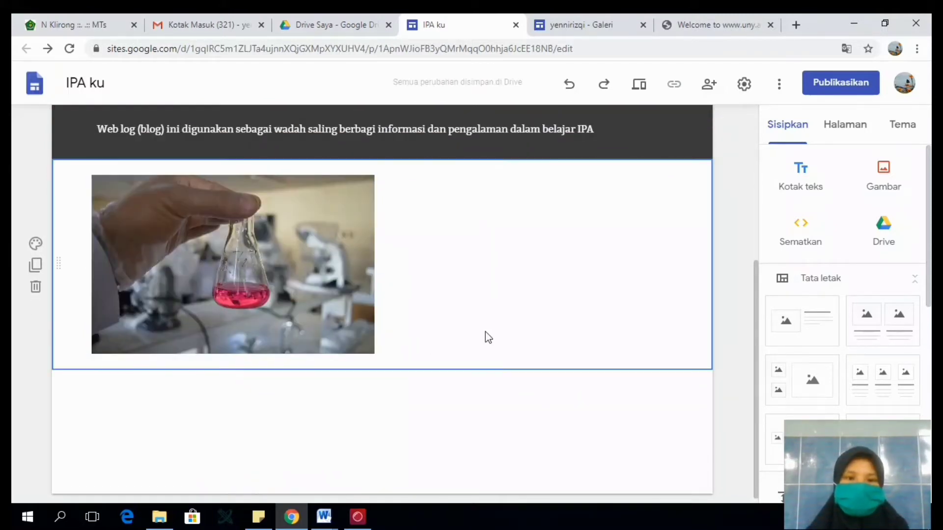
left_click_drag(754, 350, 745, 308)
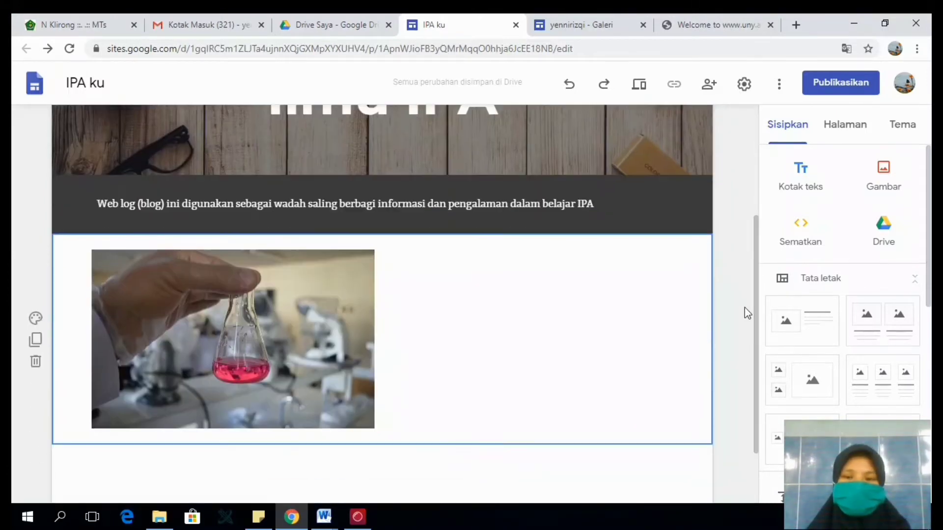
left_click(799, 230)
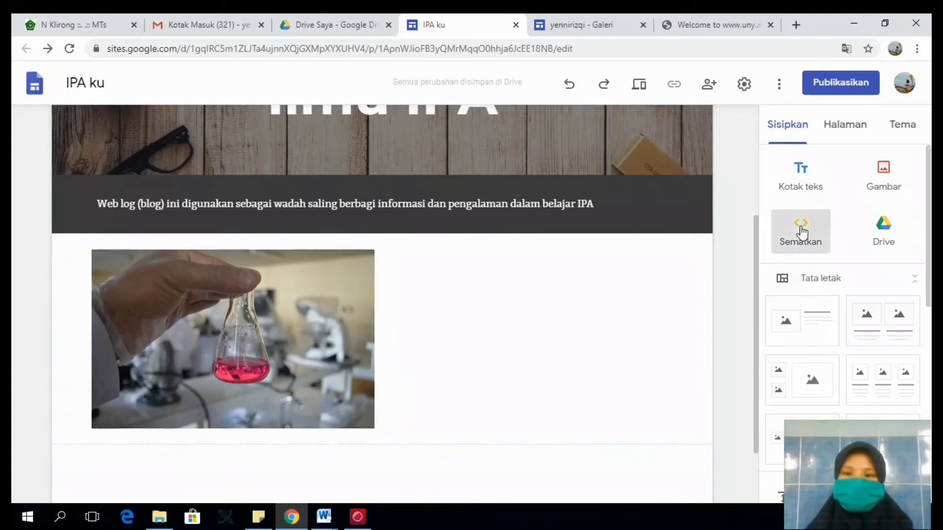
left_click(431, 252)
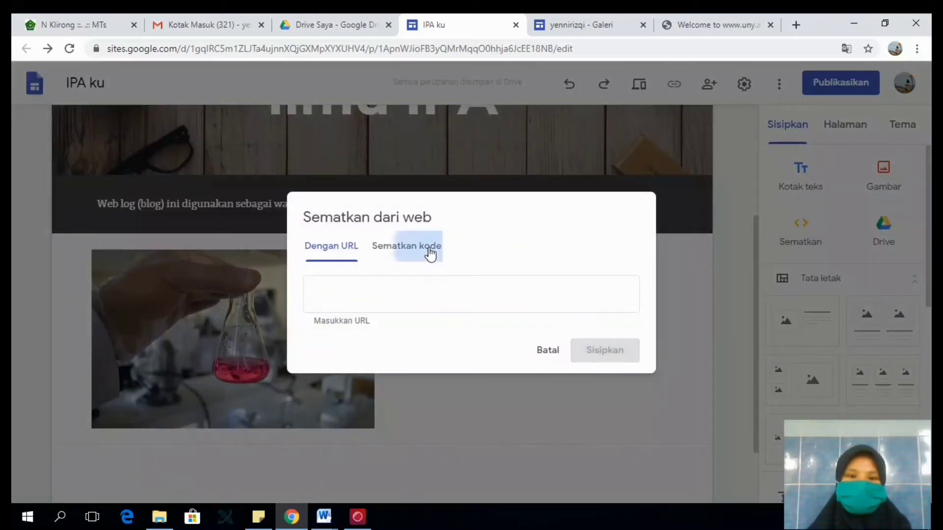
left_click(336, 239)
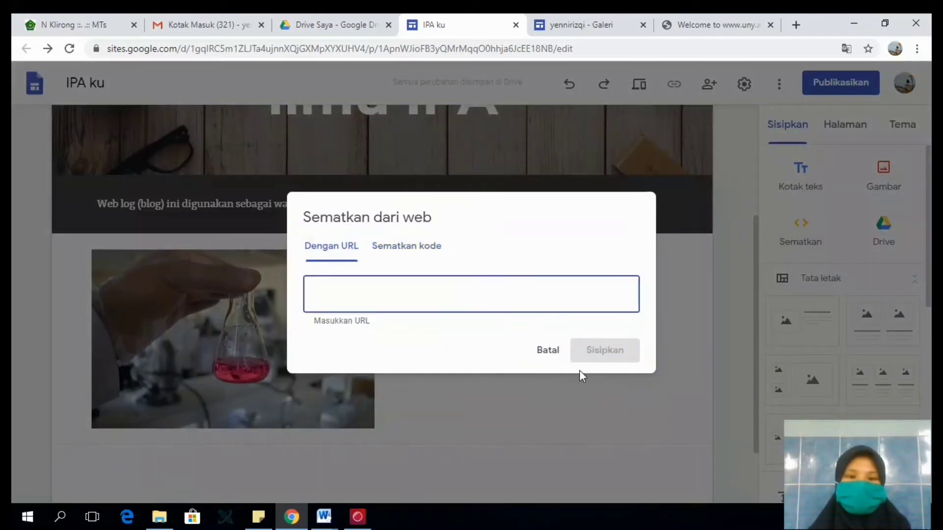
left_click(545, 369)
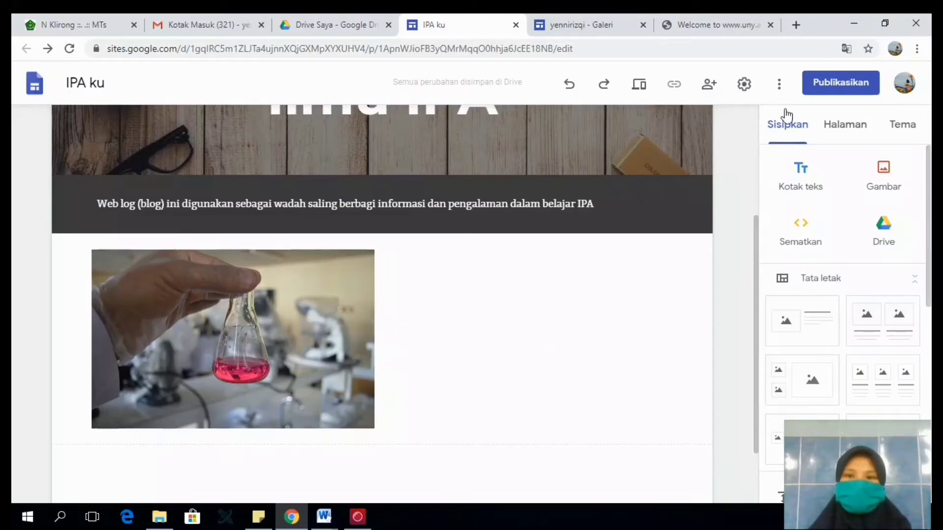
- Add a new page named "Biologi" to the site
left_click(855, 131)
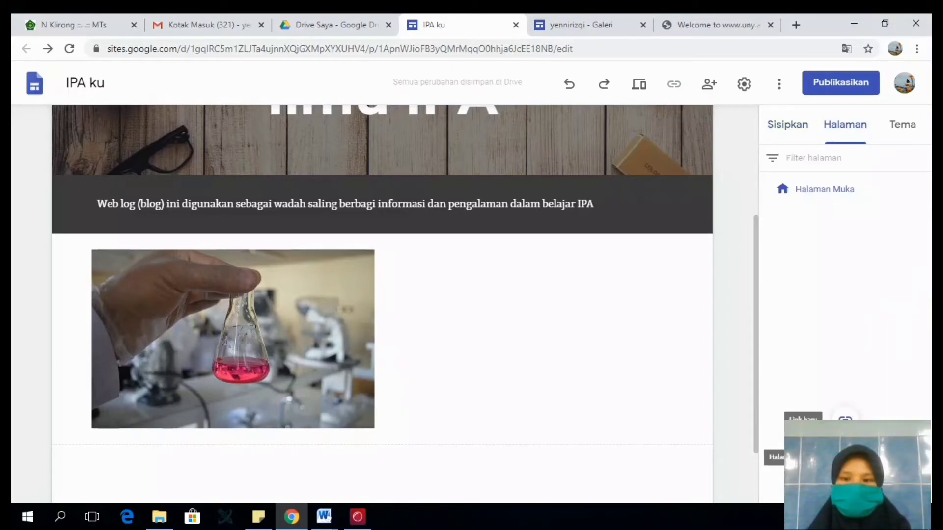
left_click(845, 458)
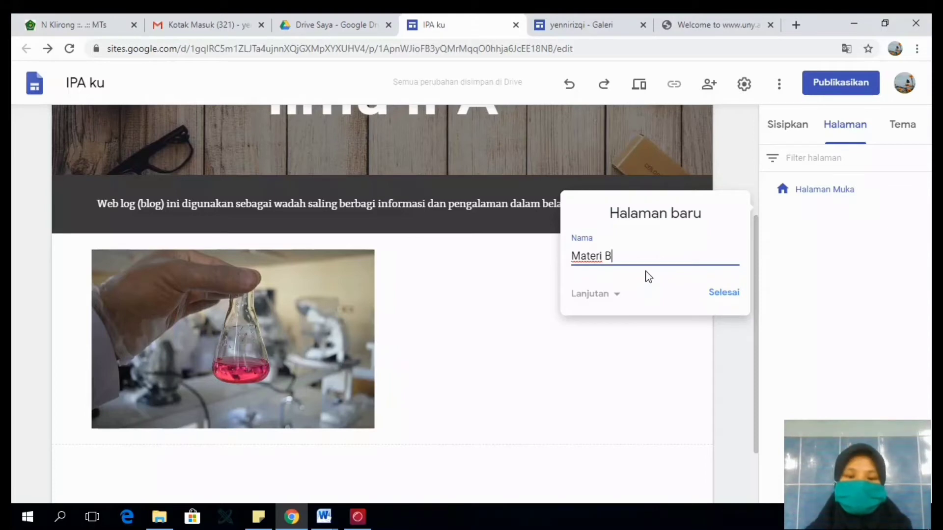
key("BackSpace")
key("BackSpace")
key("BackSpace")
key("BackSpace")
key("BackSpace")
key("BackSpace")
type("Biolo")
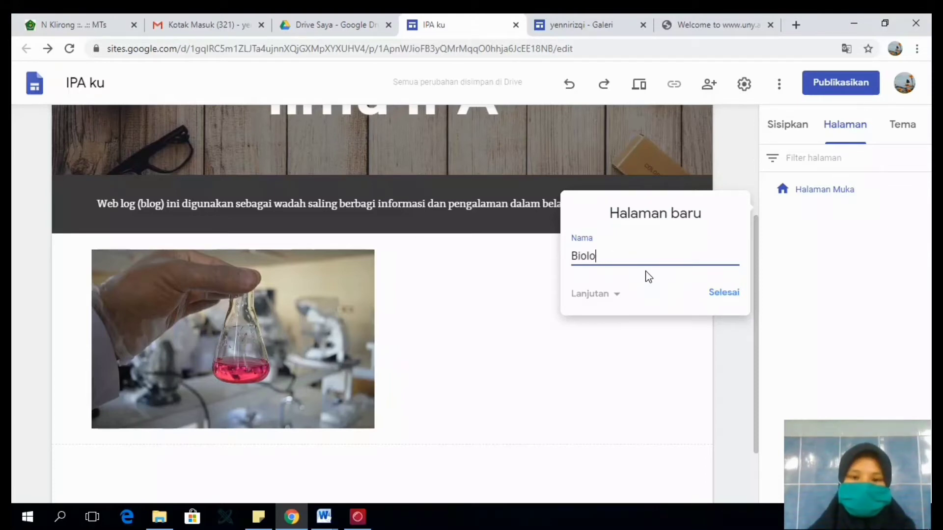
type("gi")
left_click(717, 300)
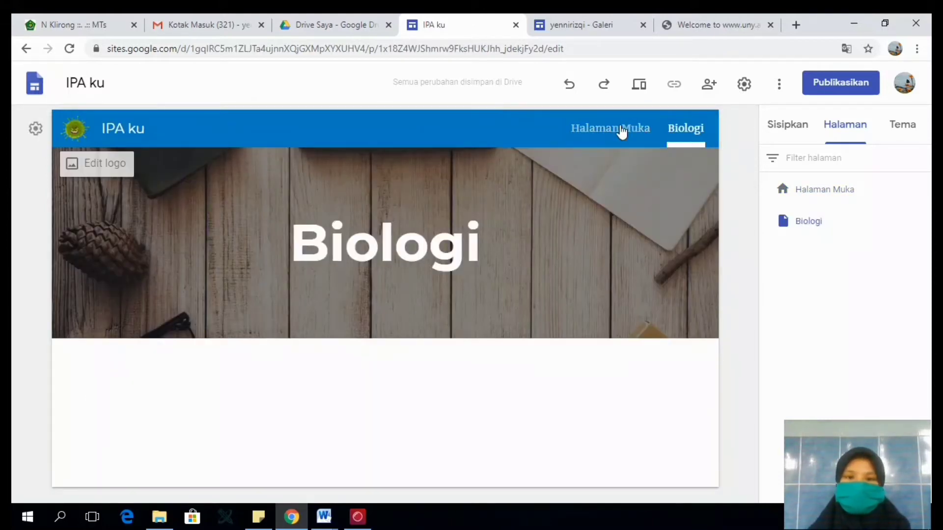
- View the Halaman Muka page of the site and return to the Biologi page
left_click(616, 130)
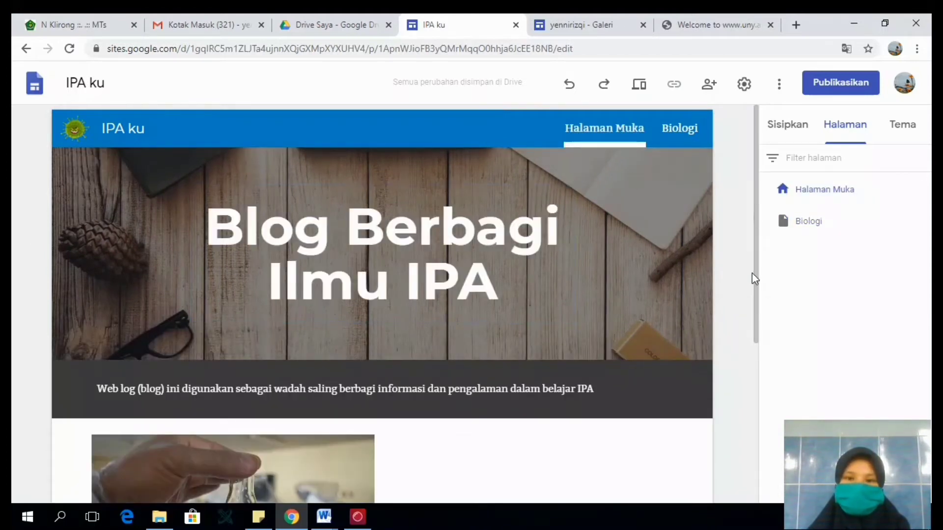
left_click_drag(757, 275, 756, 231)
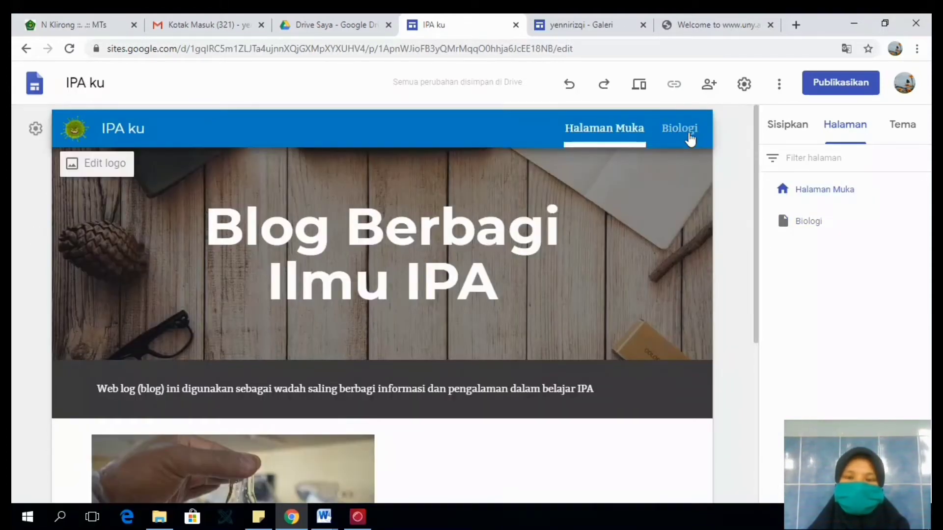
left_click(698, 130)
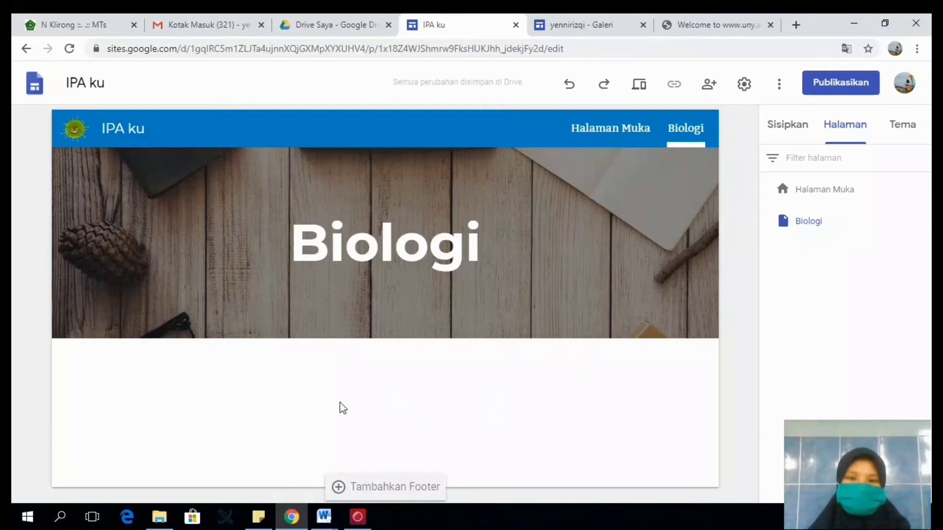
- Add a text box below the Biologi header reading "DESKRIPSI" and give it the large Judul style
left_click(811, 132)
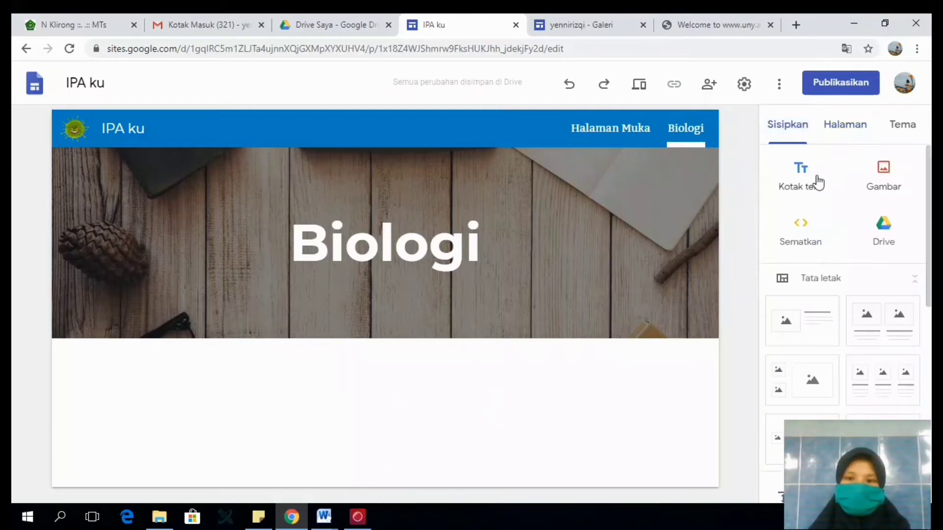
left_click(812, 183)
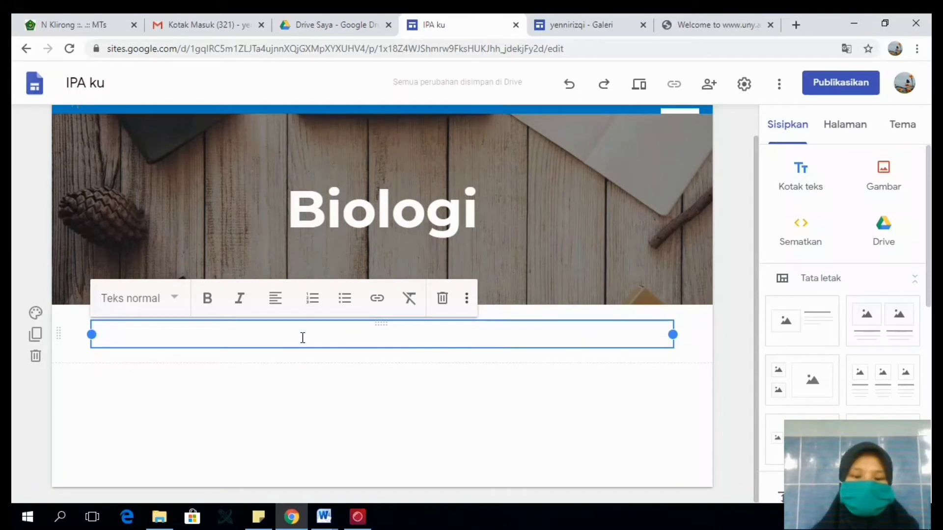
type("Bi")
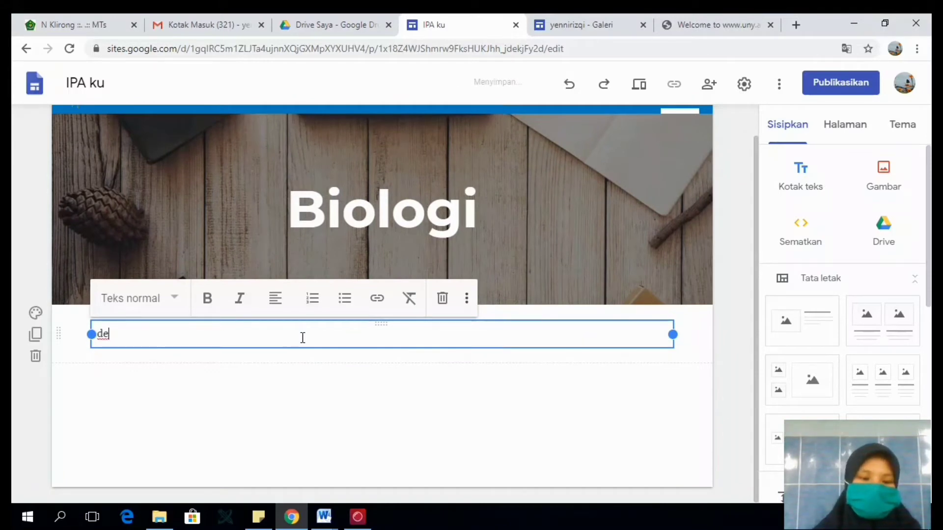
type("SKRIPS")
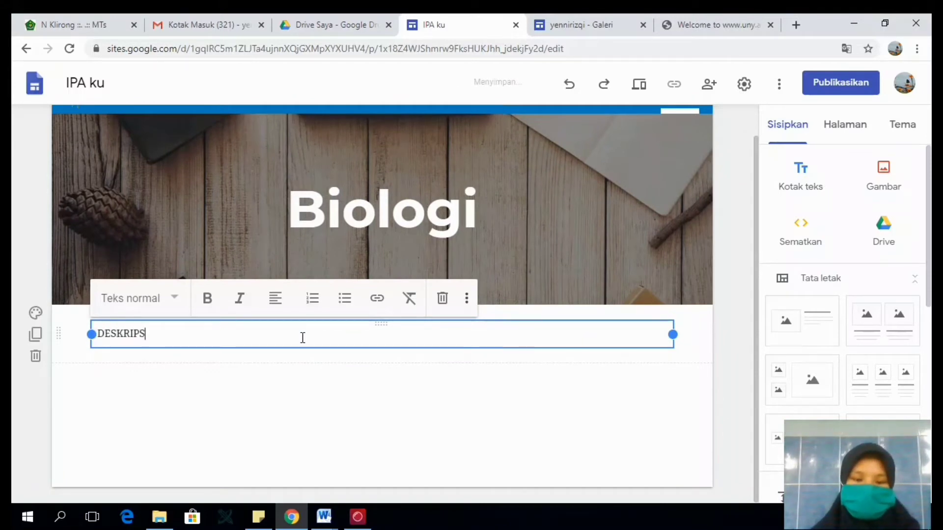
type("I")
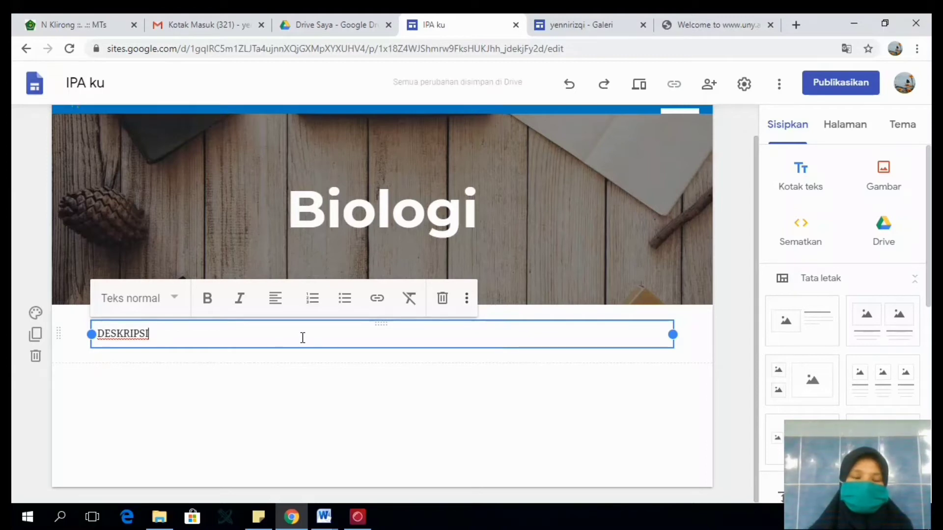
left_click(183, 299)
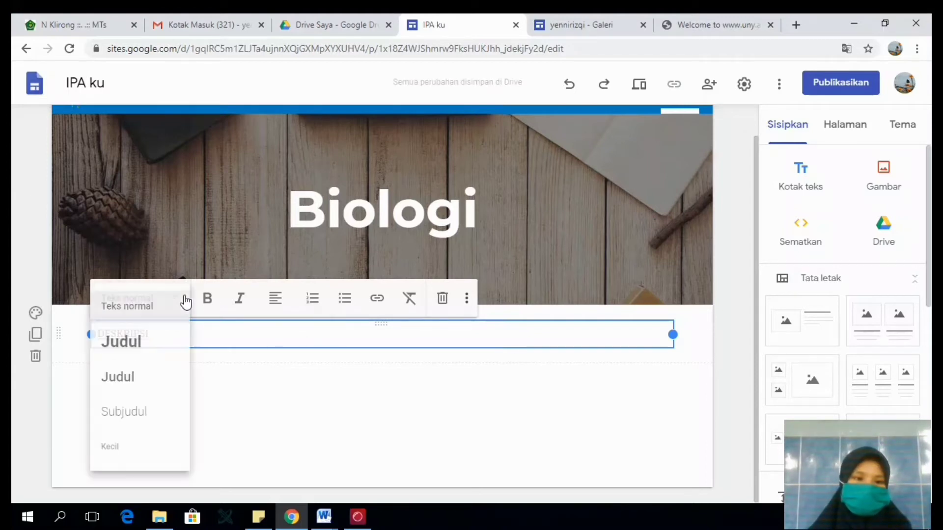
left_click(156, 343)
- Add a text box below the DESKRIPSI heading reading "Biologi berasal dari kata Bios", with "Bios" in italics
double_click(244, 435)
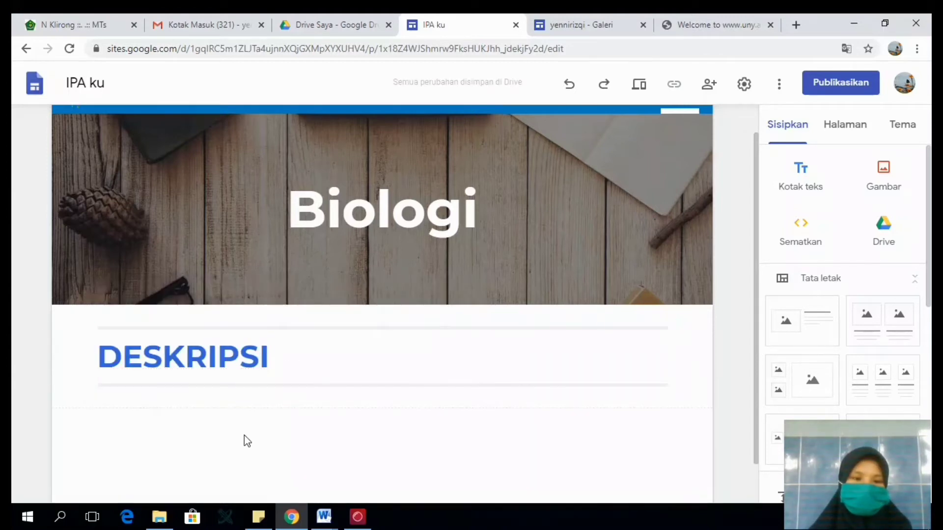
left_click(244, 435)
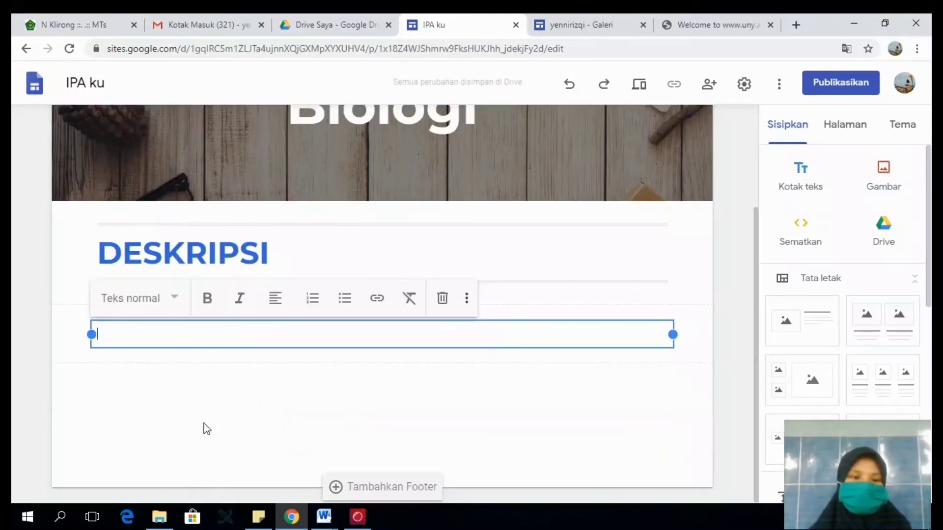
type("bIOLOGI")
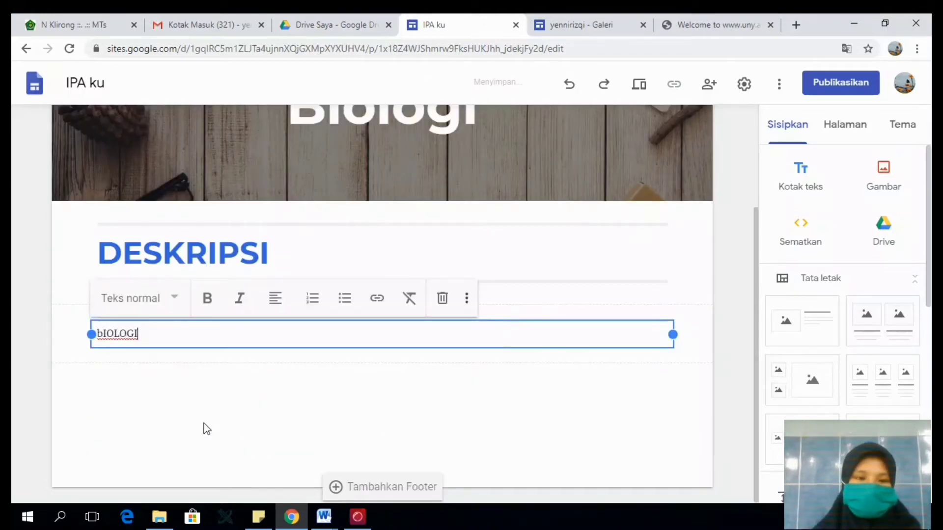
key("BackSpace")
key("BackSpace")
key("BackSpace")
key("BackSpace")
key("BackSpace")
key("BackSpace")
key("BackSpace")
type("Biologi ")
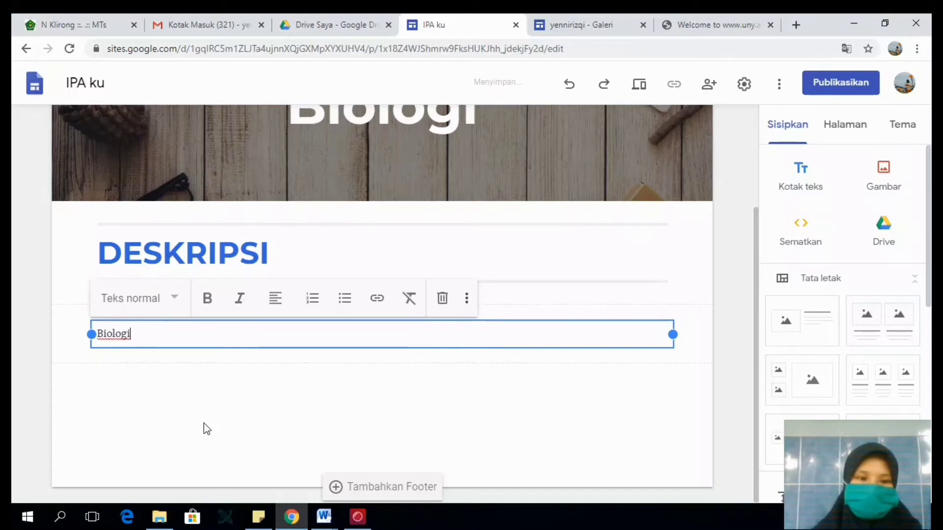
type("berasal dari kata Bios")
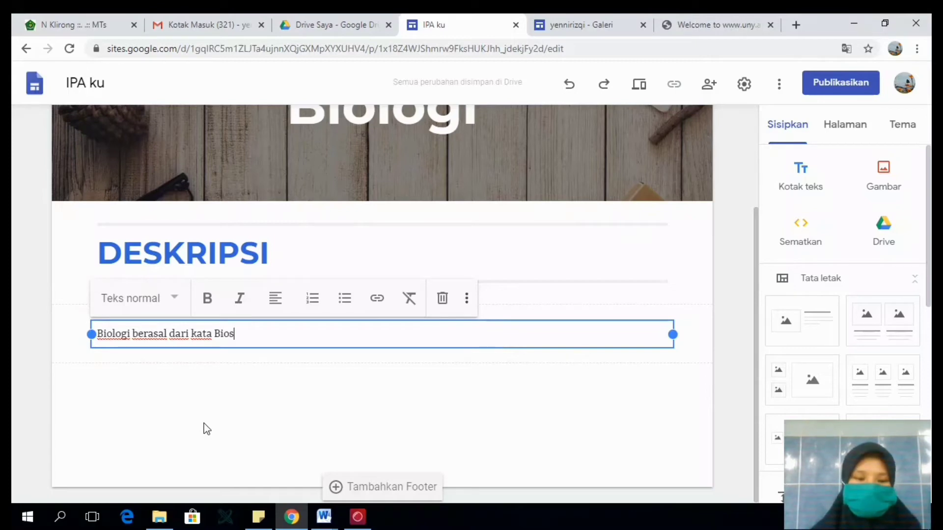
left_click(240, 298)
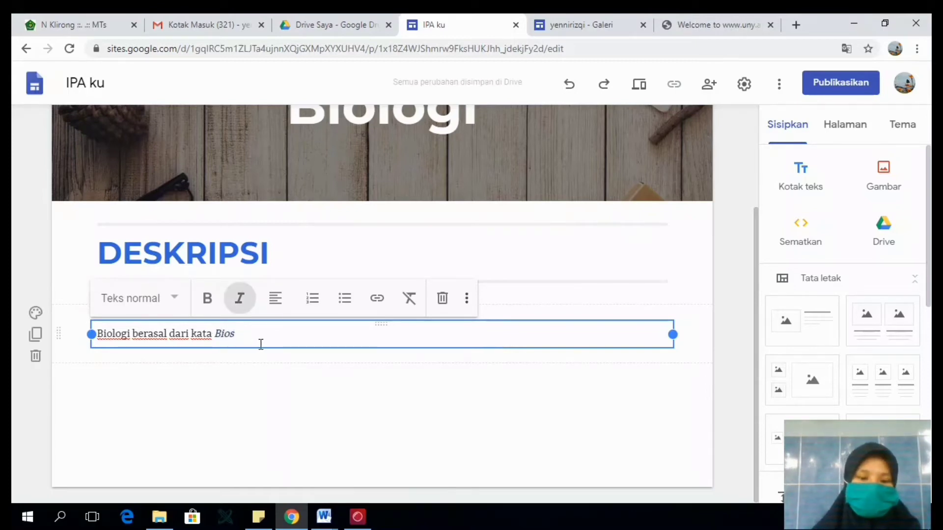
- Continue the sentence with "dan Logos", keeping "dan" upright and setting "Logos" in italics
type("da")
key("BackSpace")
key("BackSpace")
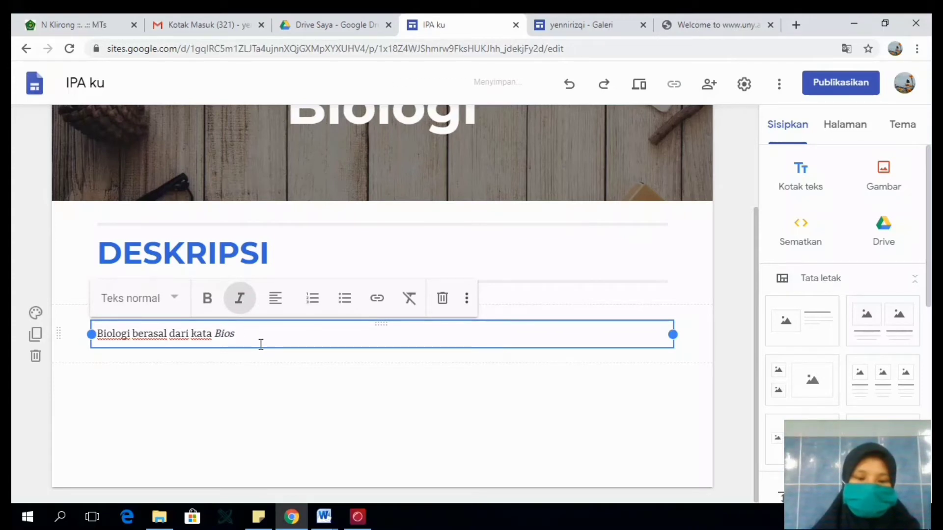
key("ctrl+i")
type("dan ")
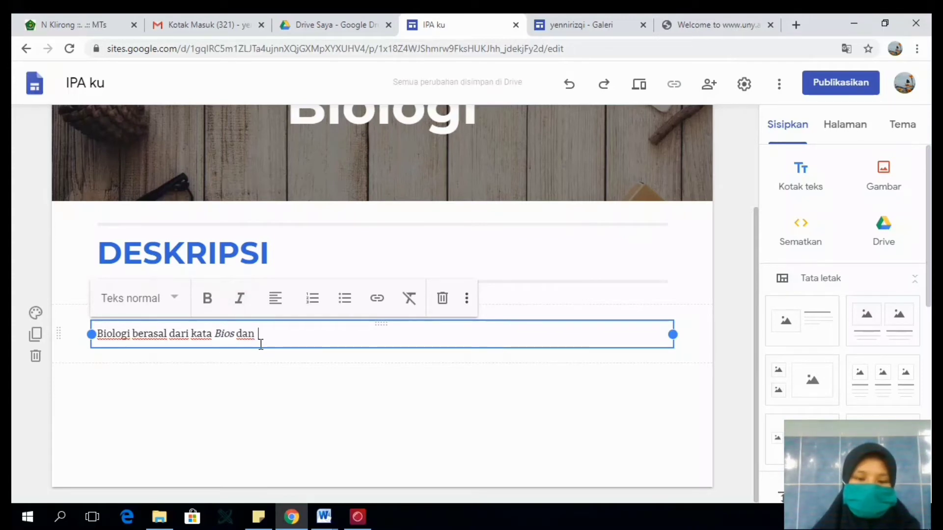
type("Logos")
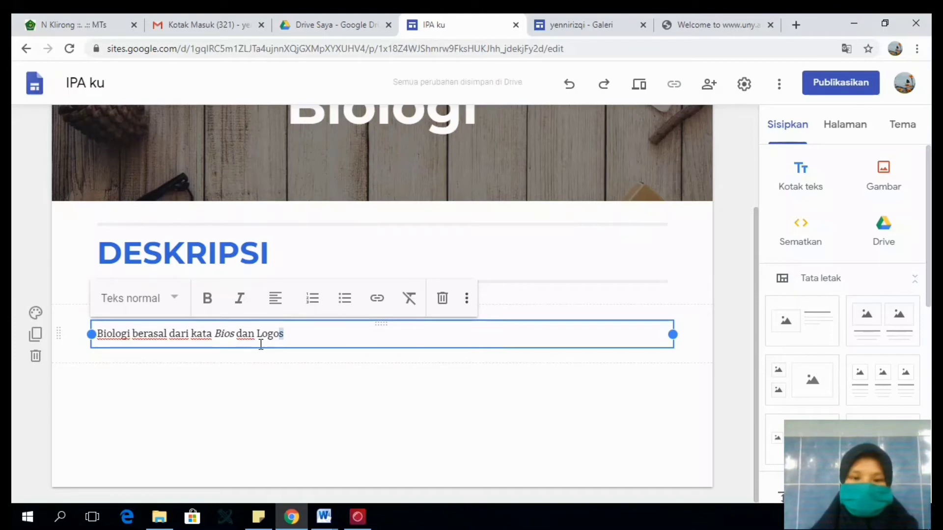
key("shift+Left")
key("shift+Left")
key("shift+Left")
key("shift+Left")
key("shift+Left")
key("ctrl+i")
- Replace the word "kata" in the sentence with "bahasa Latin"
key("Left")
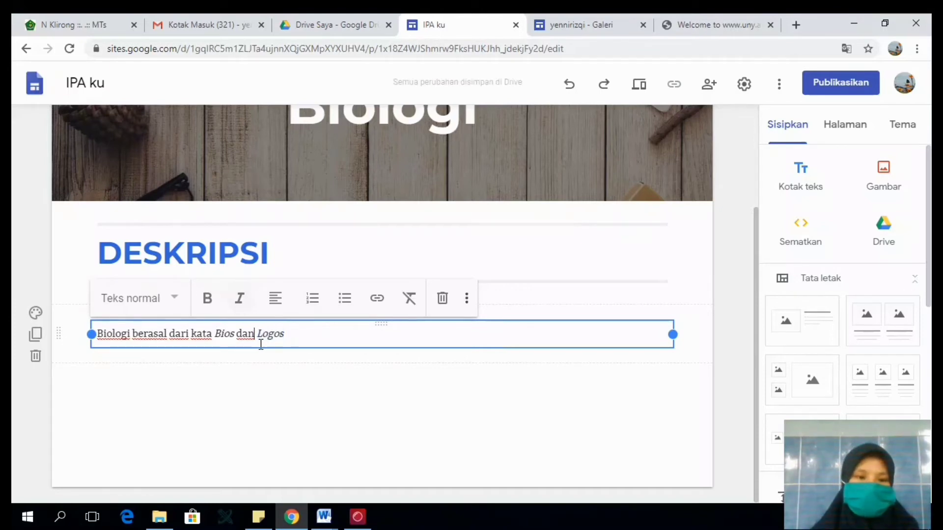
type("bahasa lat")
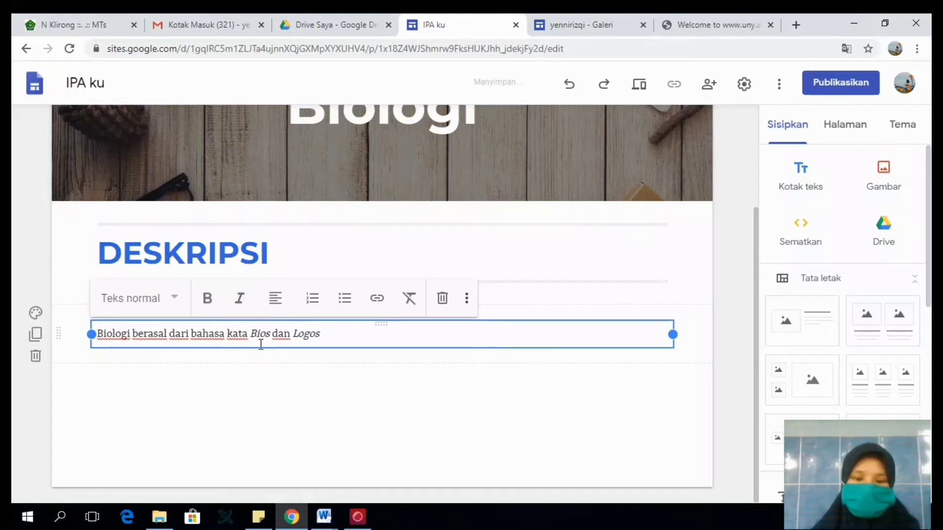
key("BackSpace")
key("BackSpace")
key("BackSpace")
type("Latin")
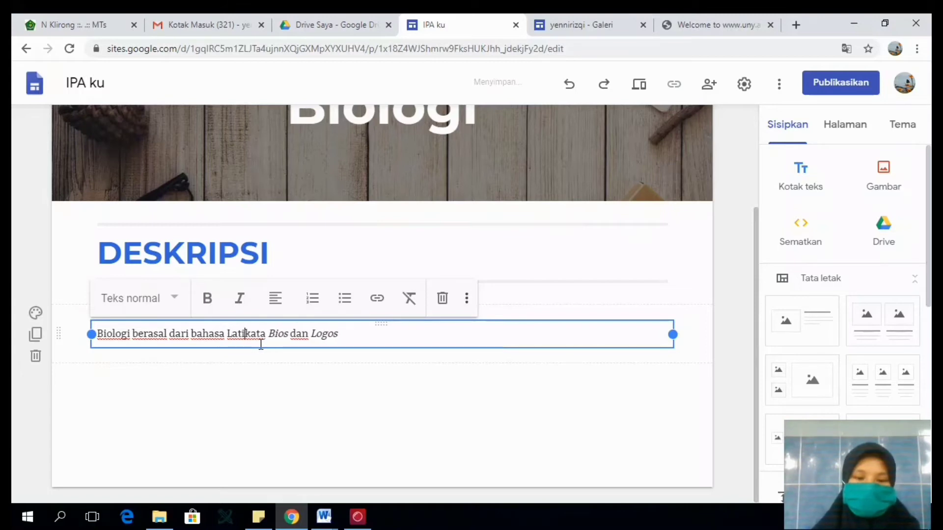
key("Delete")
key("Delete")
key("Delete")
key("Delete")
key("Delete")
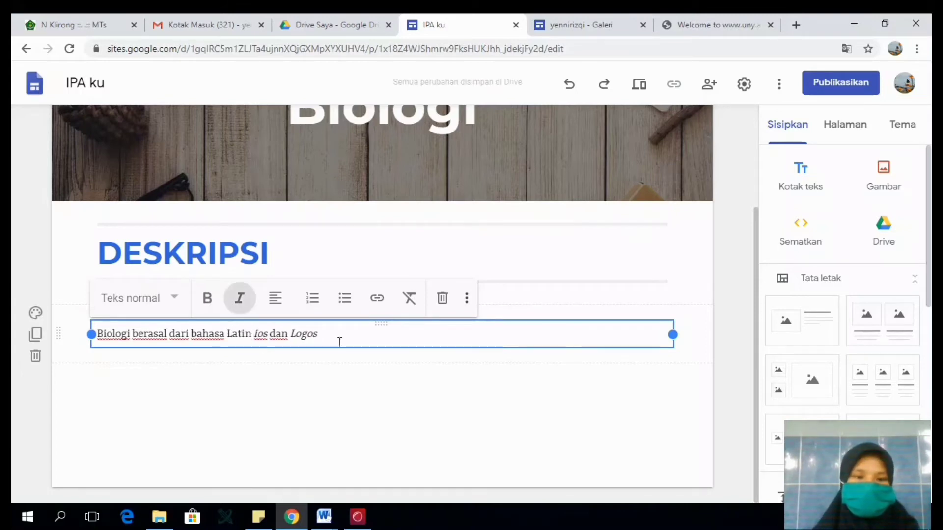
- Continue the description with ". Bios artinya makhluk hidup", setting "Bios" in italics and the words after it upright
key("End")
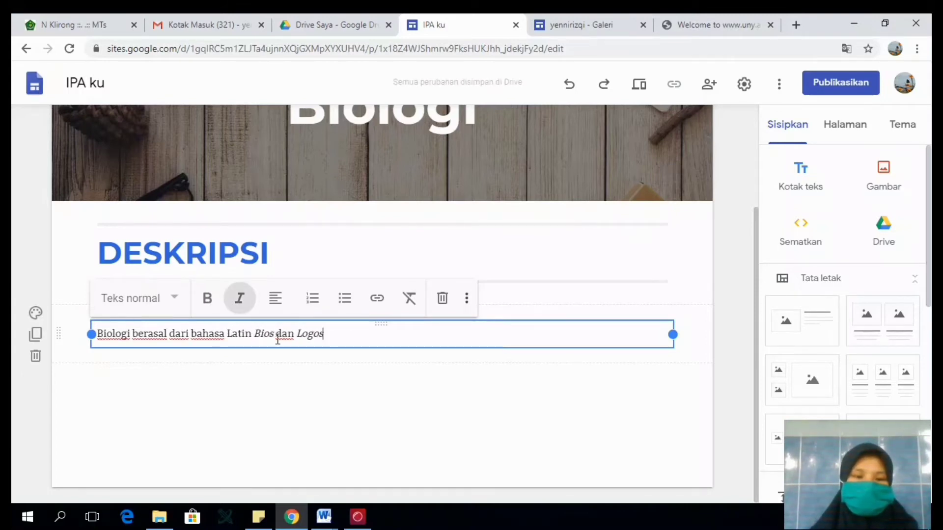
type(". Bio")
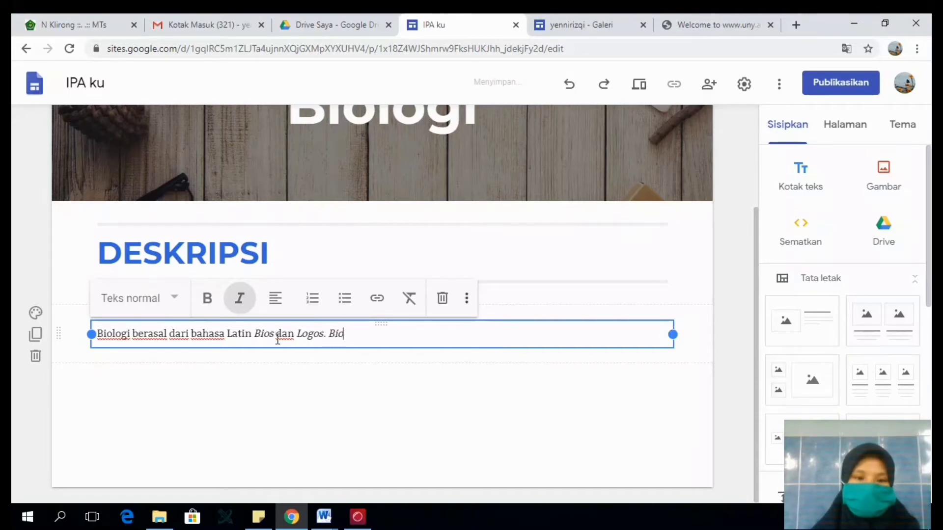
type("s")
key("ctrl+i")
type("art")
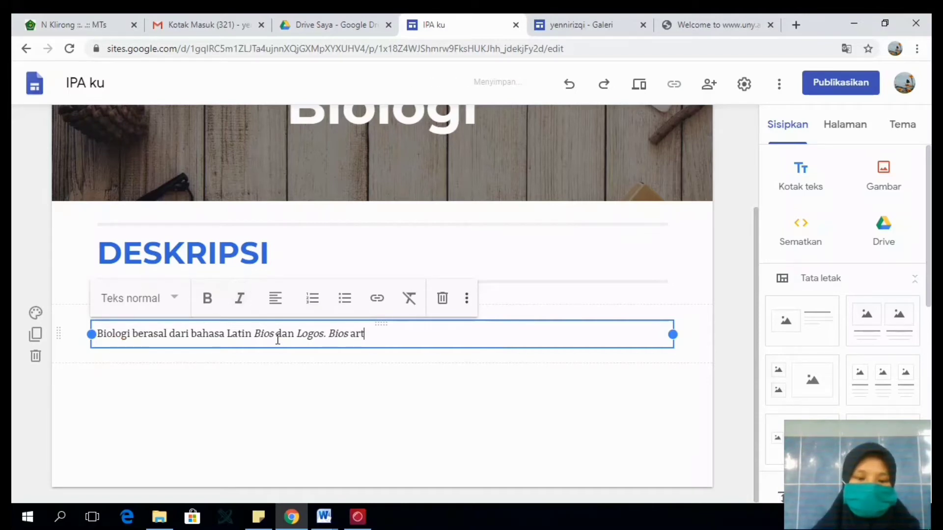
type("inya makhluk hidup")
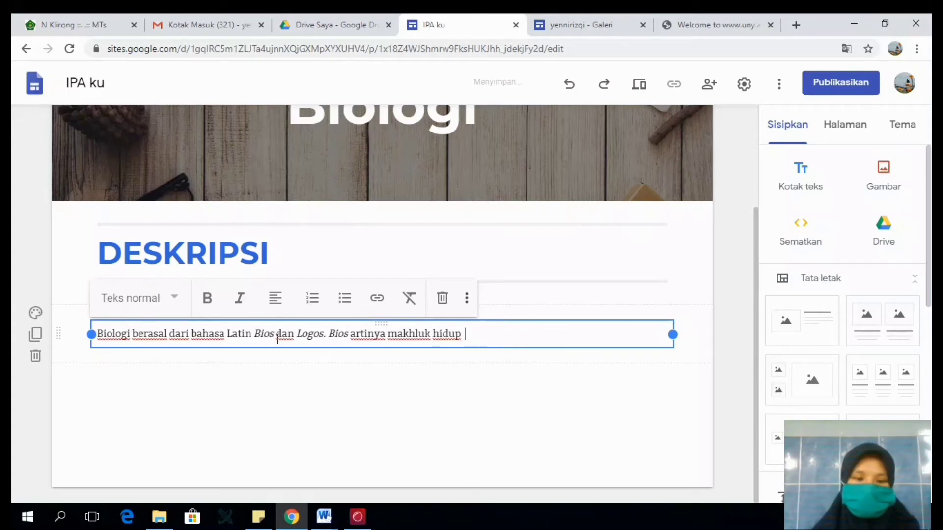
type(" sedangkan")
type(" Logos")
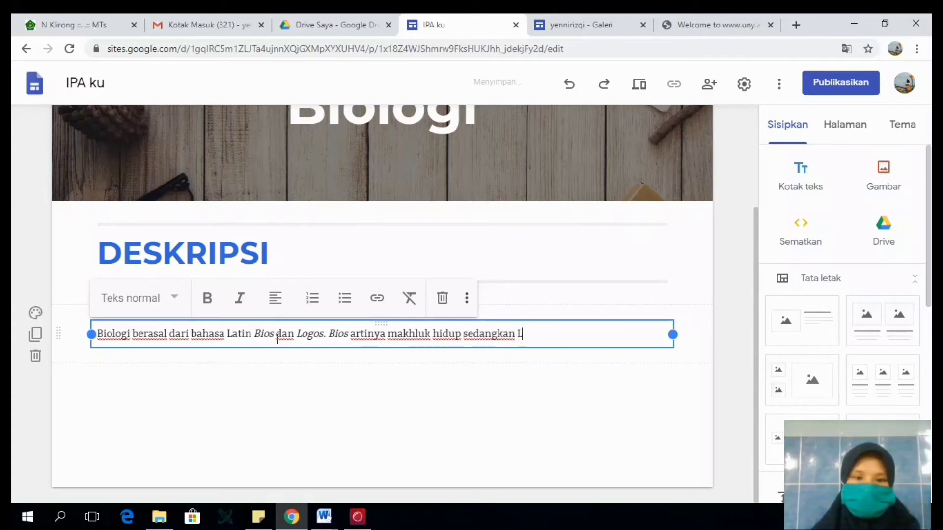
- Extend the sentence with "sedangkan Logos", setting only "Logos" in italics
key("shift+Left")
key("shift+Left")
key("shift+Left")
key("shift+Left")
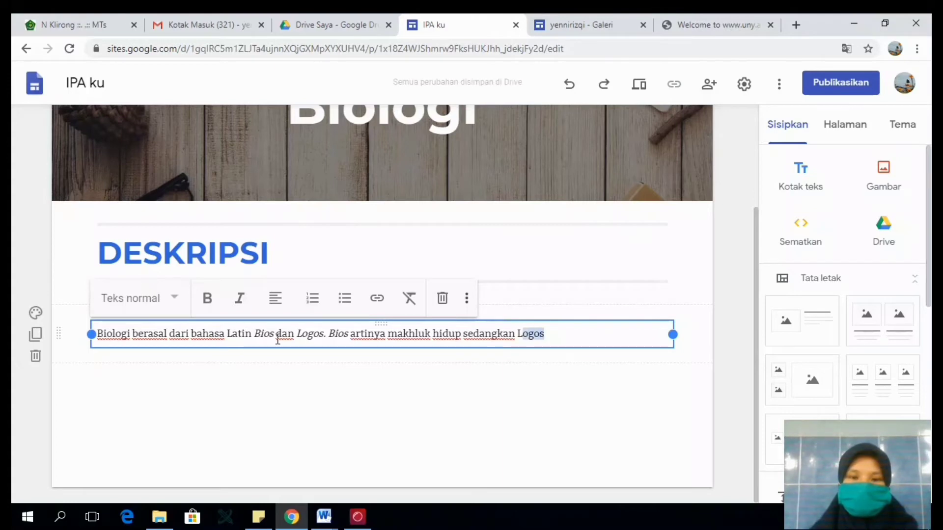
key("ctrl+i")
key("Right")
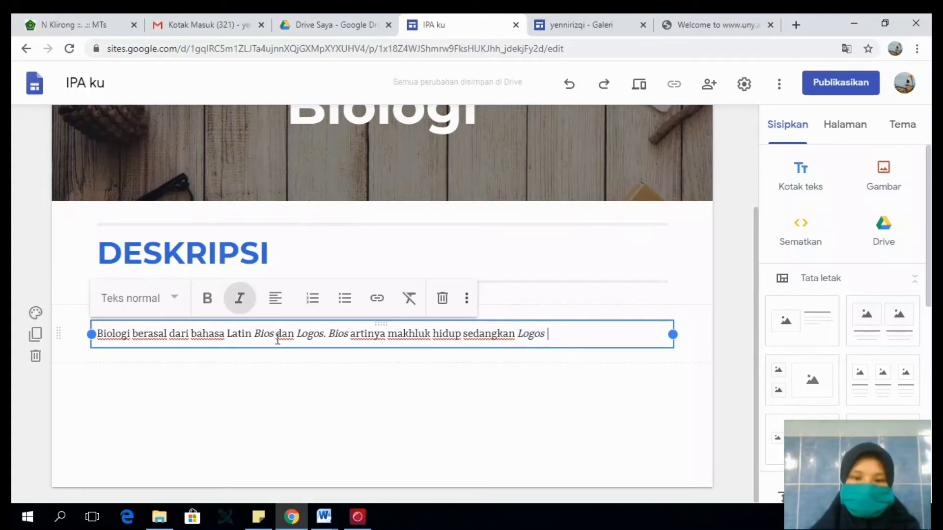
- Finish the description sentence with "artinya ilmu" in upright text
type("arti")
key("BackSpace")
key("BackSpace")
key("BackSpace")
key("BackSpace")
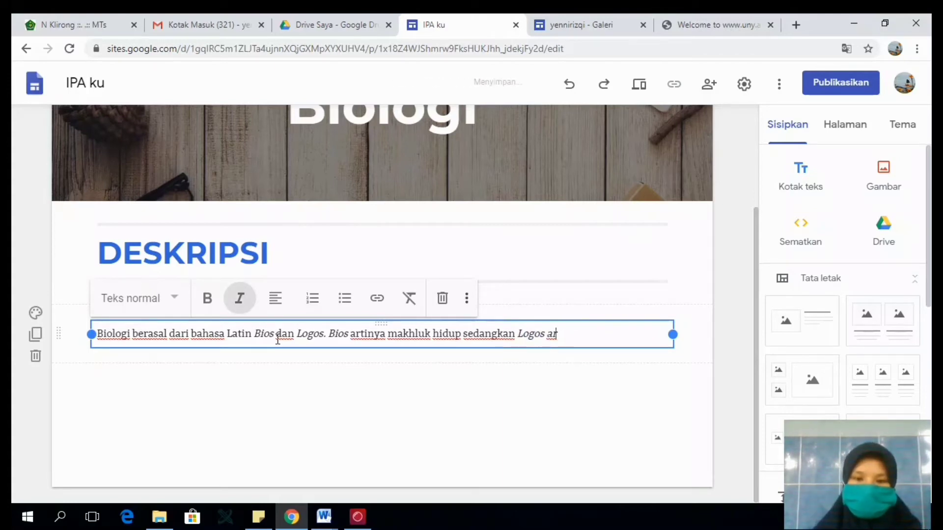
key("ctrl+i")
type("artinya ilmu")
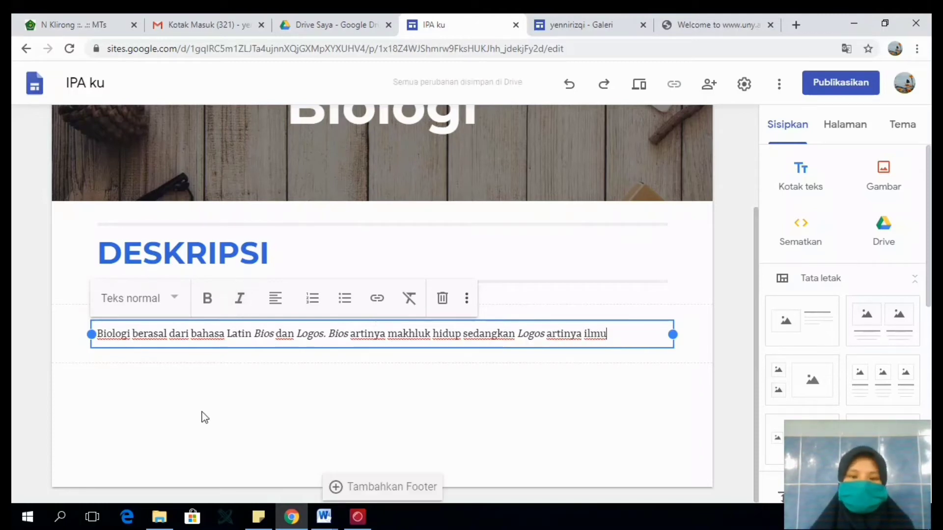
left_click(299, 421)
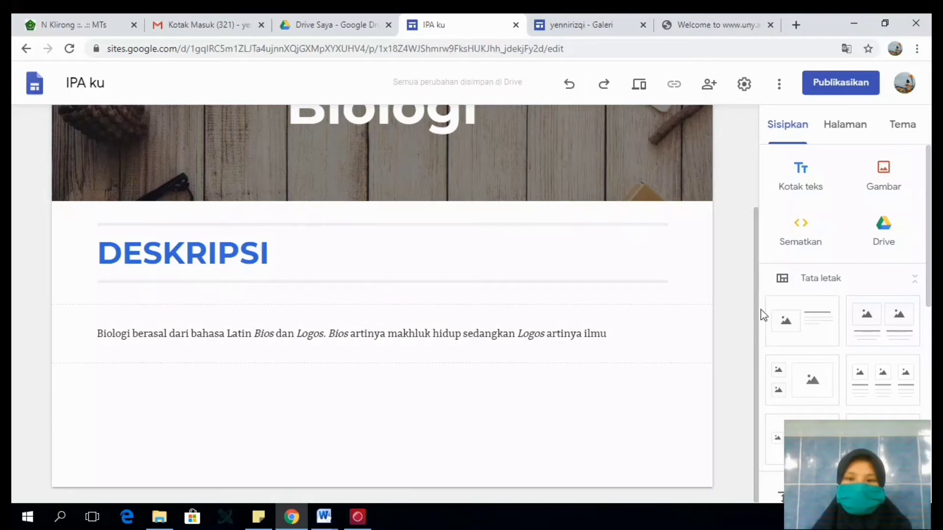
mouse_move(762, 314)
left_mouse_down()
mouse_move(764, 204)
mouse_move(764, 322)
left_mouse_up()
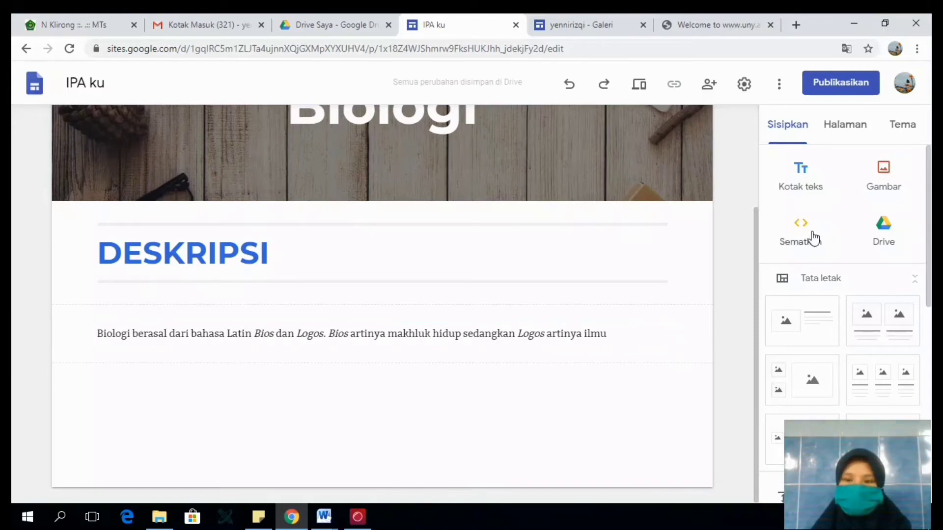
double_click(432, 397)
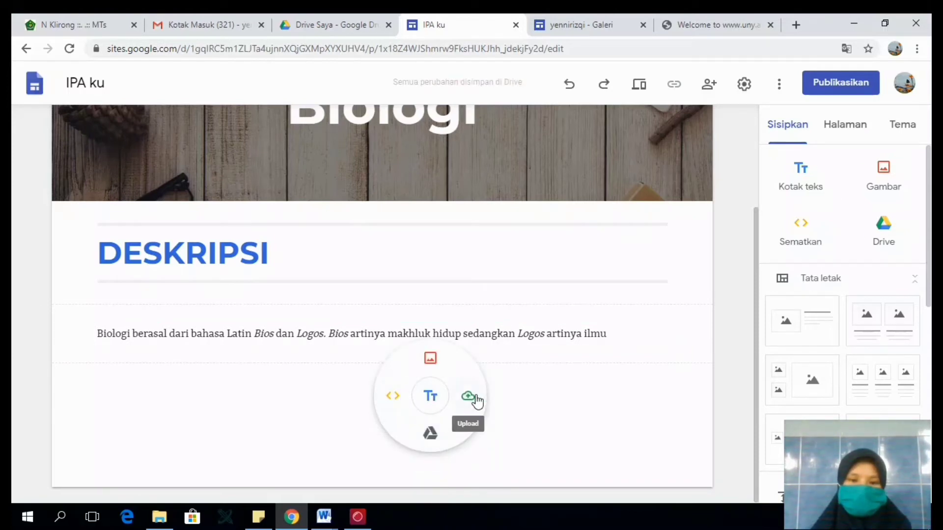
left_click(436, 356)
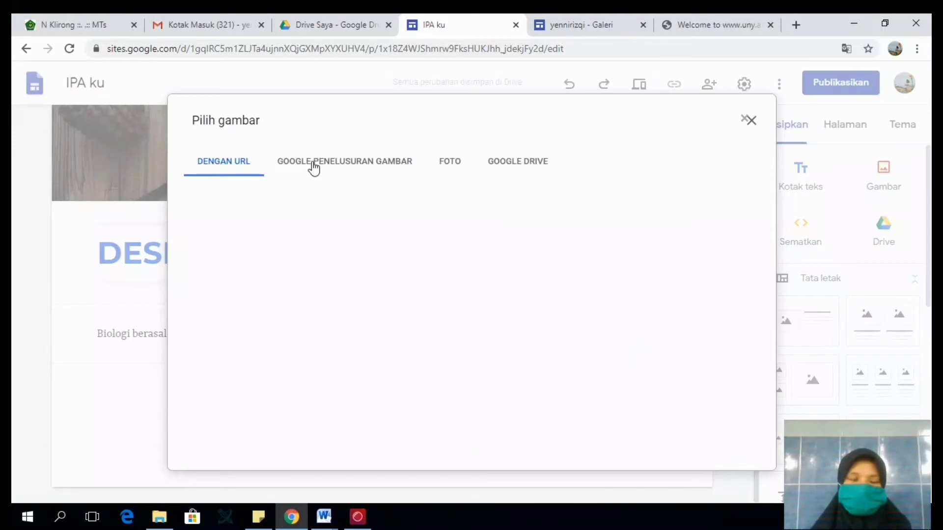
left_click(753, 124)
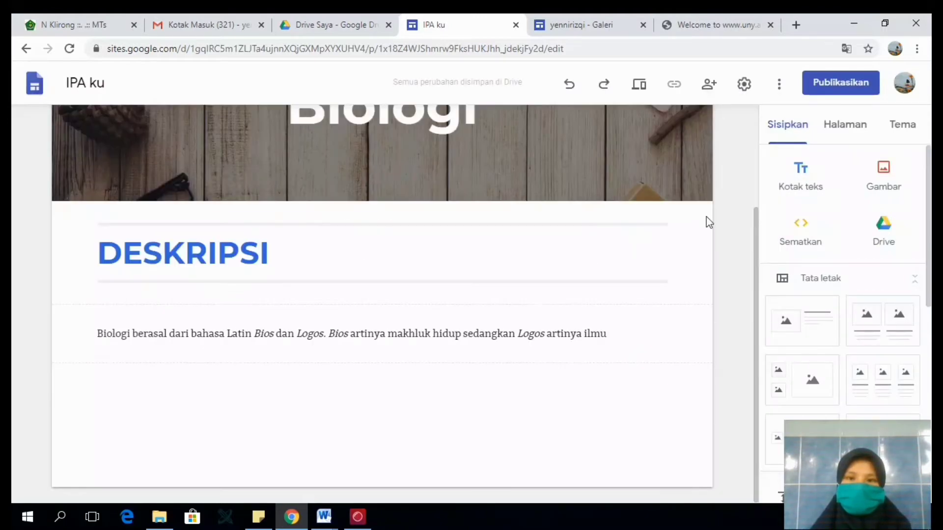
- Start inserting a YouTube video and search for "observasi alam"
left_click_drag(928, 231, 929, 256)
scroll(852, 275, "down", 8)
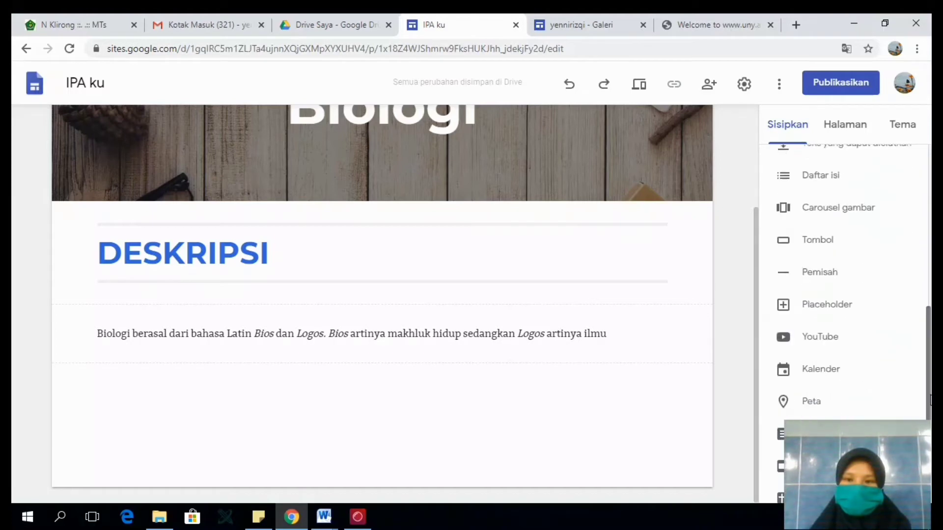
left_click(827, 322)
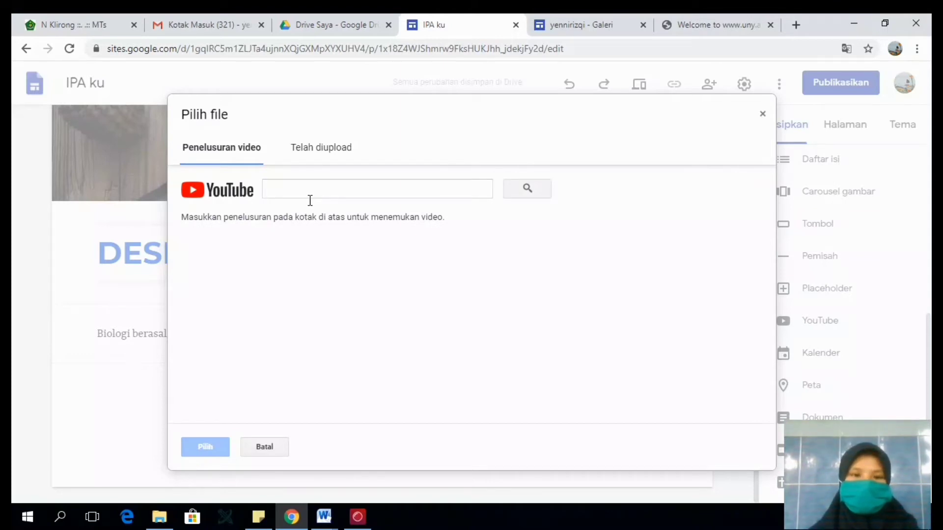
left_click(304, 197)
type("observasi alam")
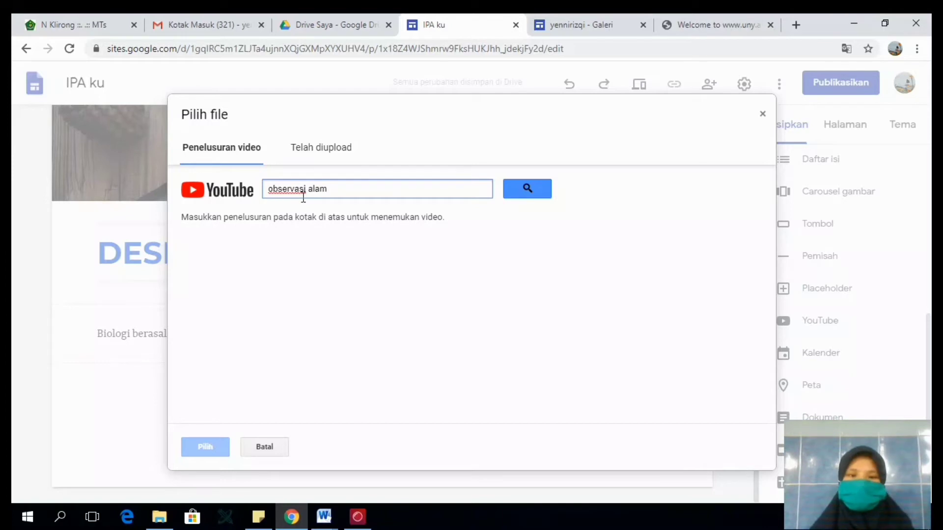
key("Return")
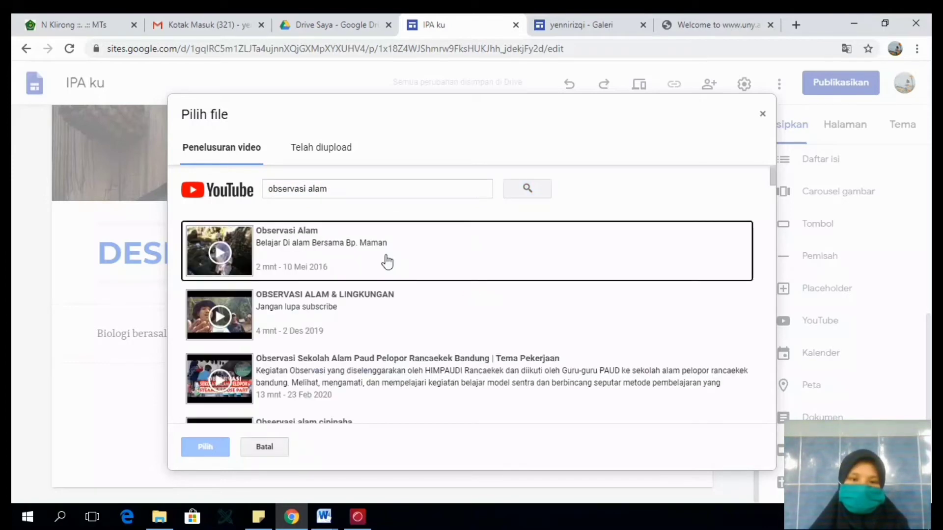
- Insert the videos "OBSERVASI ALAM & LINGKUNGAN" and "Kebun Pangan Selaras Alam | Bumiku Satu" from the search results
left_click(367, 314)
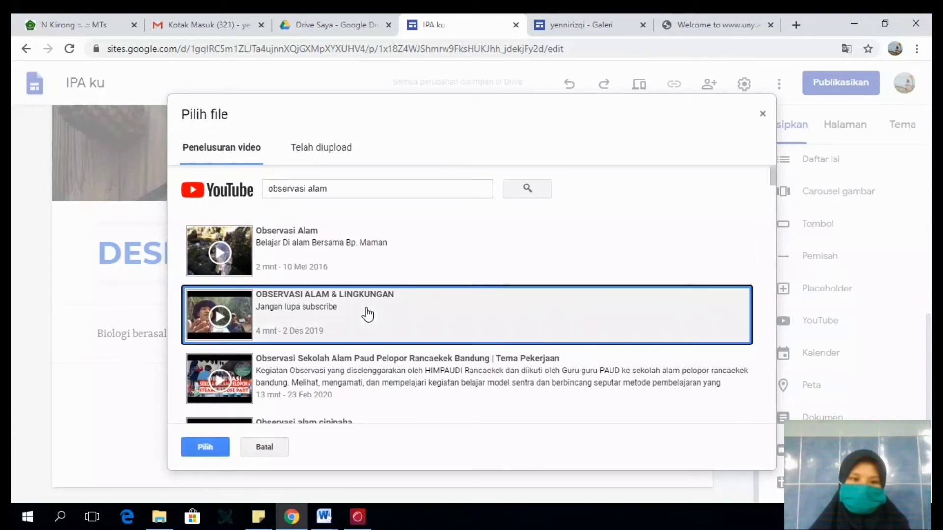
left_click_drag(772, 188, 773, 229)
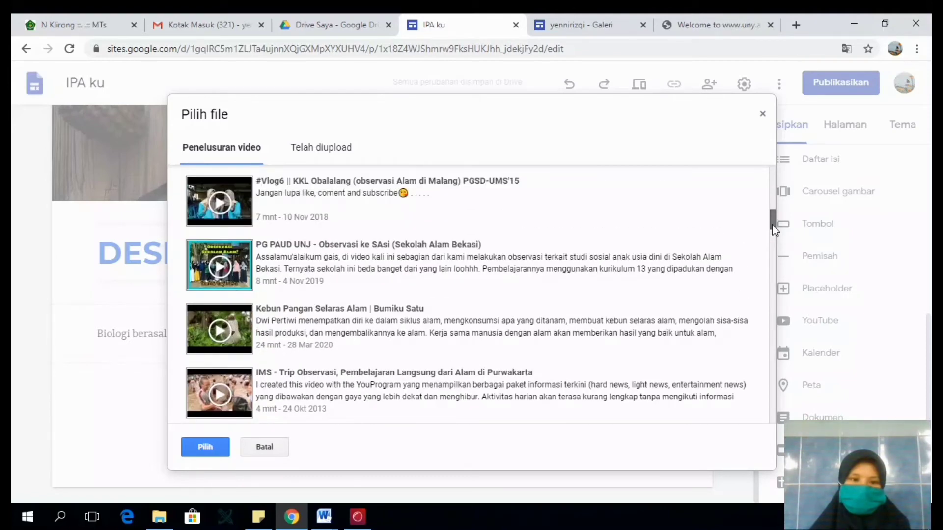
left_click(309, 312)
left_click(205, 445)
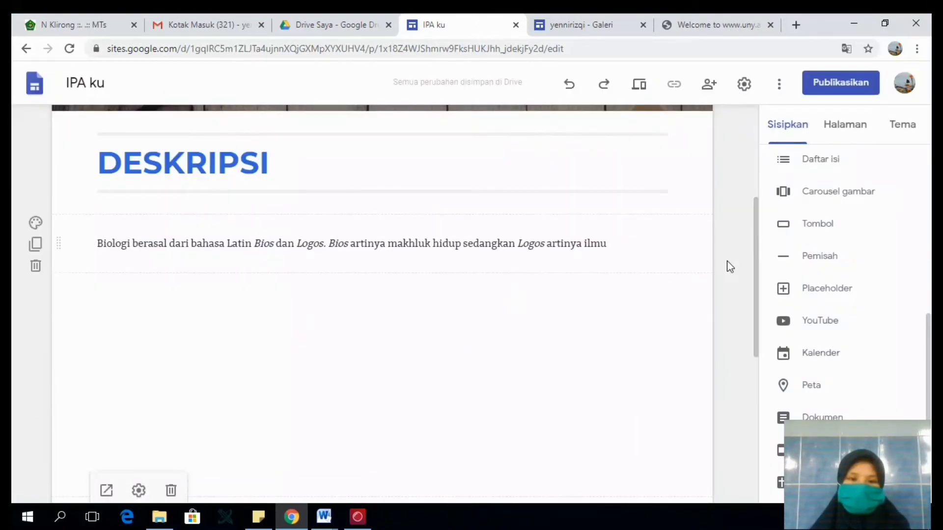
- Delete the section containing the "OBSERVASI ALAM & LINGKUNGAN" video
left_click_drag(755, 258, 750, 315)
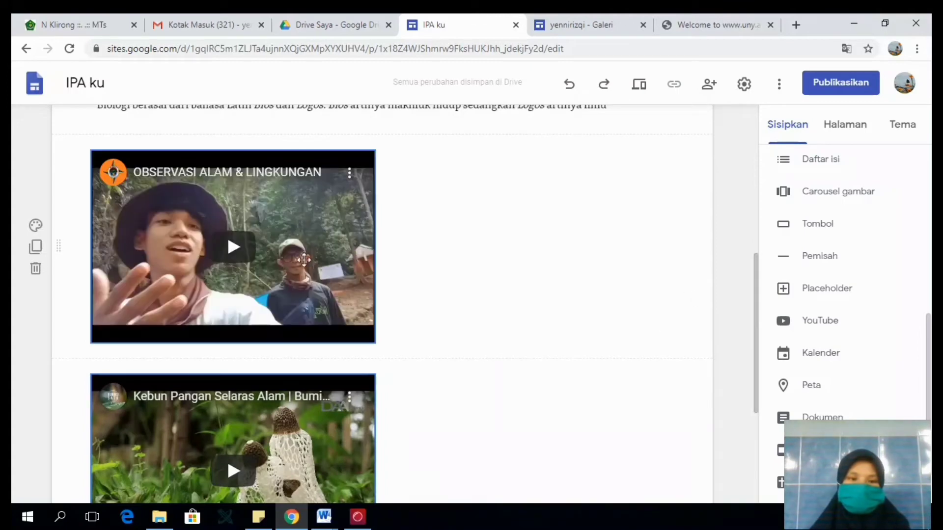
left_click(36, 269)
left_click(547, 316)
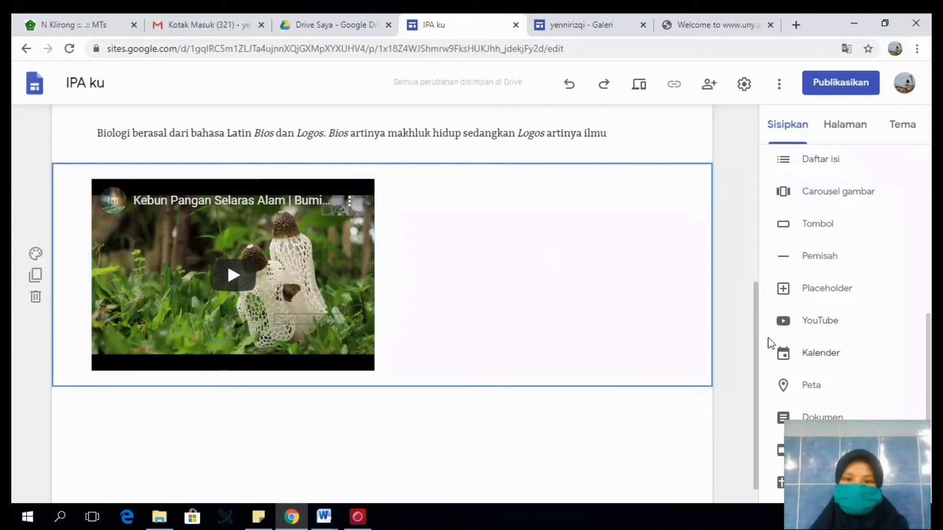
- Start inserting a map and locate "Kebumen, Jawa Tengah, Indonesia" on it
scroll(845, 353, "down", 1)
left_click(820, 332)
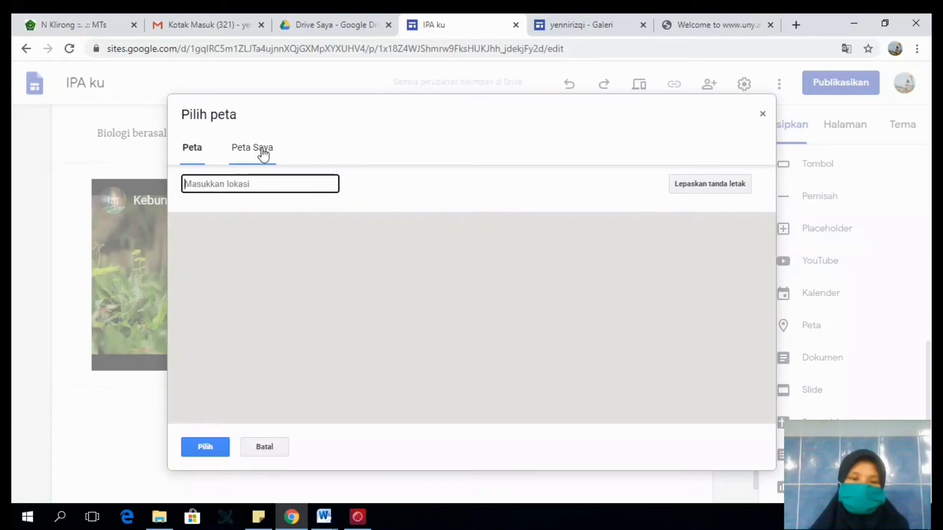
left_click(260, 151)
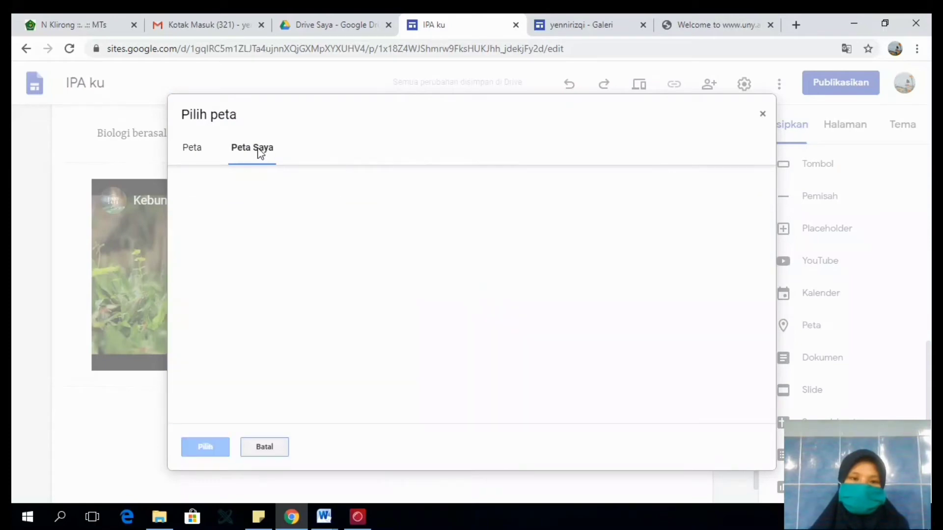
left_click(196, 151)
type("kebumen")
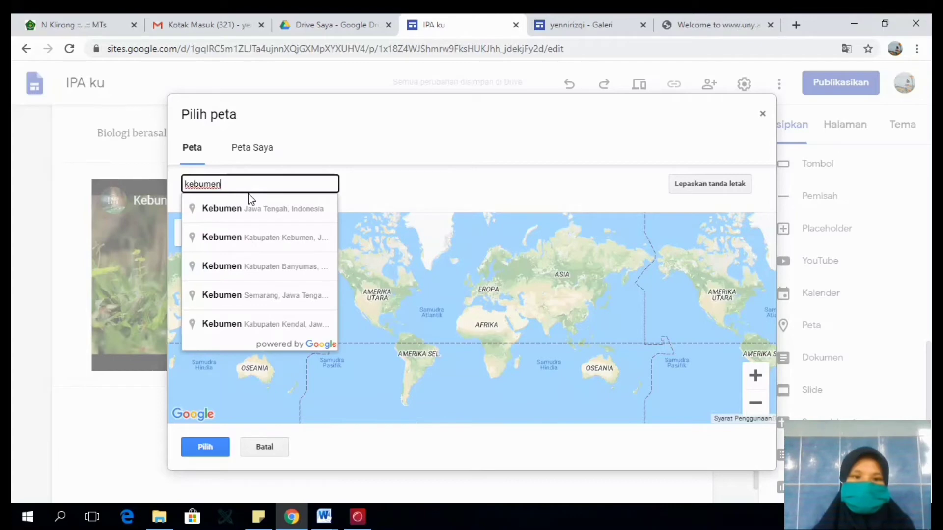
left_click(256, 206)
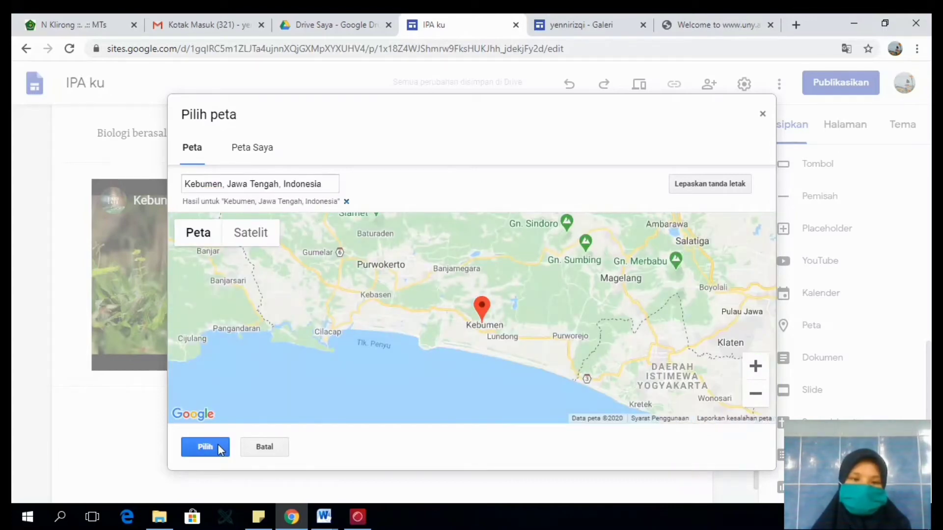
- Change the map location to MTs Negeri 5 Kebumen by searching for "Mts 5", and insert the map
left_click(266, 185)
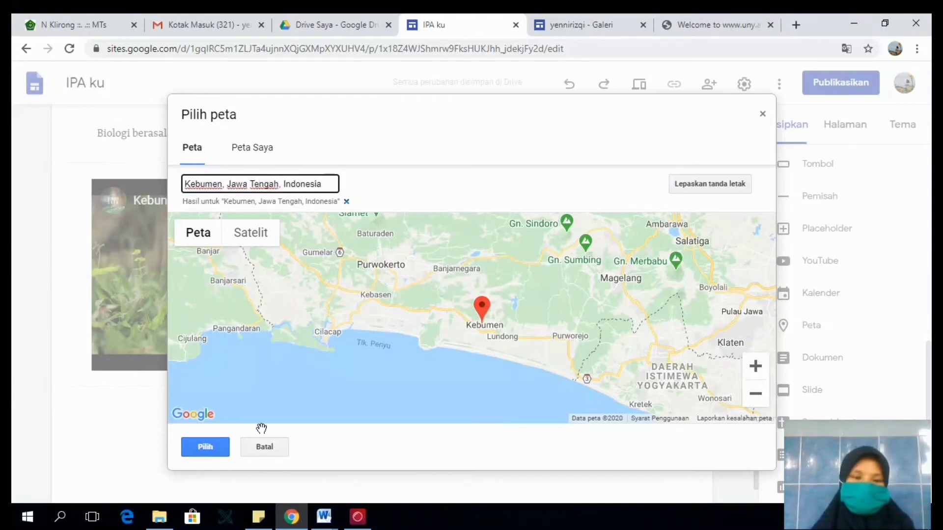
key("ctrl+a")
type("Mts")
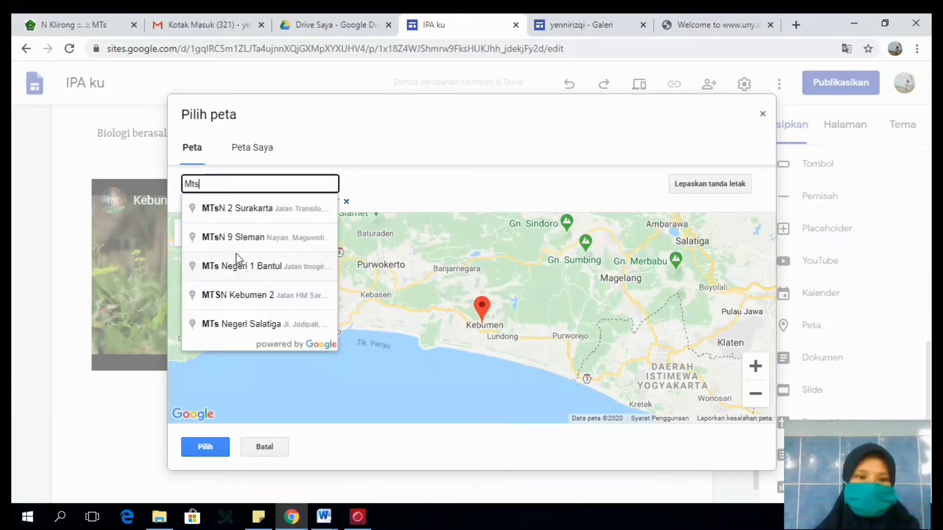
type(" 5")
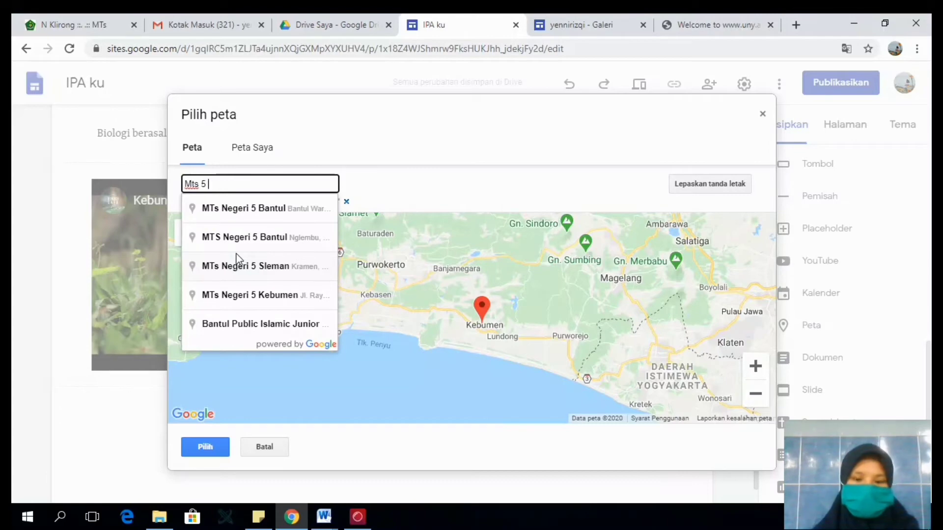
left_click(267, 296)
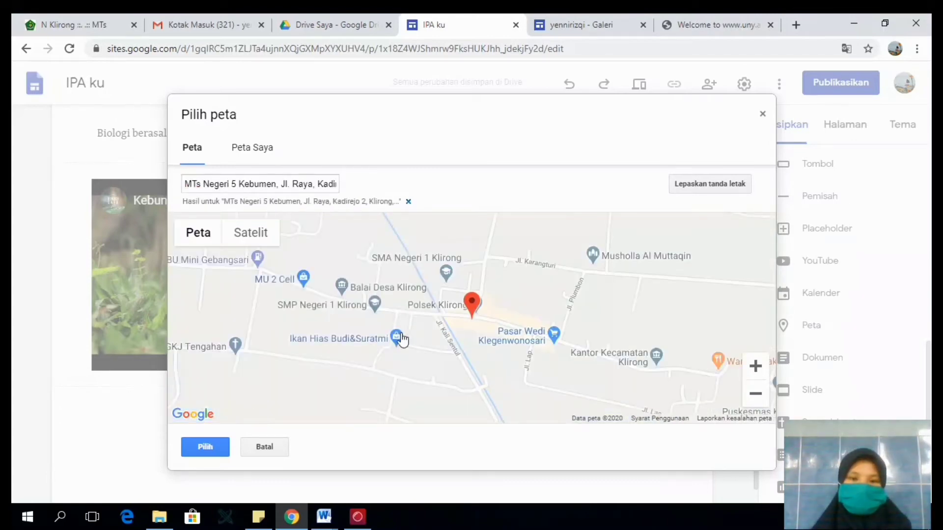
left_click(205, 447)
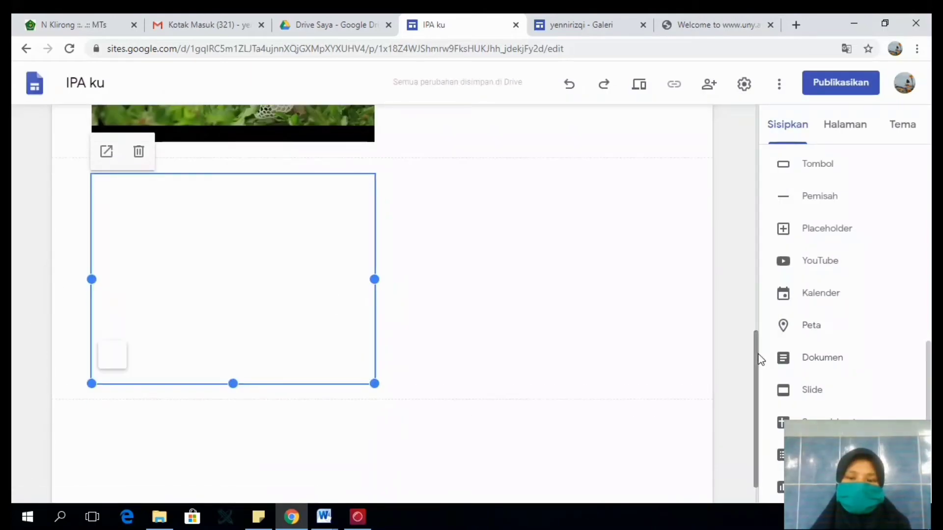
- Move the inserted map into the video's section, to the right of the Kebun Pangan Selaras Alam video
left_click_drag(757, 354, 759, 314)
left_click_drag(271, 355, 543, 174)
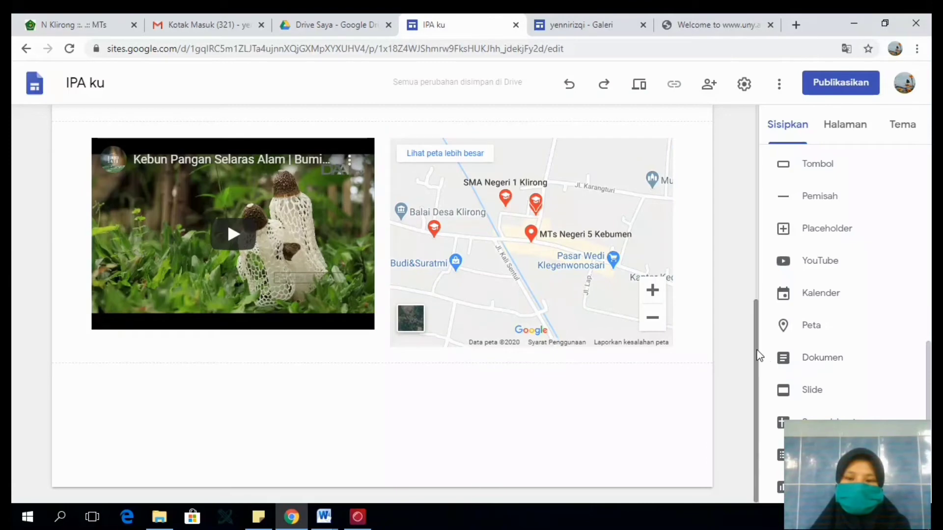
mouse_move(757, 349)
left_mouse_down()
mouse_move(755, 175)
mouse_move(757, 356)
left_mouse_up()
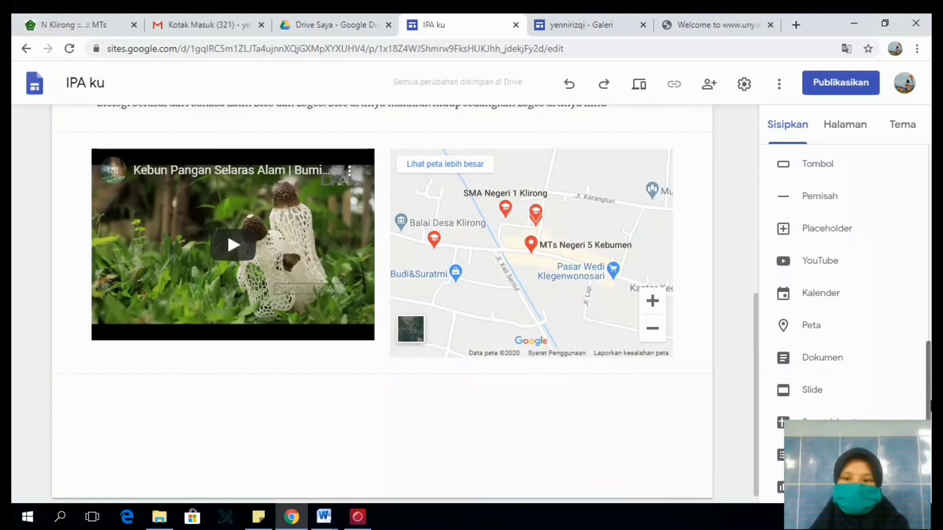
scroll(864, 295, "up", 3)
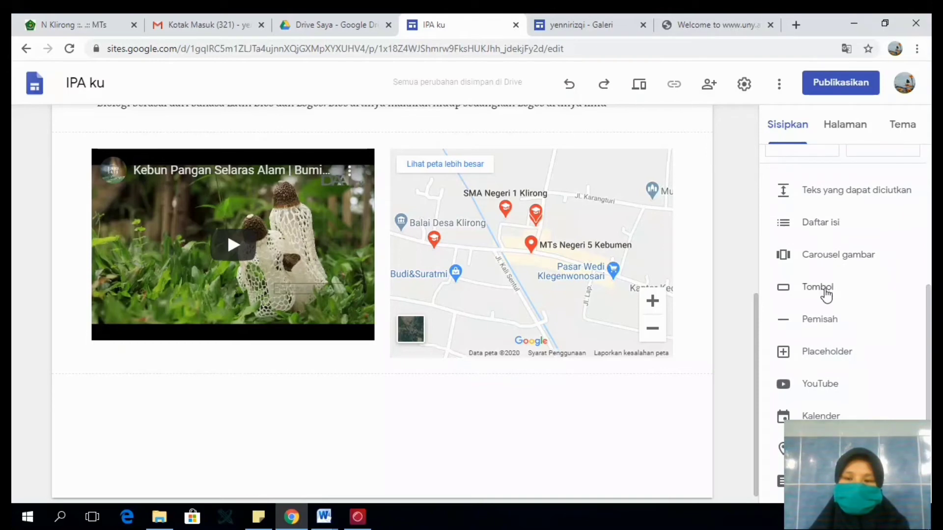
- Insert a button named "Halaman muka" that links to the Halaman Muka page, below the video and map section
left_click(826, 294)
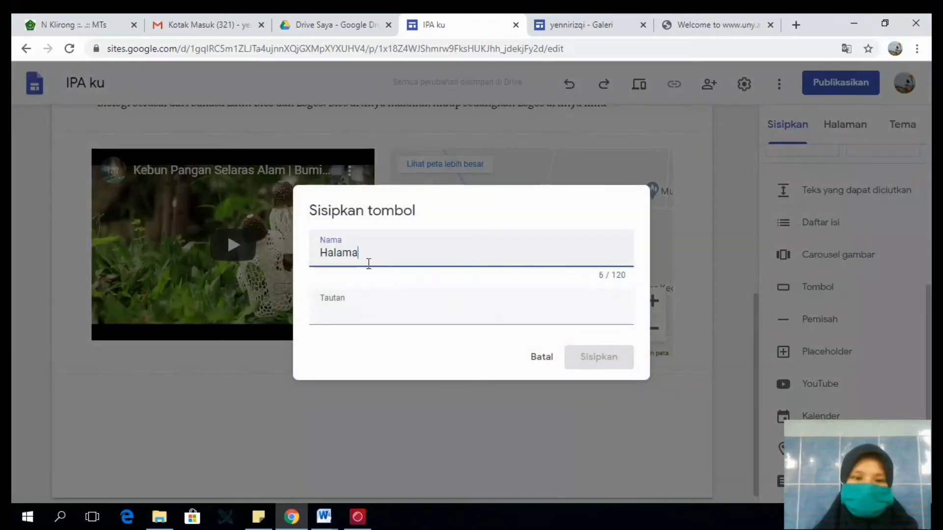
type("Halaman muka")
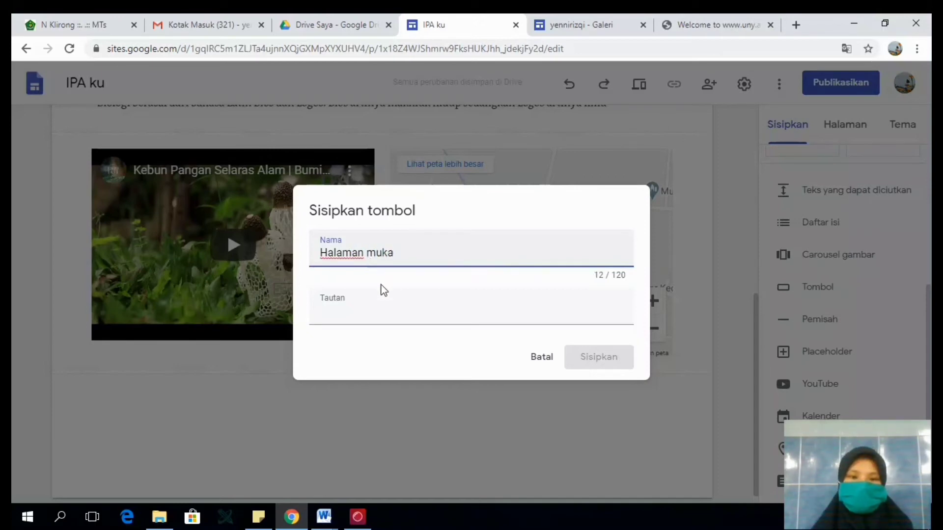
left_click(361, 316)
left_click(396, 367)
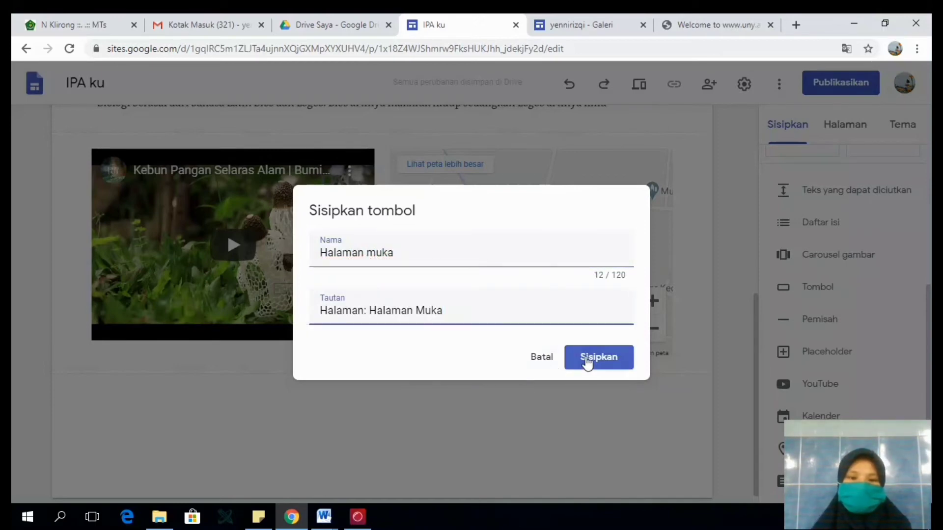
left_click(587, 362)
left_click(196, 388)
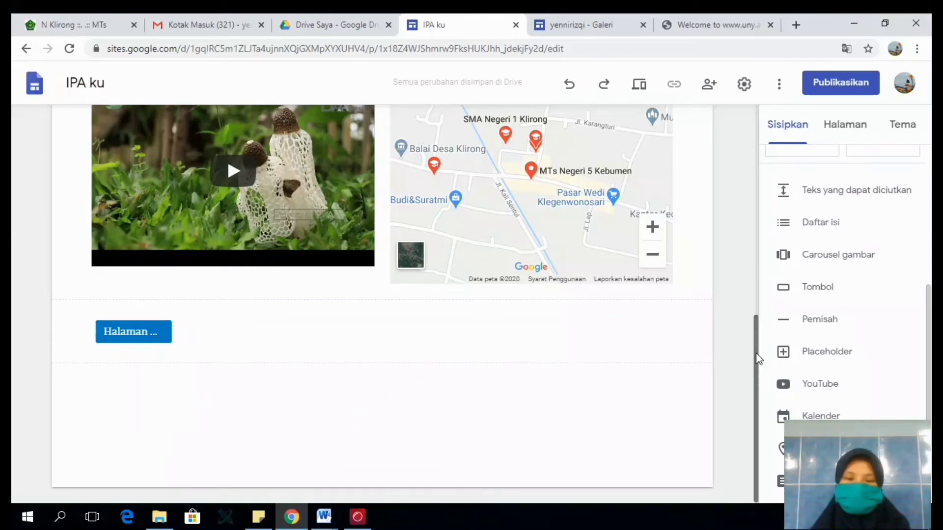
- Insert a divider between the Biologi description text and the section with the video and map
left_click_drag(755, 382, 759, 277)
left_click(414, 187)
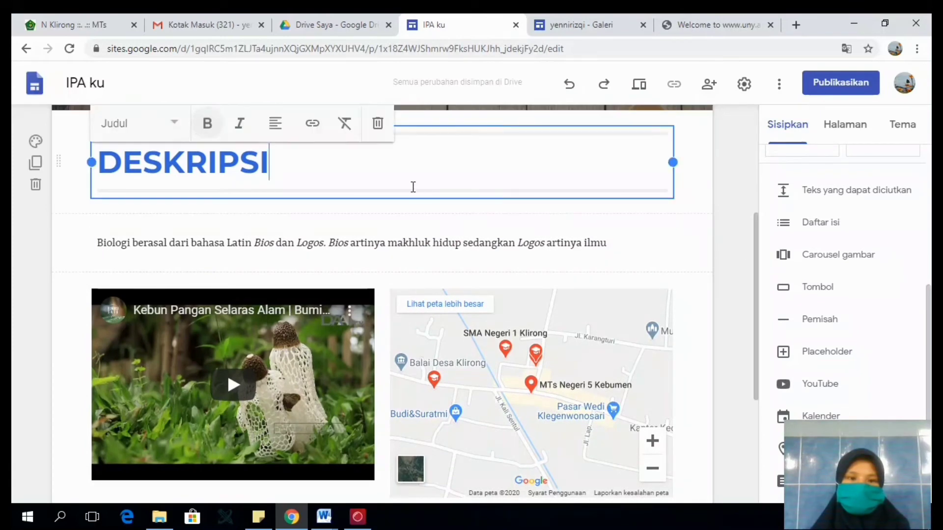
left_click(819, 320)
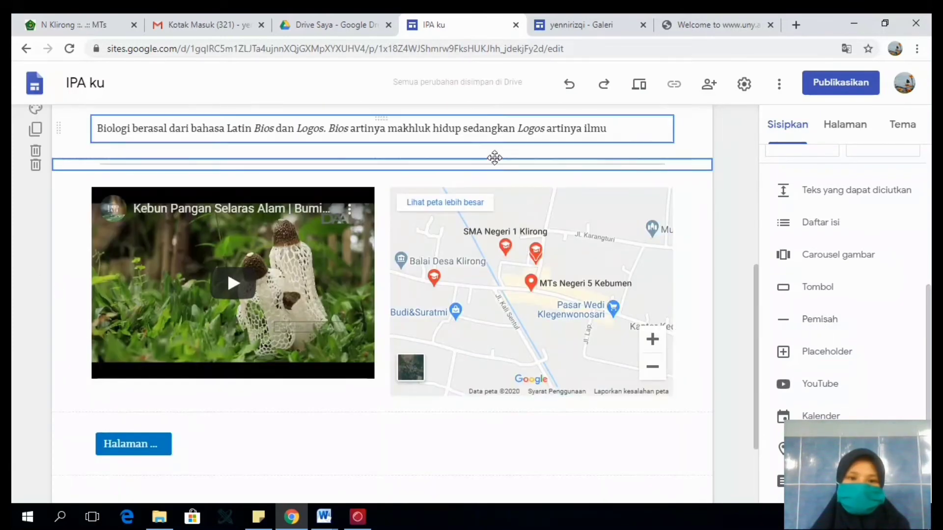
left_click_drag(756, 301, 751, 249)
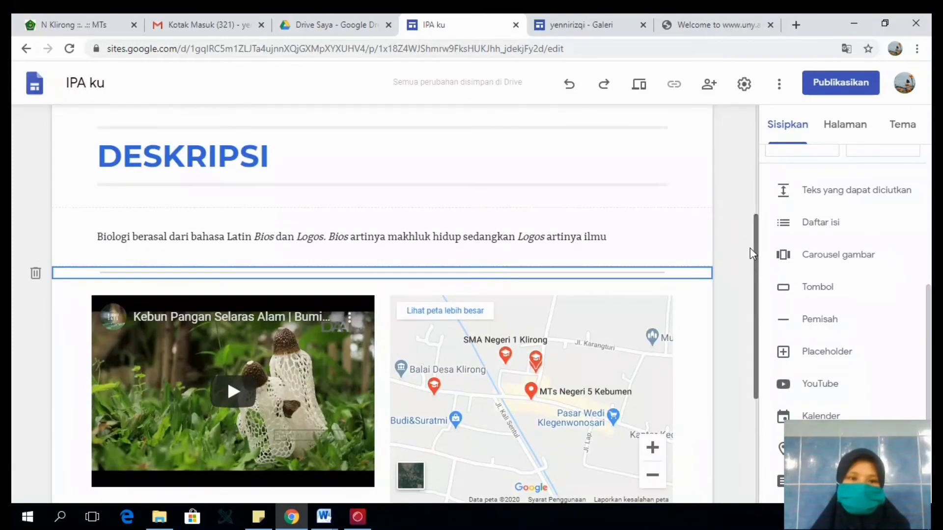
left_click(431, 217)
left_click(397, 145)
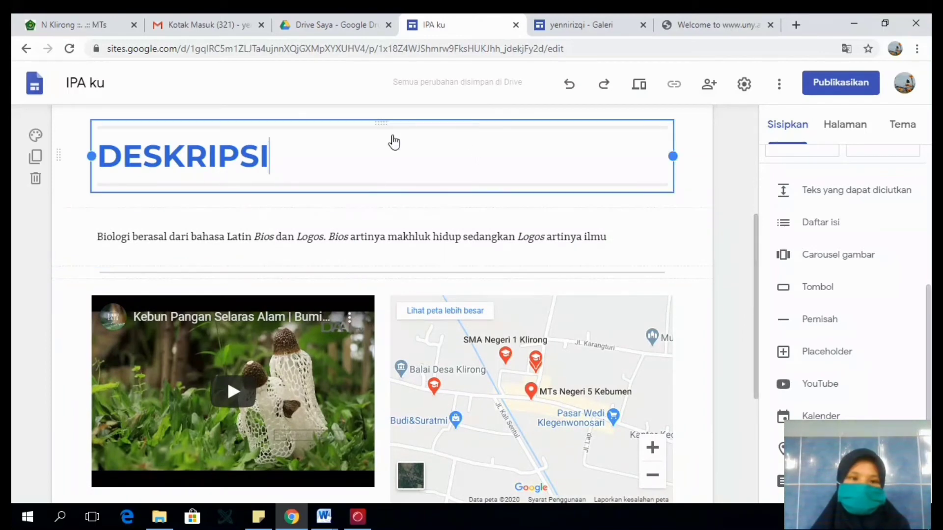
- Try the Sederhana theme on the site, then apply the Diplomat theme
scroll(845, 295, "down", 3)
left_click(929, 398)
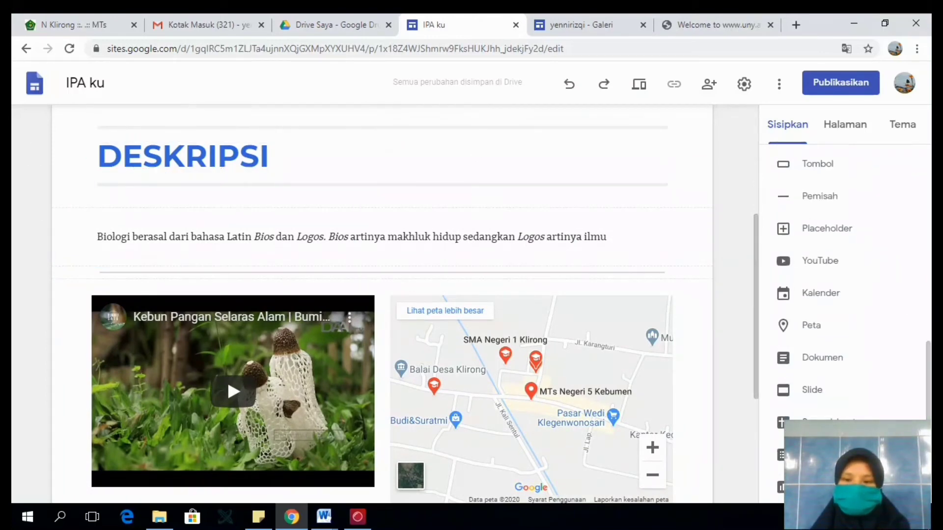
scroll(845, 295, "up", 5)
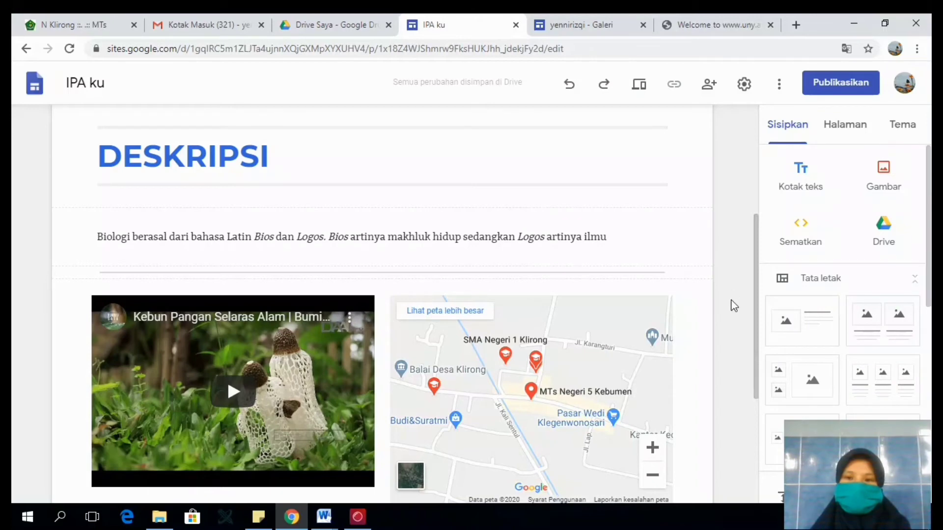
left_click_drag(758, 308, 757, 137)
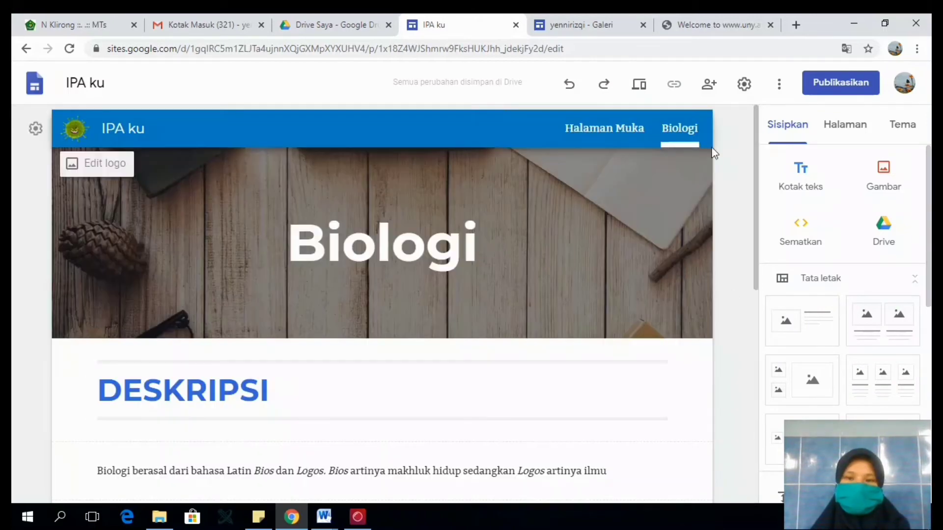
left_click(843, 129)
left_click(903, 128)
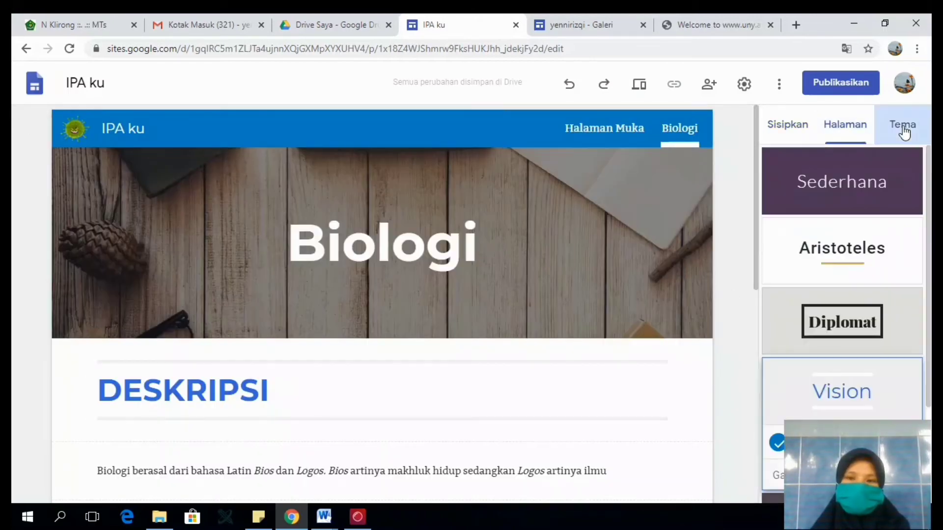
left_click(849, 189)
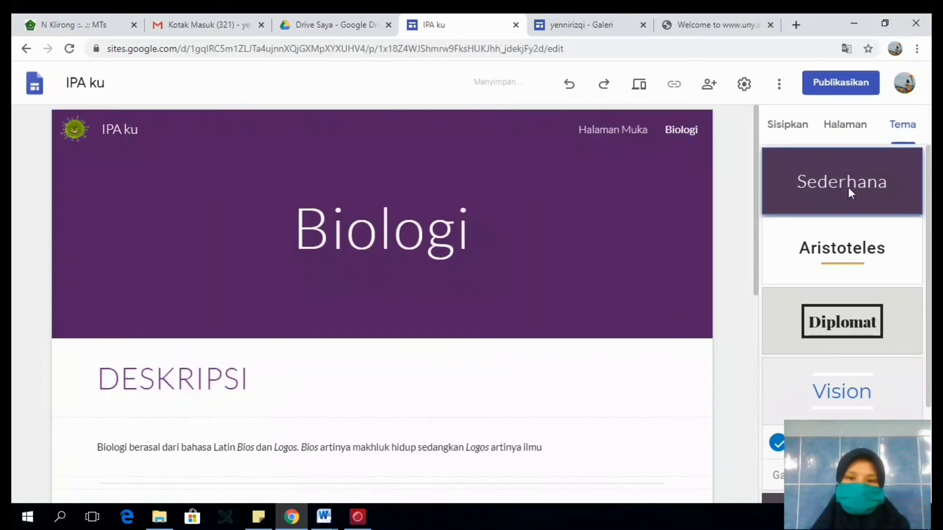
left_click(839, 322)
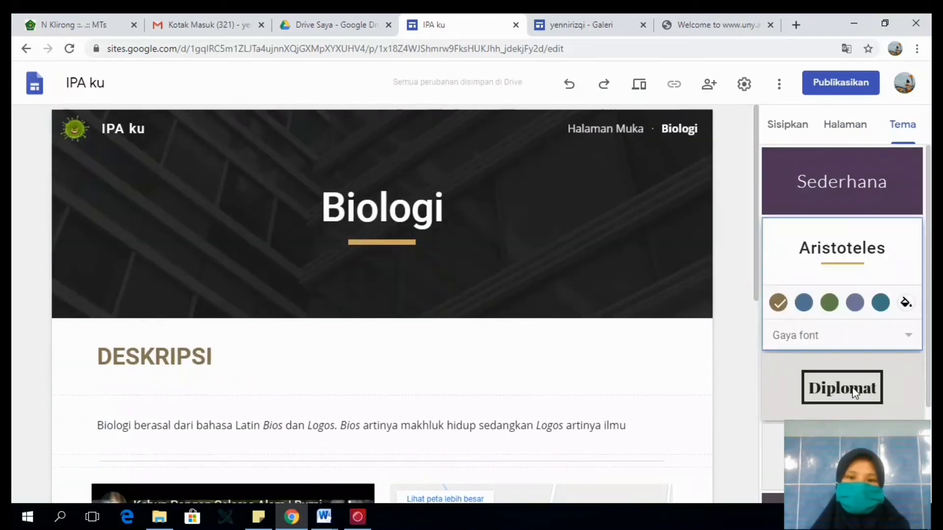
left_click(854, 393)
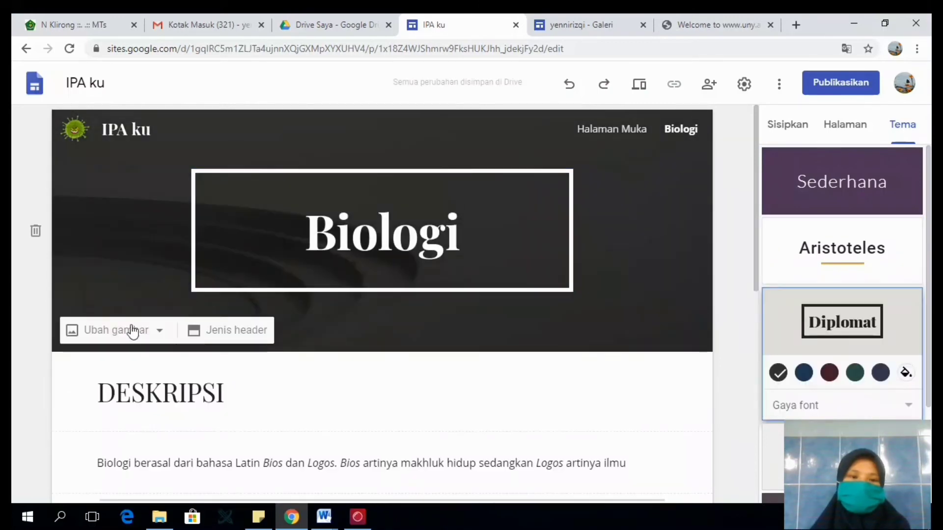
- Replace the Biologi page's header image with the butterfly photo from the "Foto profil" album
left_click(139, 336)
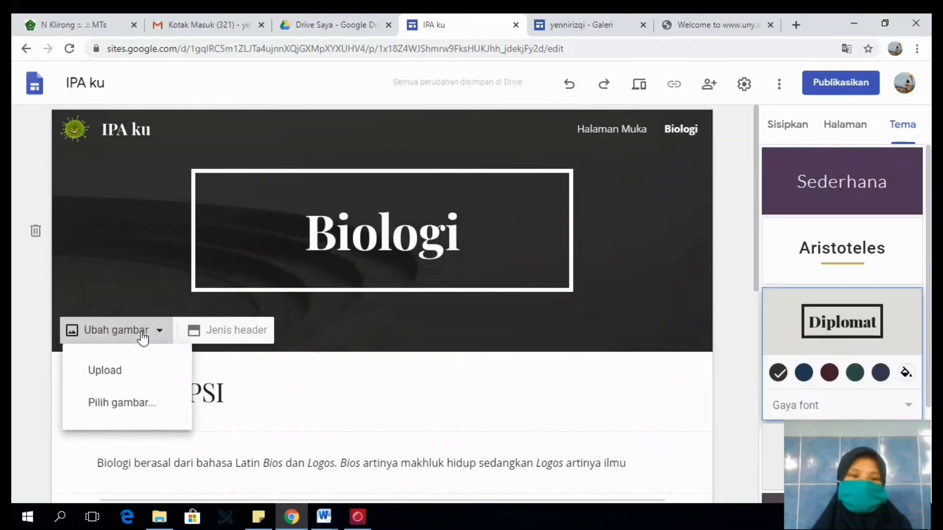
left_click(123, 404)
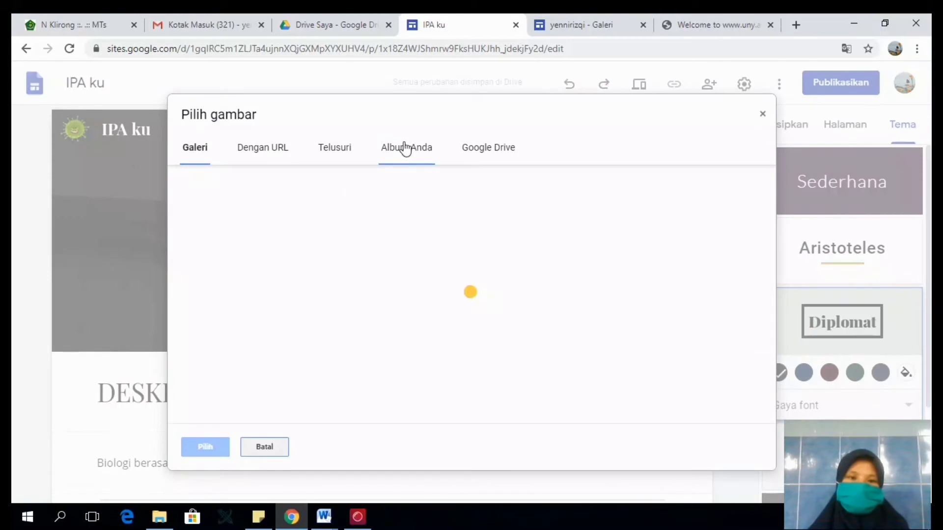
left_click(404, 148)
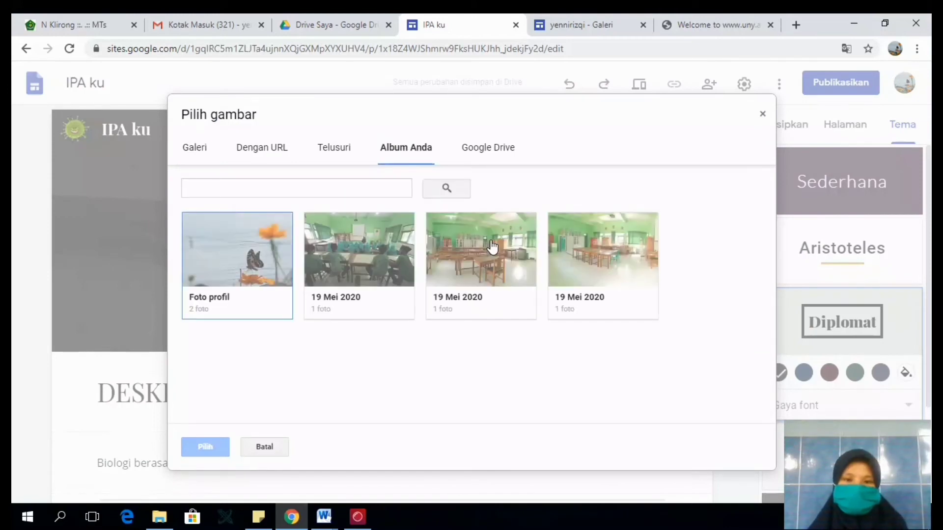
left_click(257, 262)
left_click(225, 249)
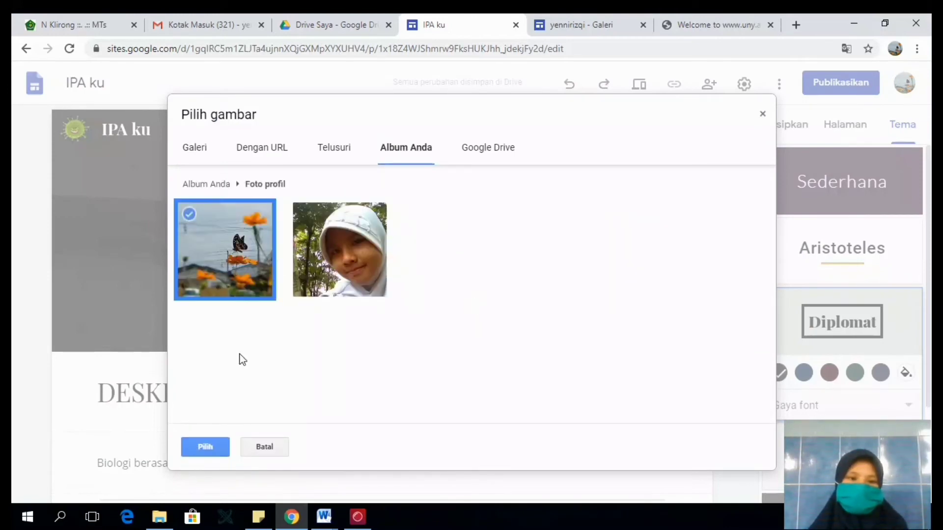
left_click(215, 448)
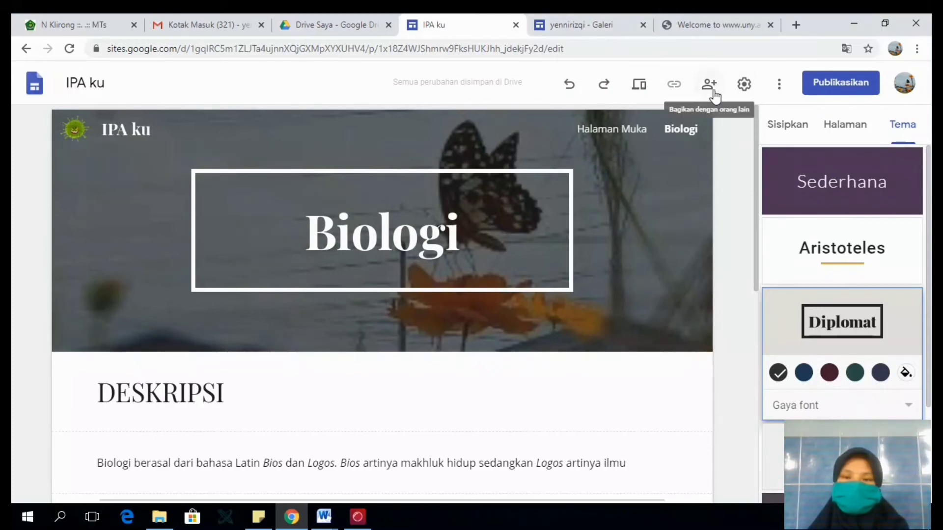
- Start publishing the site with the web address "ipa-ku" and copy its full URL
left_click(828, 84)
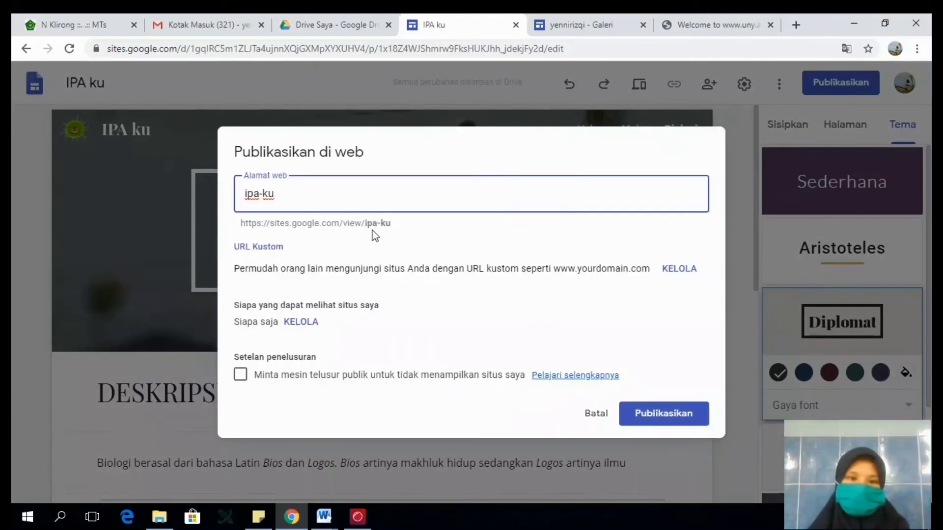
left_click(328, 232)
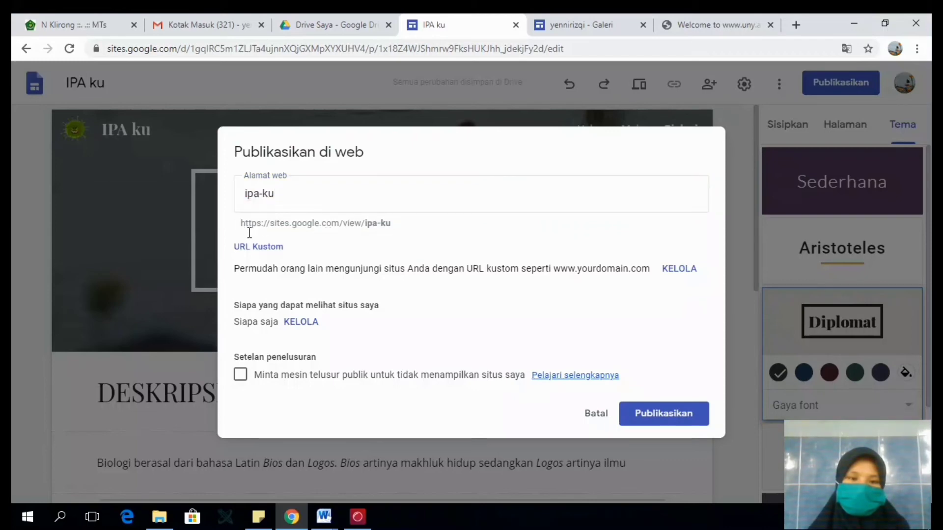
left_click_drag(365, 223, 249, 228)
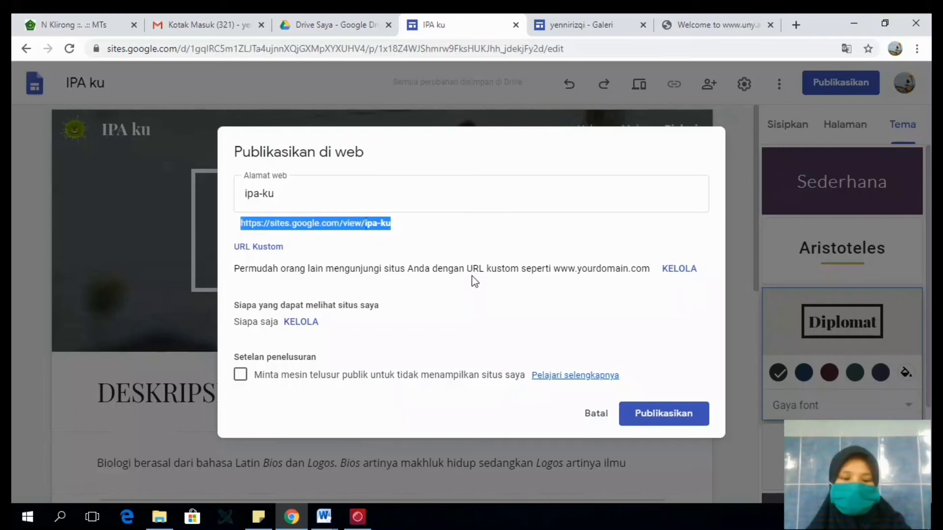
- Open the s.id link shortener in a new browser tab
left_click(790, 27)
type("s.id")
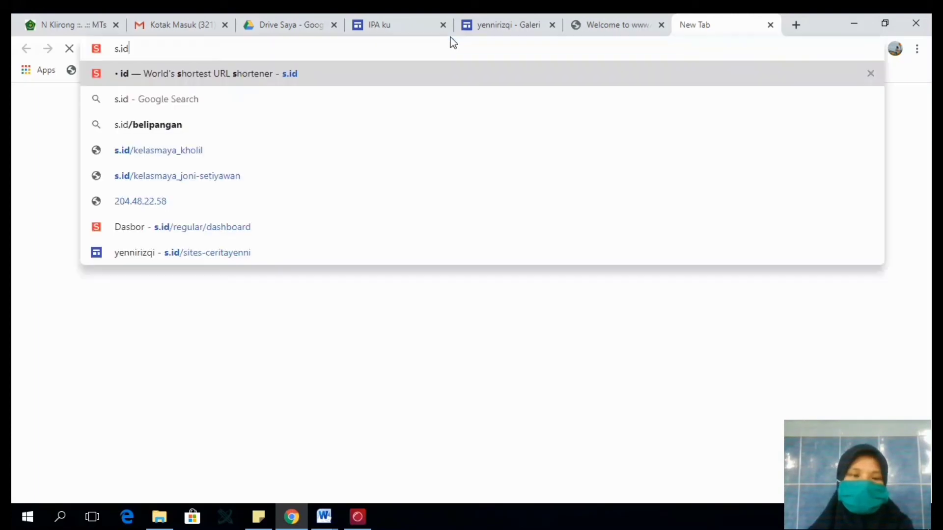
key("Return")
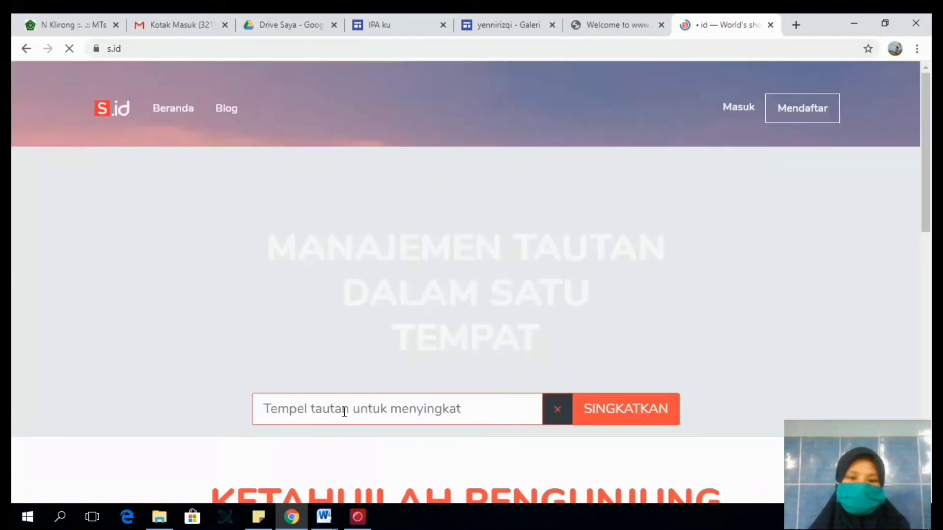
- Try to shorten the copied ipa-ku site URL on the s.id home page
left_click(344, 412)
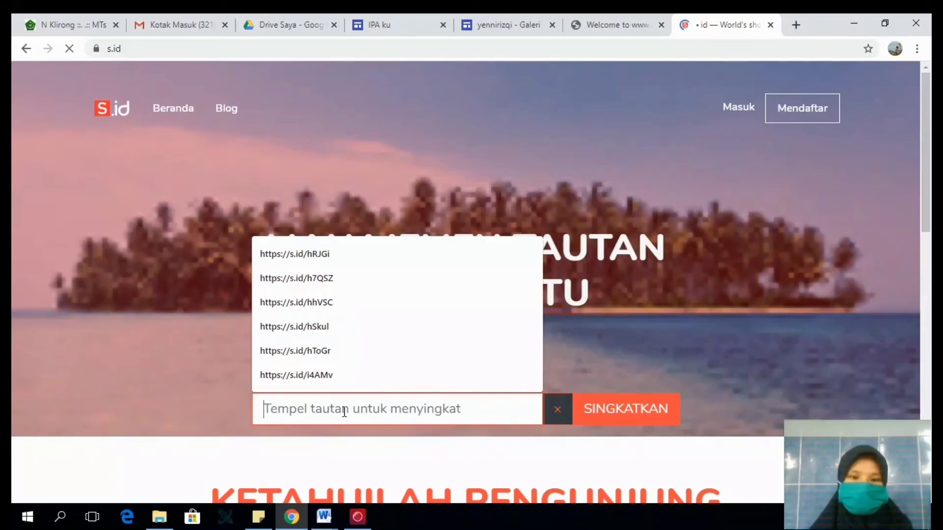
type("https://sites.google.com/view/ ipa-ku")
left_click(629, 411)
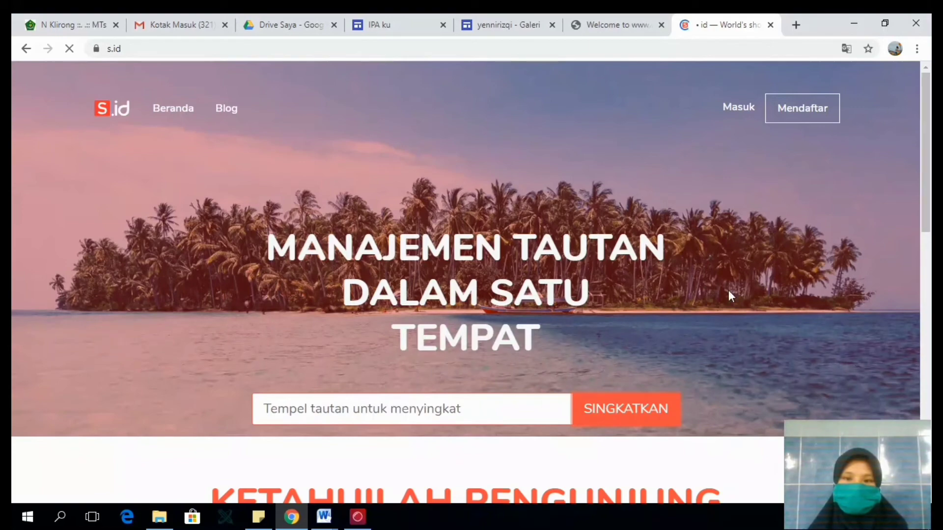
left_click_drag(926, 216, 547, 488)
left_click(489, 420)
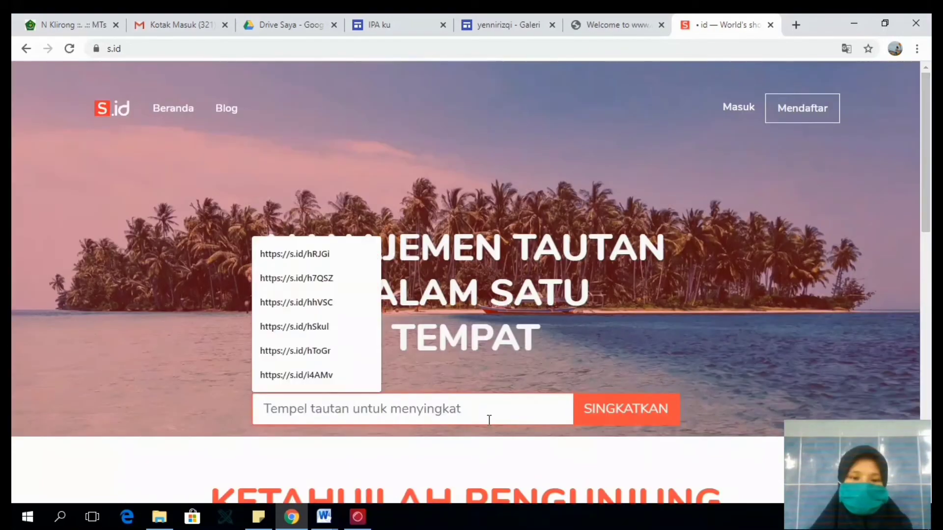
type("https://sites.google.com/view/ ipa-ku")
key("Return")
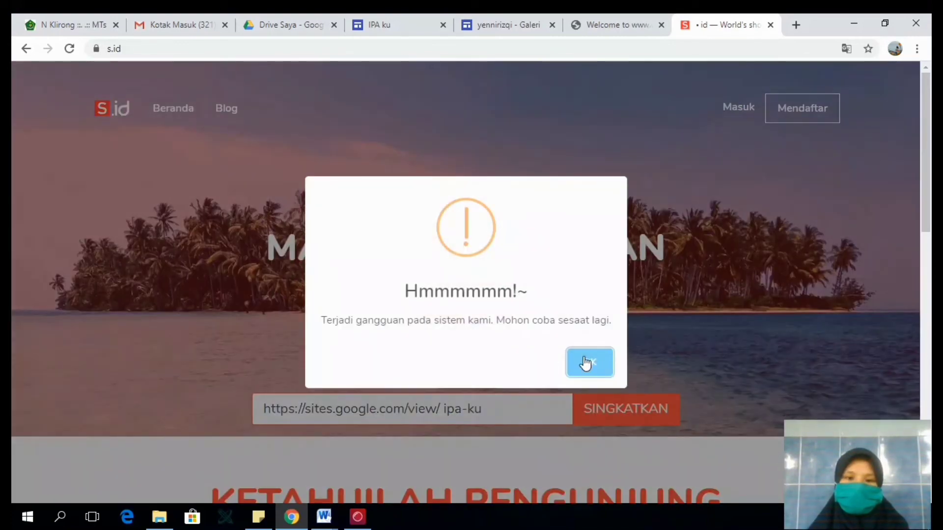
left_click(584, 364)
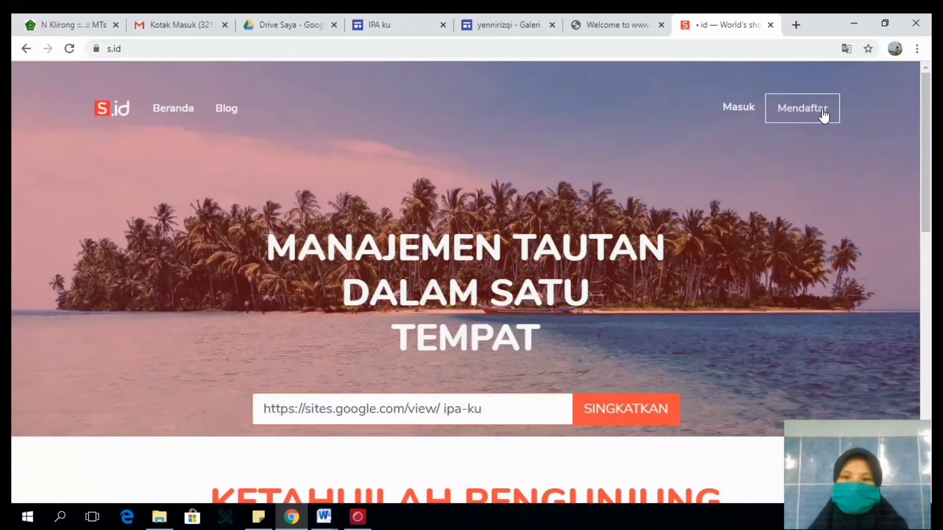
- Register on s.id using the Google account to reach the link dashboard
left_click(823, 116)
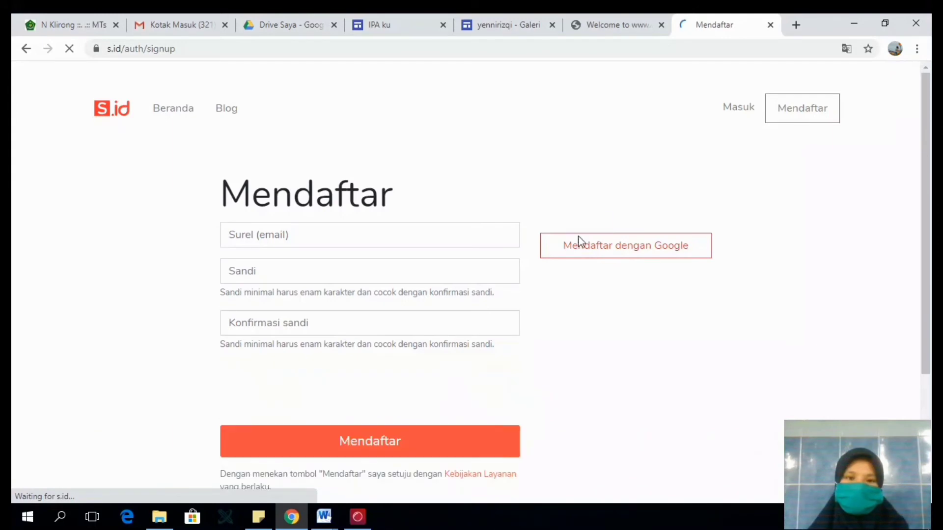
left_click(636, 274)
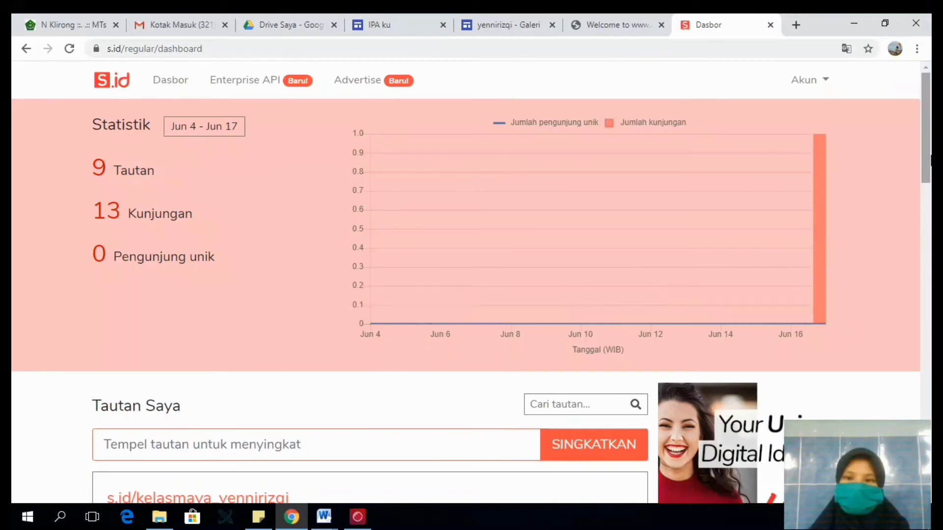
- Paste the copied ipa-ku site URL into the dashboard's "Tautan Saya" section and submit it for shortening
left_click_drag(929, 168, 929, 117)
scroll(930, 133, "down", 4)
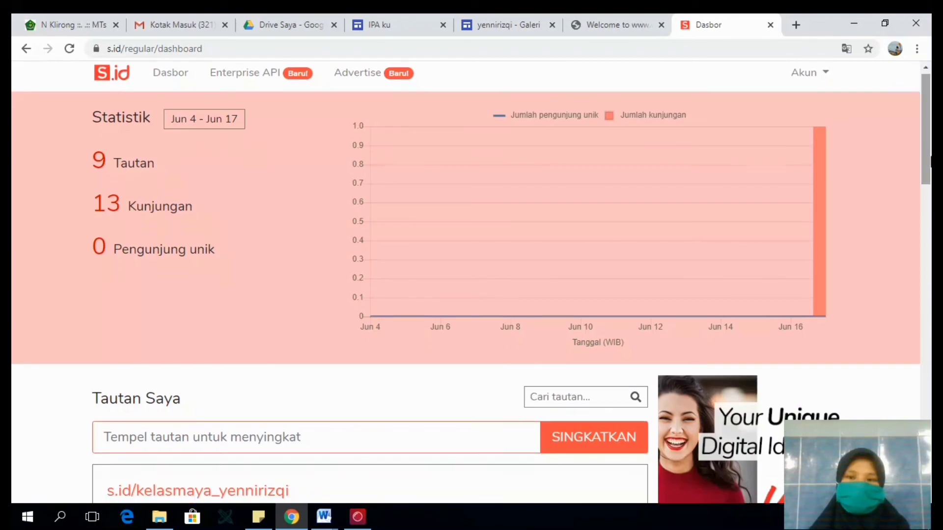
left_click(330, 249)
type("https://sites.google.com/view/ ipa-ku")
key("Return")
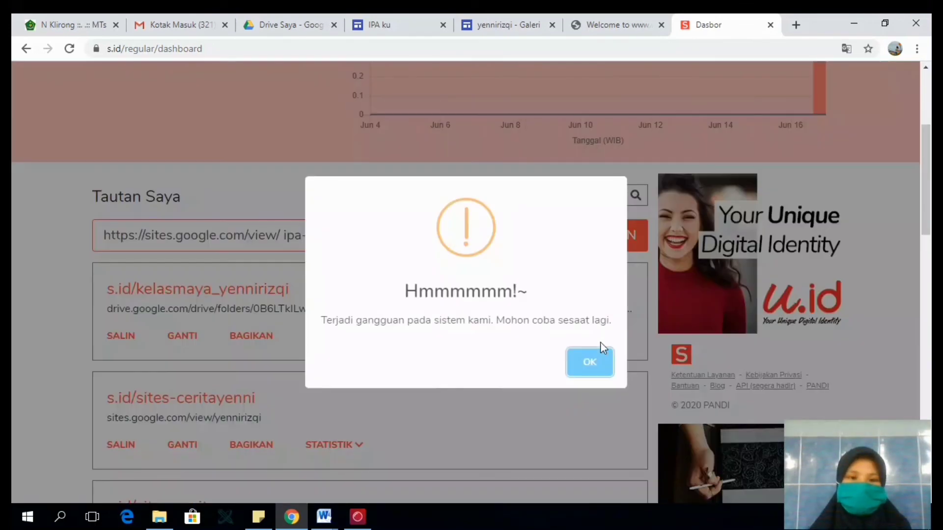
left_click(603, 363)
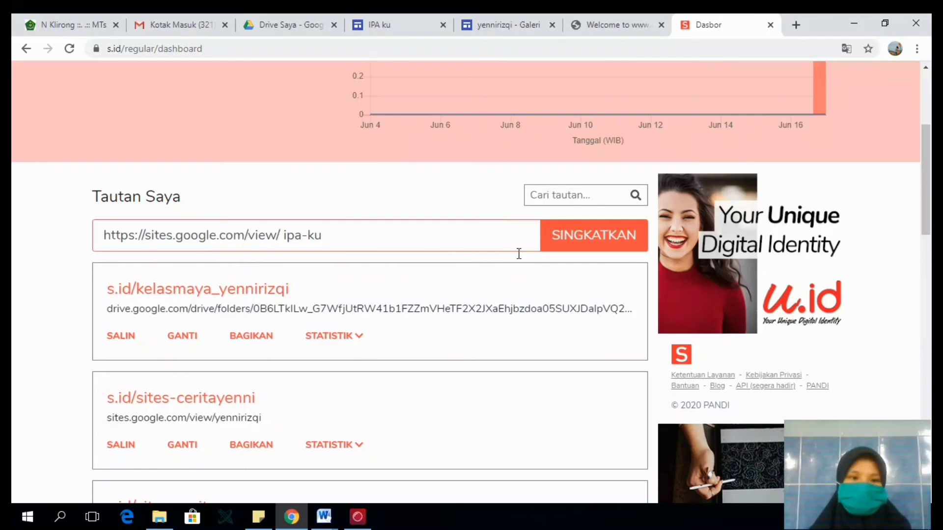
left_click(569, 250)
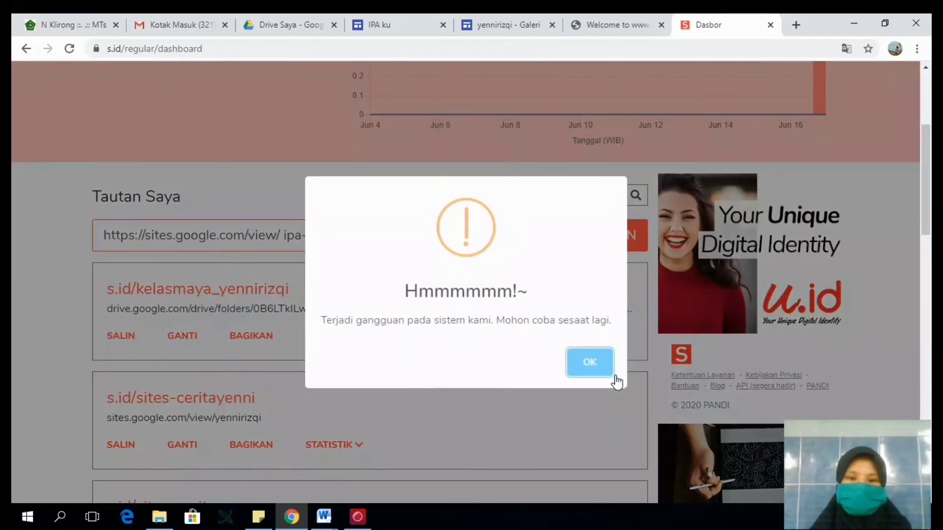
left_click(607, 373)
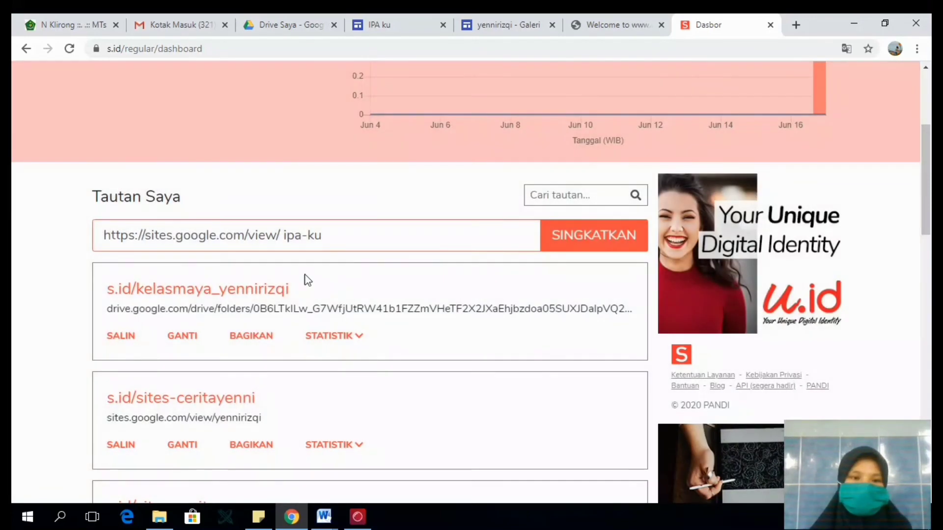
left_click(289, 241)
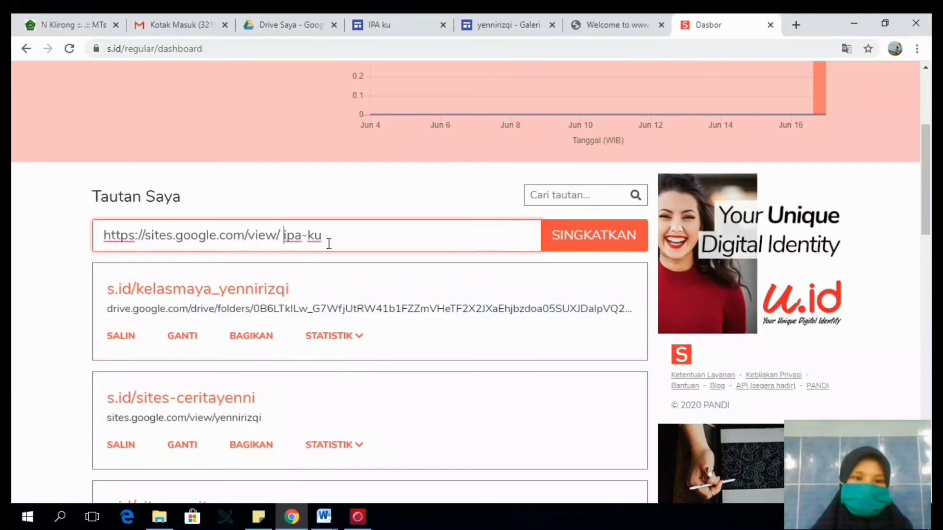
key("BackSpace")
left_click(613, 250)
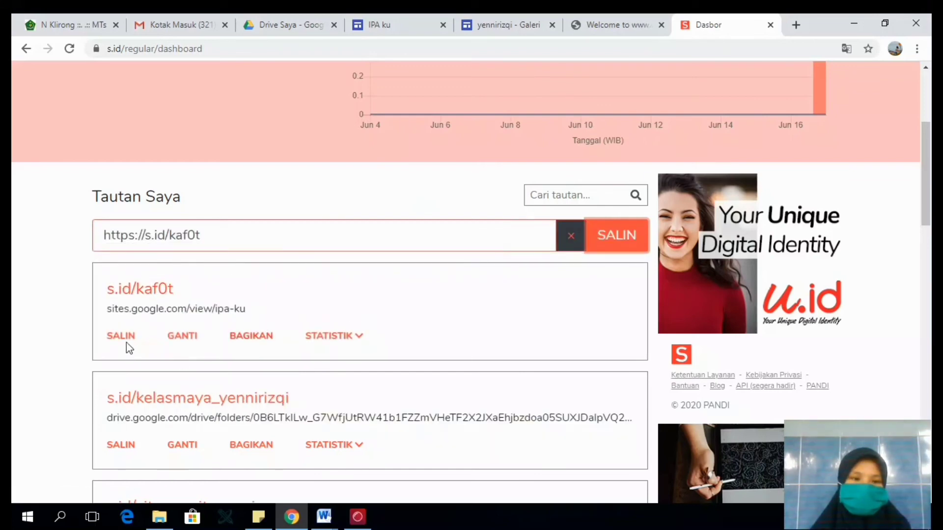
- Change the ending of the ipa-ku site's short link to berbagiIPA and save it
left_click(184, 337)
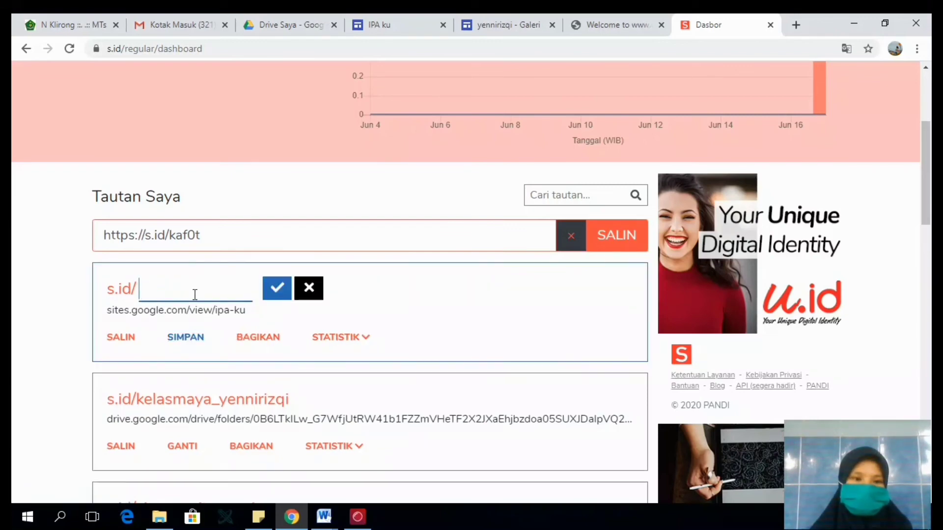
left_click(281, 293)
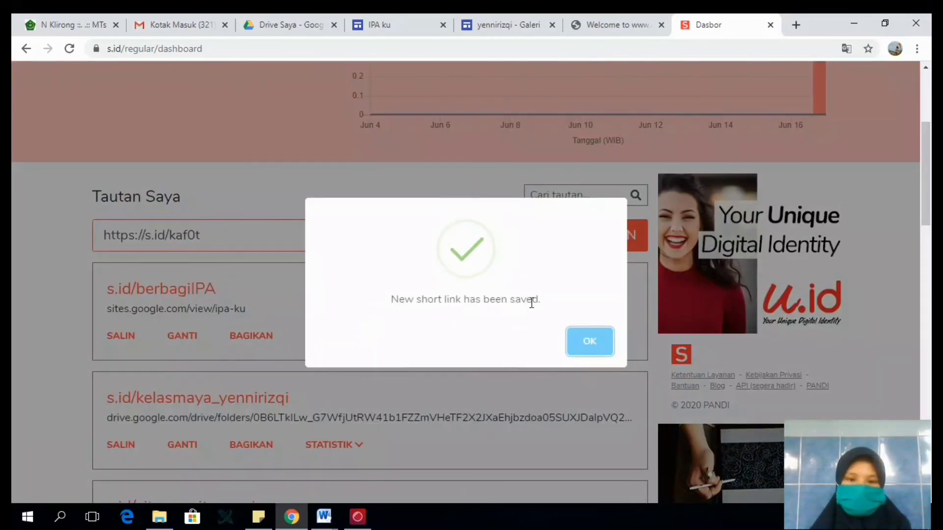
left_click(583, 343)
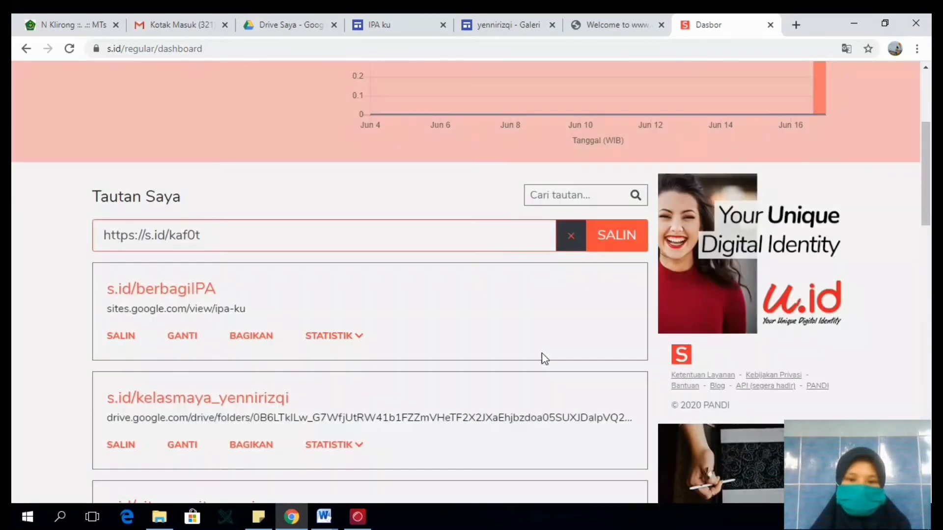
- Copy the s.id/berbagiIPA short link and test it in a new browser tab, reloading the target address once
left_click(126, 336)
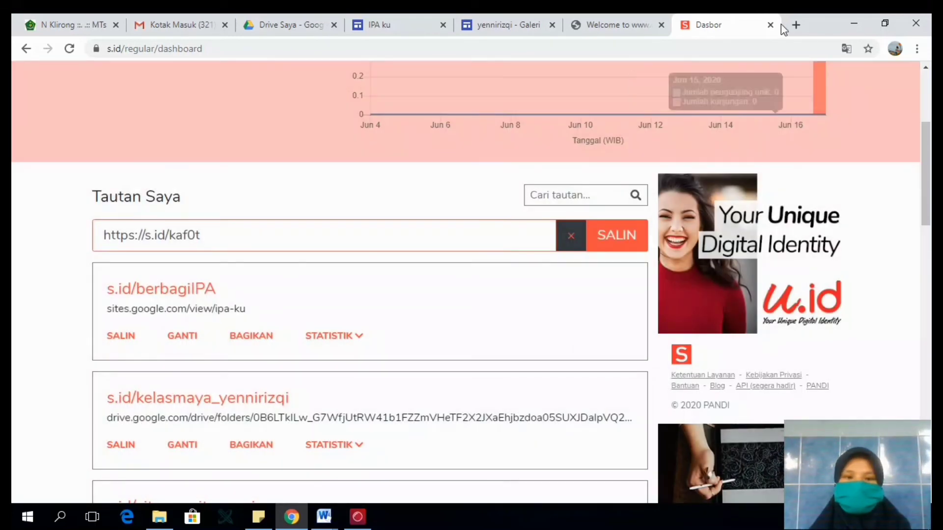
left_click(797, 25)
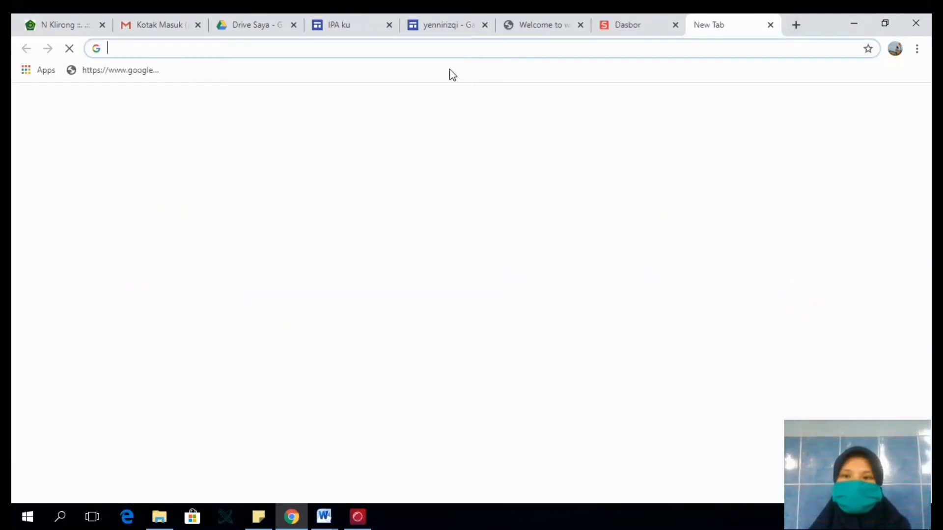
type("https://s.id/berbagilPA")
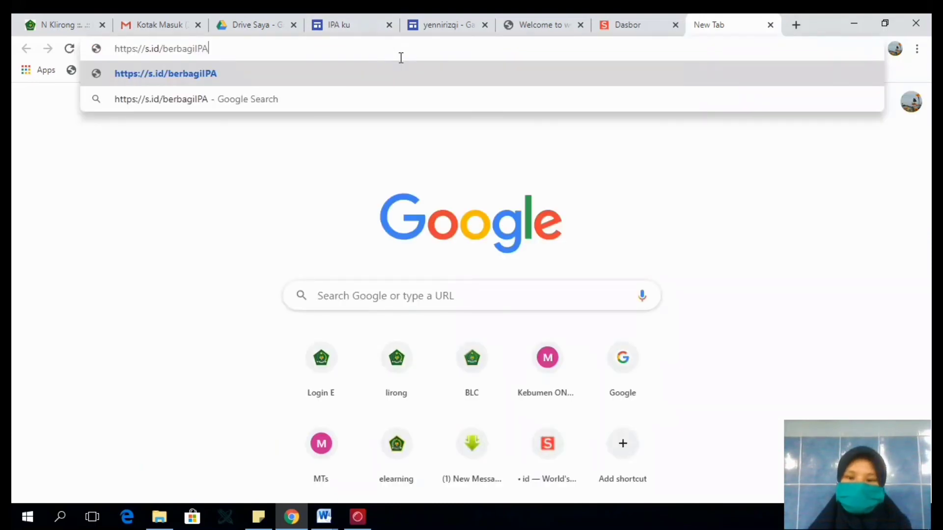
key("Return")
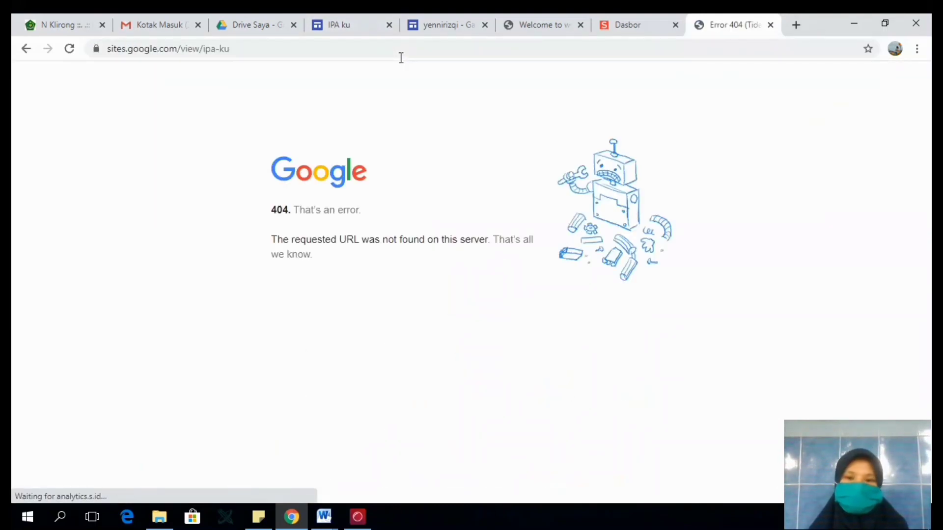
left_click(384, 50)
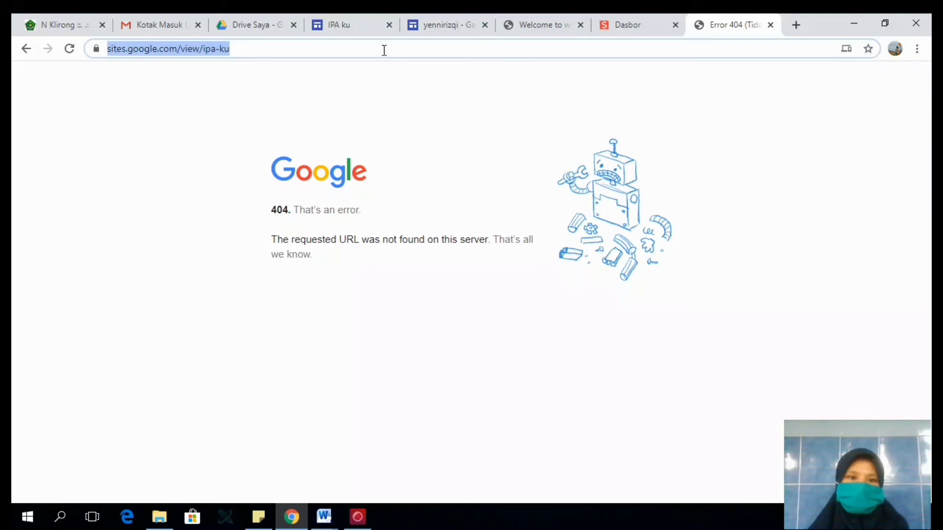
key("Return")
- Back on the s.id dashboard, change the ipa-ku short link's ending to berbagiipa, save it and copy the link
left_click(637, 23)
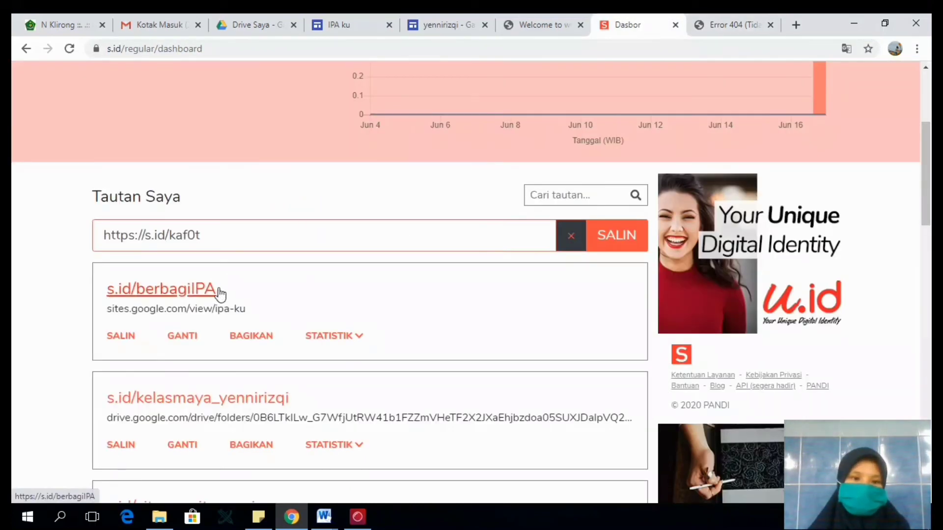
left_click(188, 336)
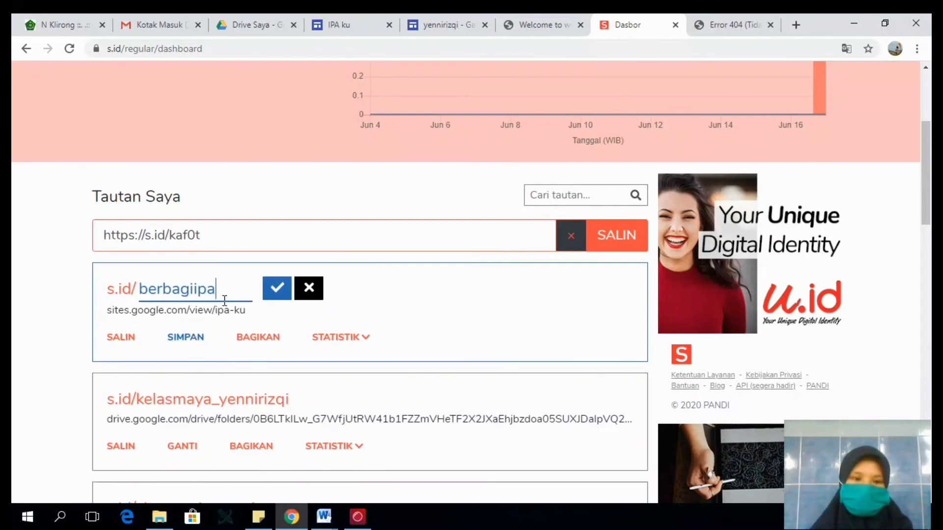
left_click(278, 289)
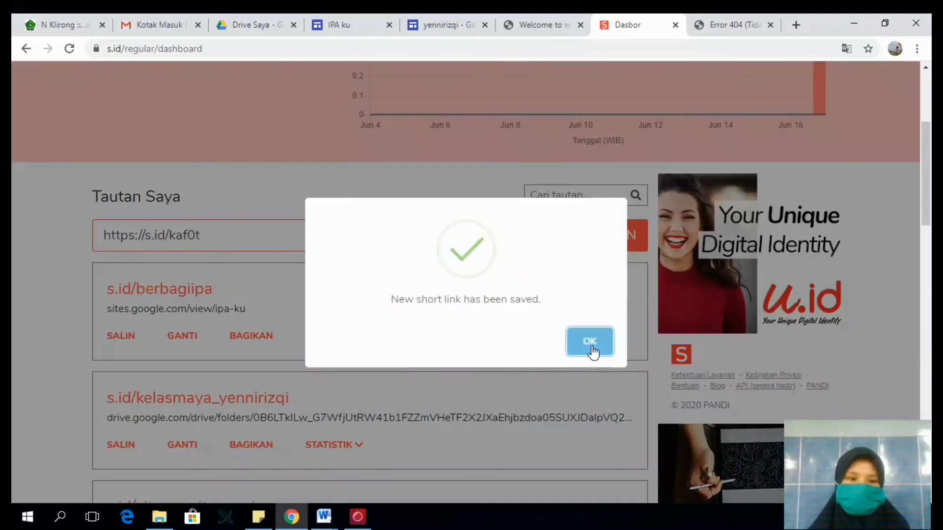
left_click(584, 356)
left_click(130, 339)
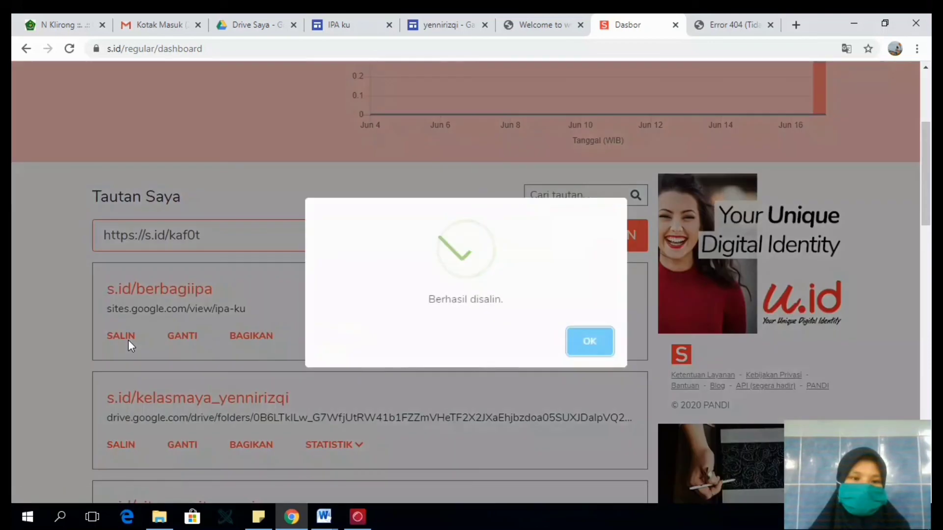
left_click(569, 342)
- Replace the error page's tab with a new one and test the copied s.id/berbagiipa link there
left_click(712, 18)
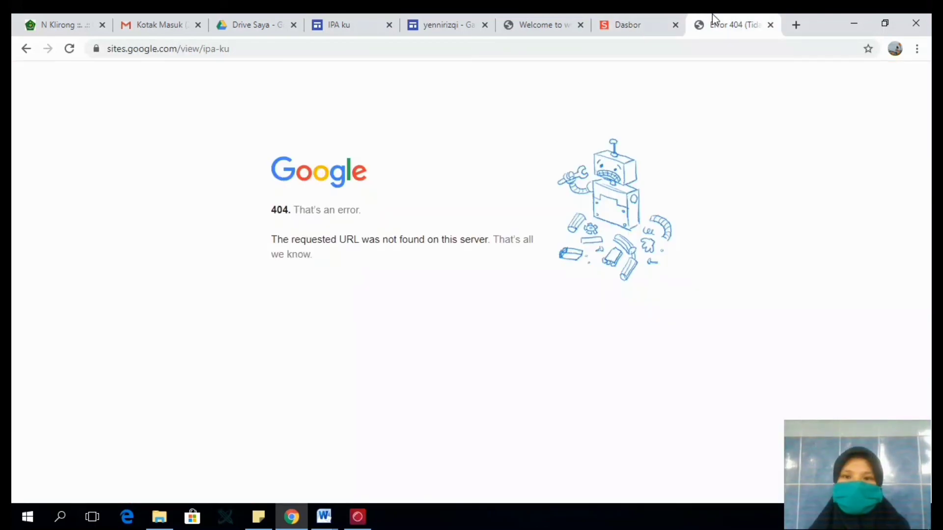
left_click(770, 25)
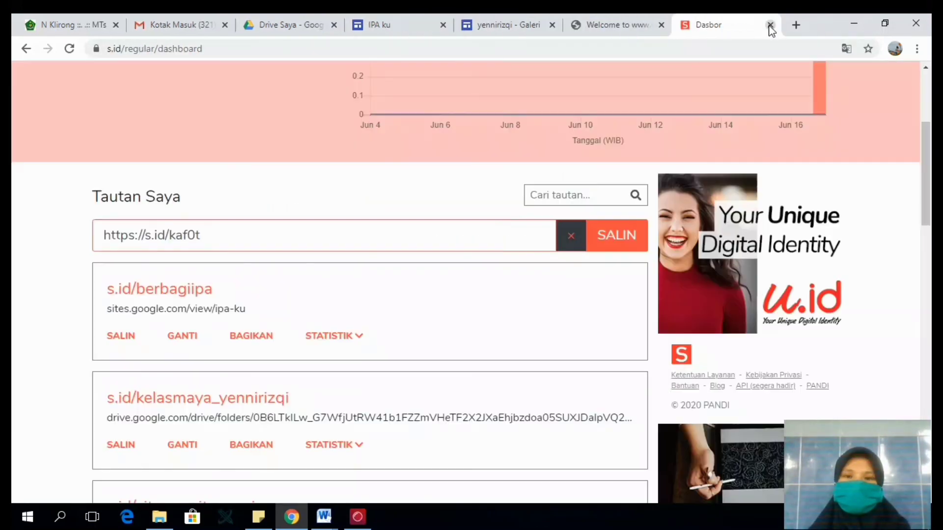
left_click(796, 25)
type("https://s.id/berbagiipa")
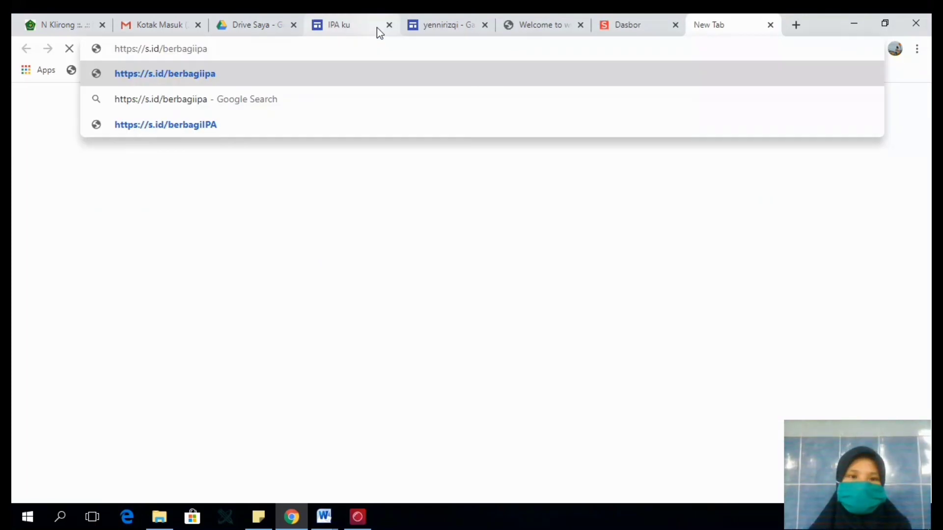
key("Return")
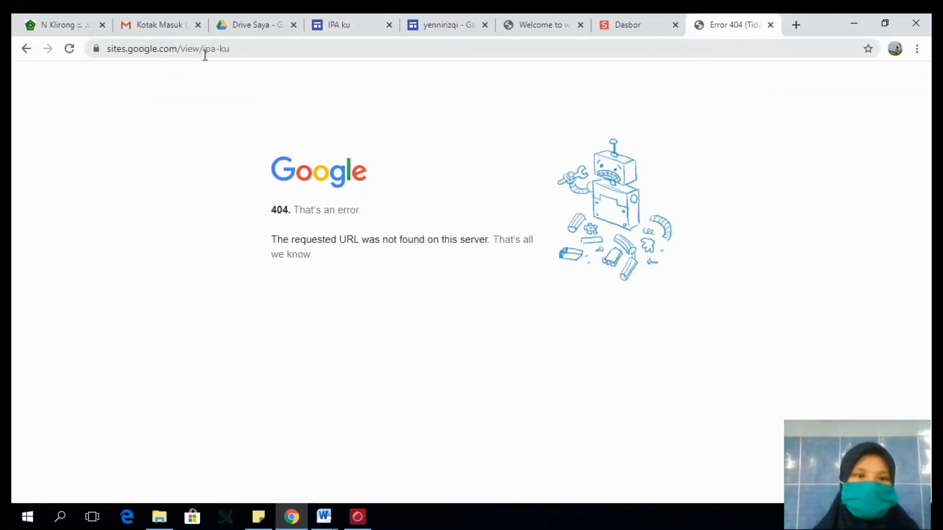
left_click(225, 49)
key("Return")
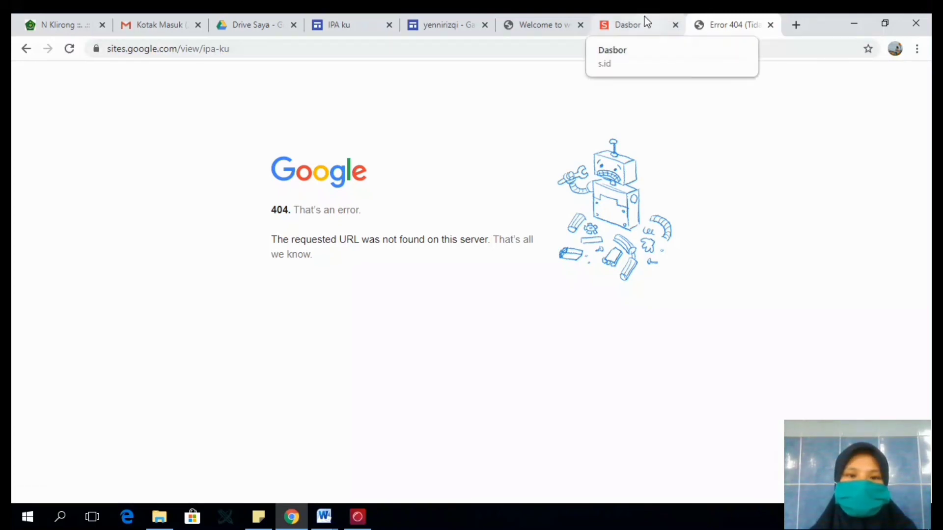
- Return to the IPA ku site editor and publish the site at the web address ipa-ku
left_click(610, 15)
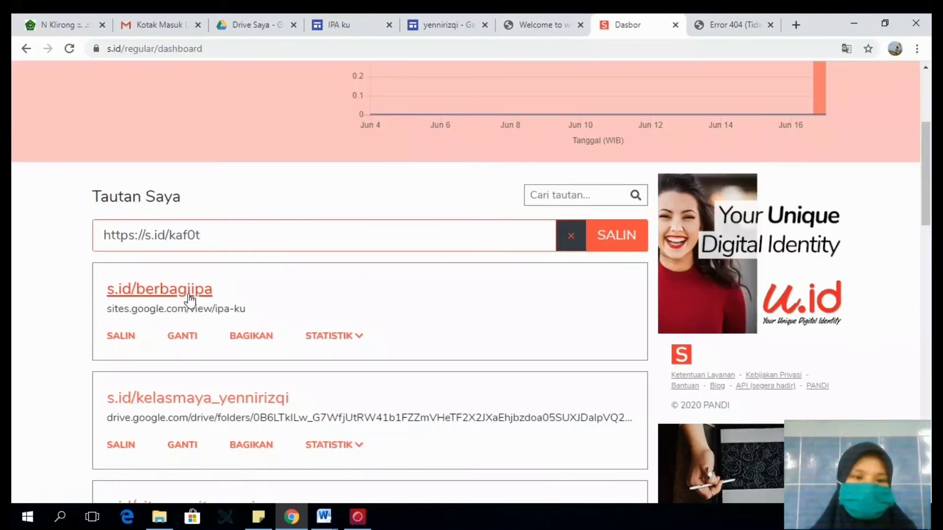
left_click(450, 25)
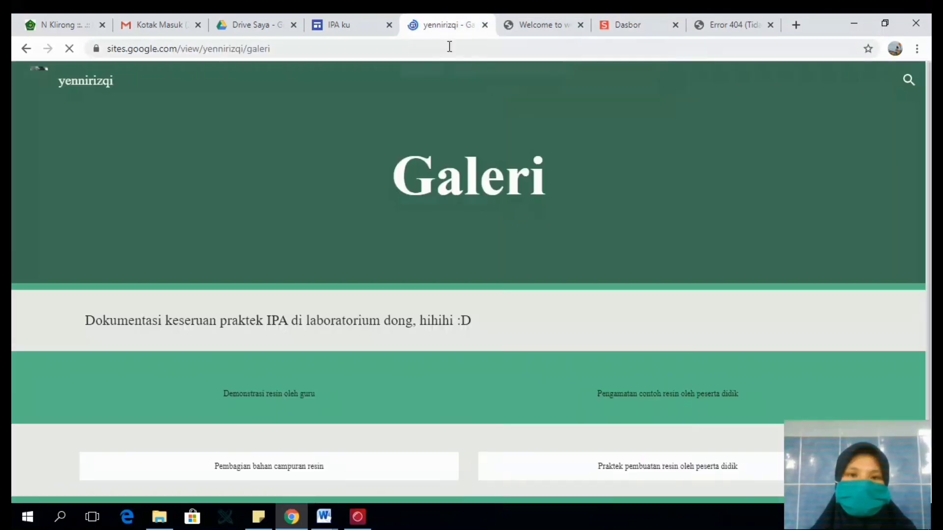
left_click(350, 23)
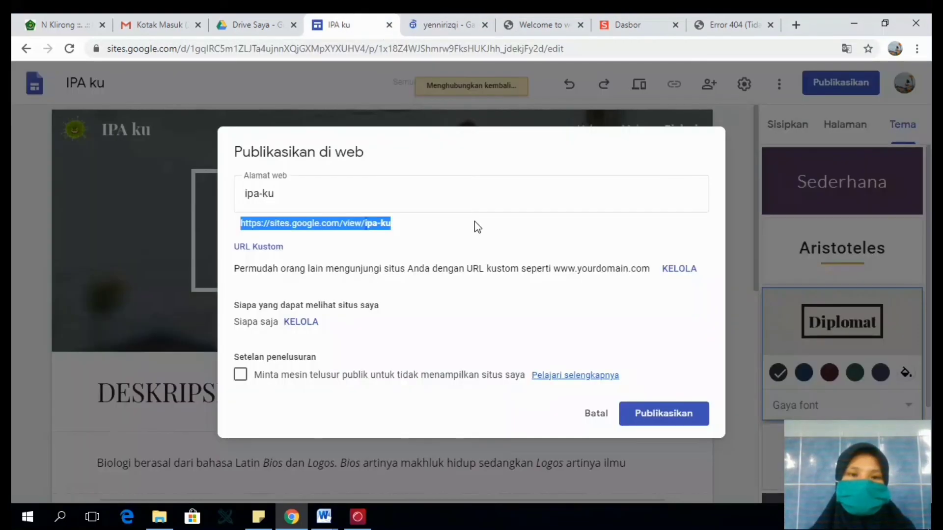
left_click(677, 415)
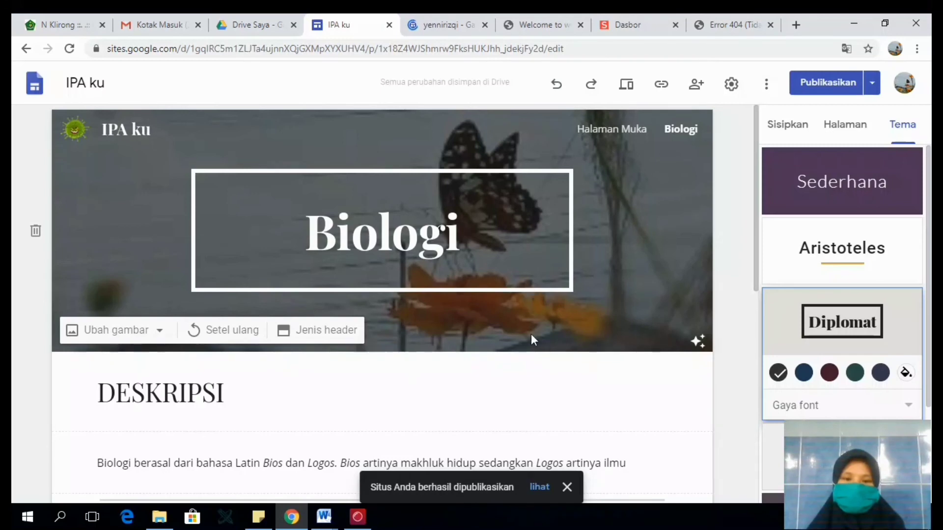
left_click(739, 17)
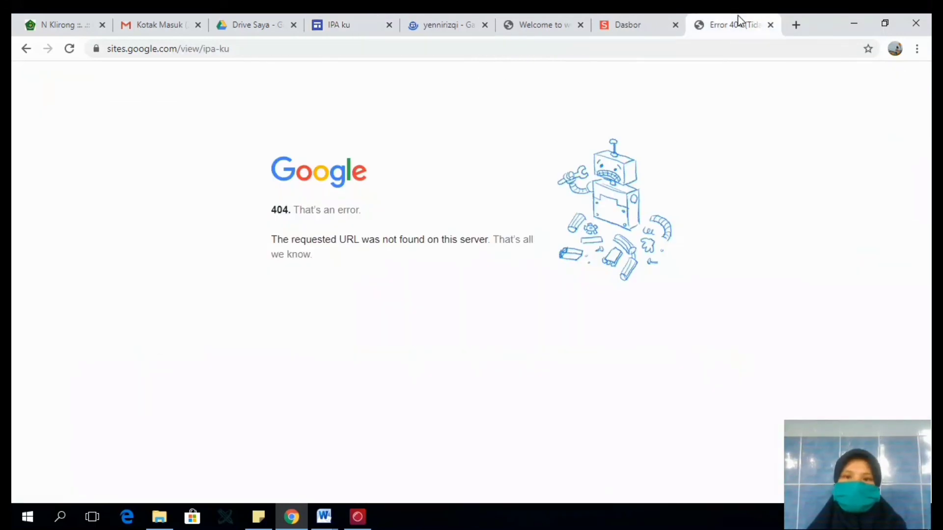
left_click(453, 53)
type("https://s.id/berbagiipa")
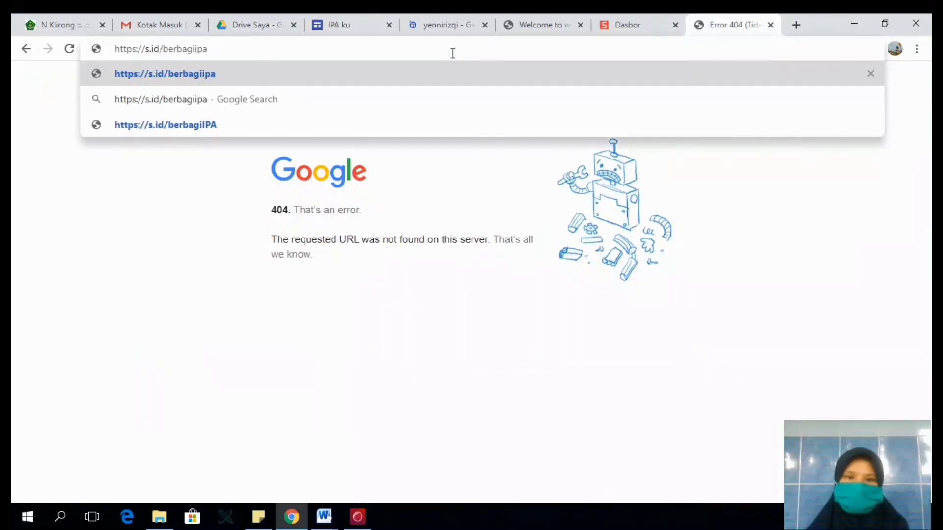
key("Return")
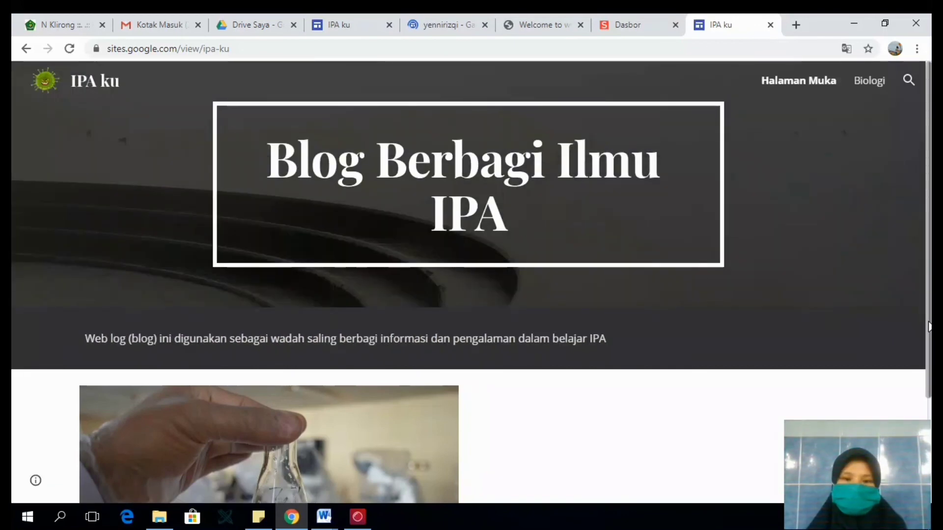
- Review the published home and Biologi pages, and test the "Halaman muka" button on the Biologi page
scroll(905, 200, "down", 3)
scroll(930, 75, "up", 3)
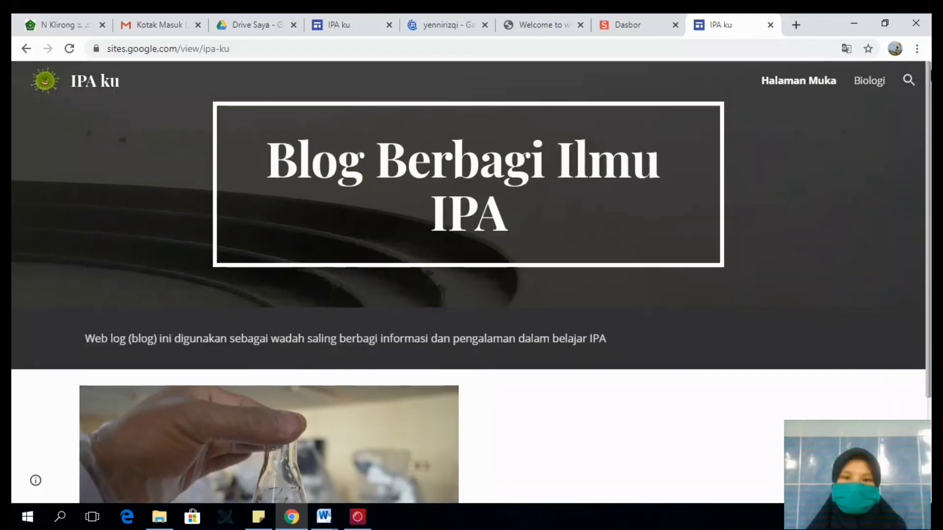
left_click(880, 83)
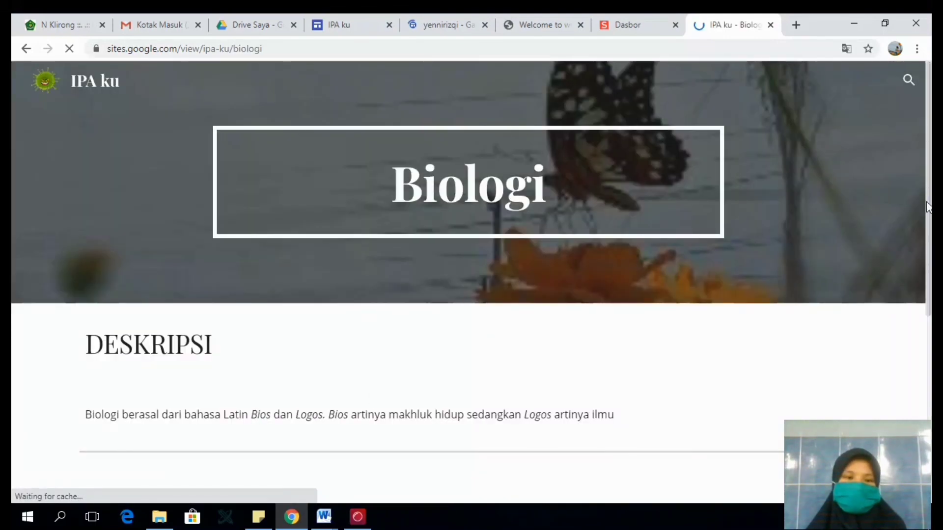
scroll(928, 254, "down", 7)
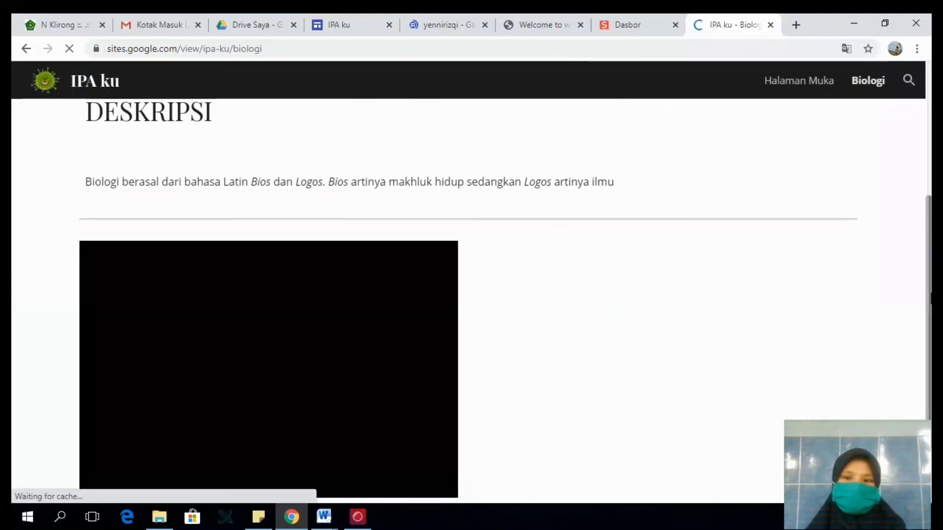
scroll(655, 289, "up", 3)
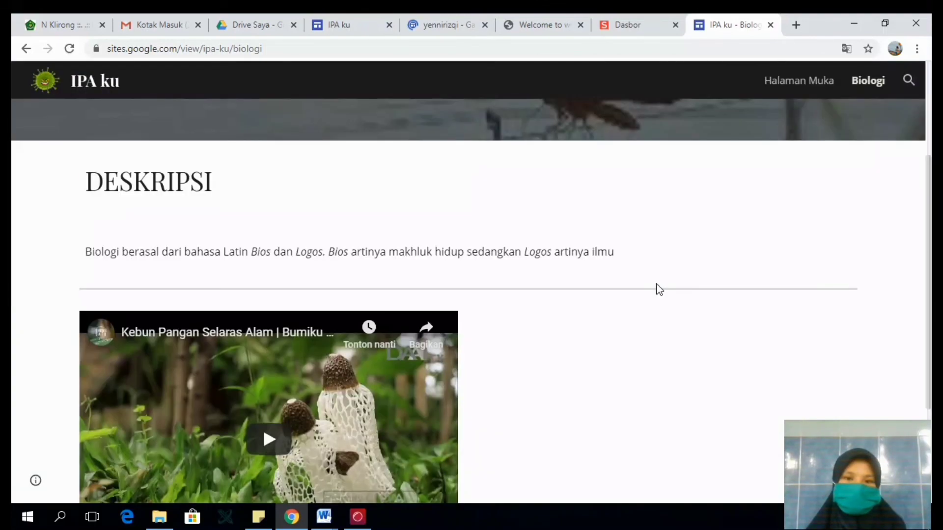
scroll(737, 309, "down", 3)
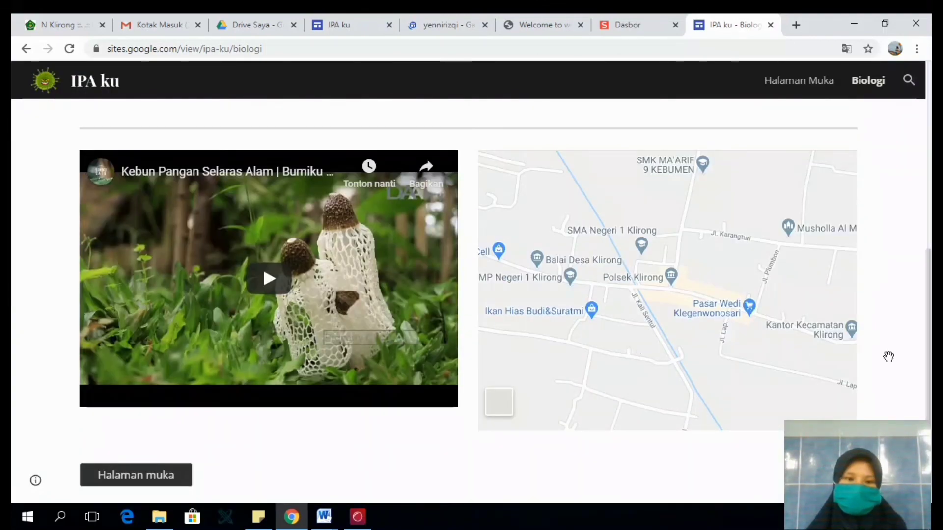
left_click(161, 481)
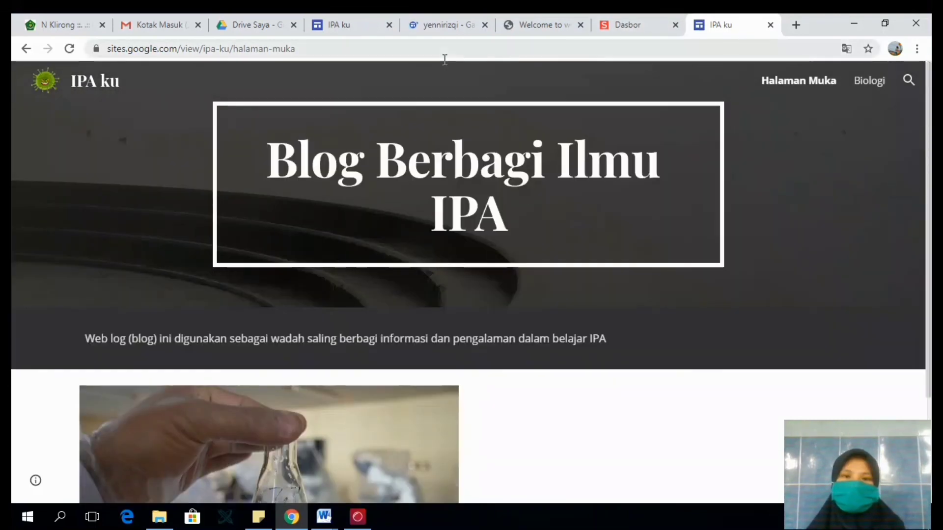
- Revisit the s.id dashboard and return to the IPA ku site editor
left_click(634, 25)
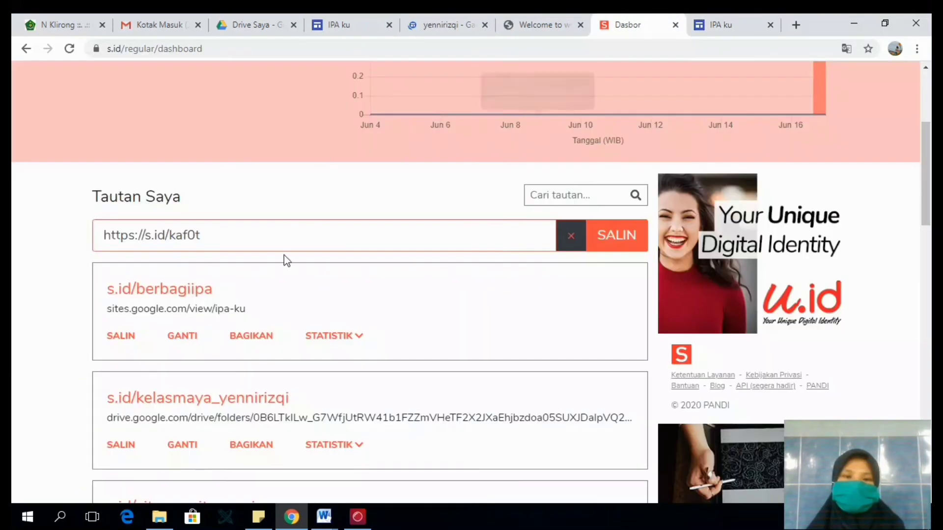
left_click(445, 22)
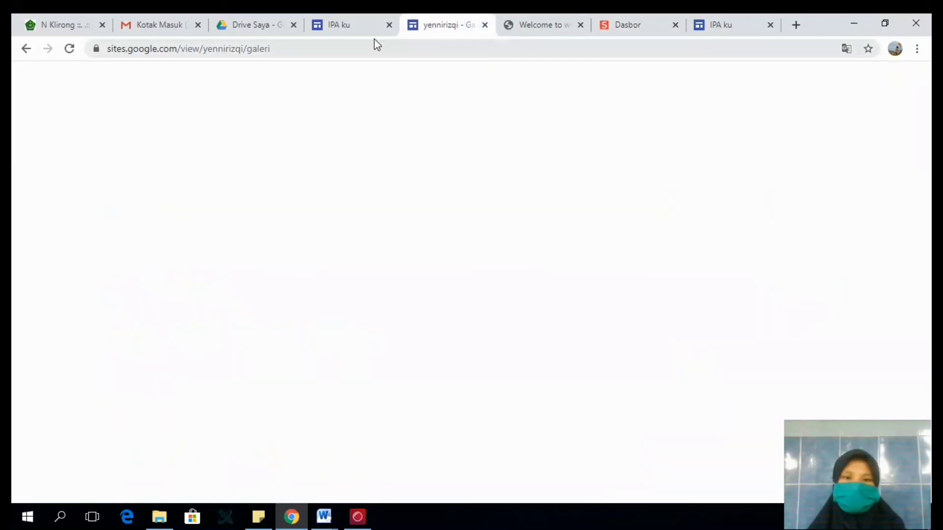
left_click(350, 15)
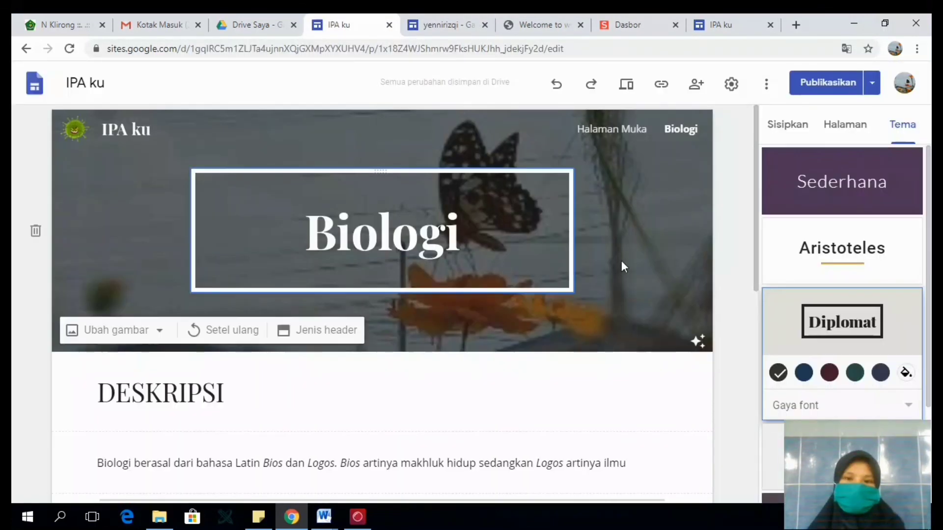